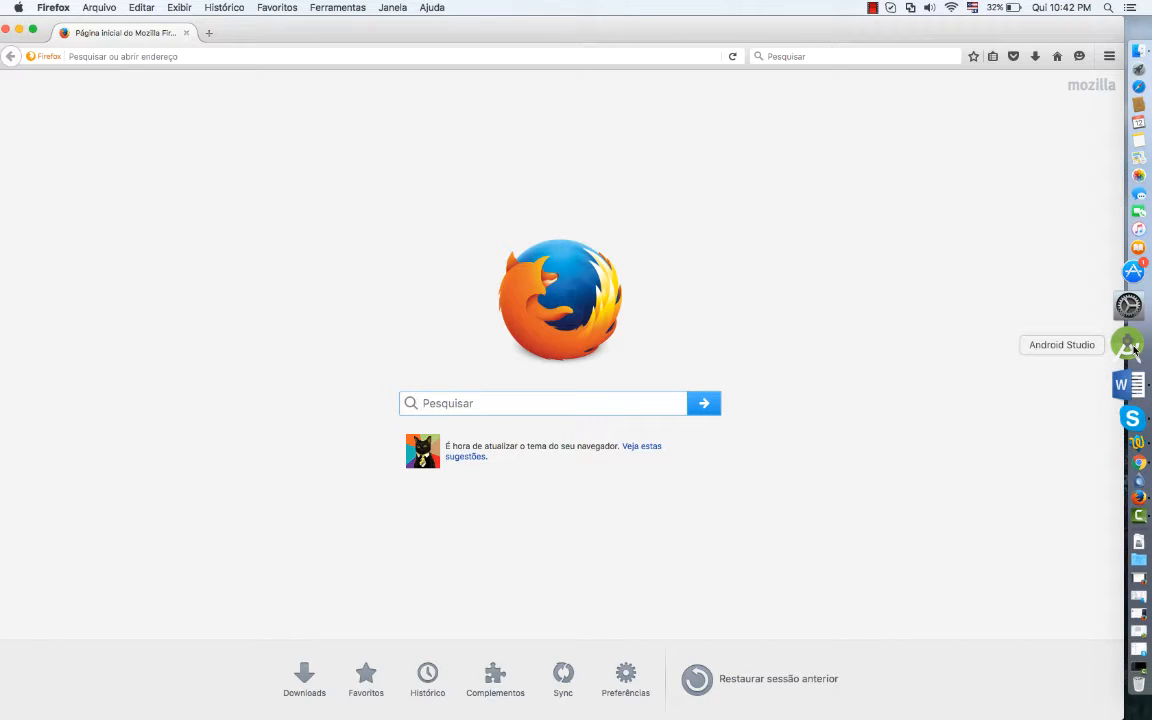
left_click(214, 56)
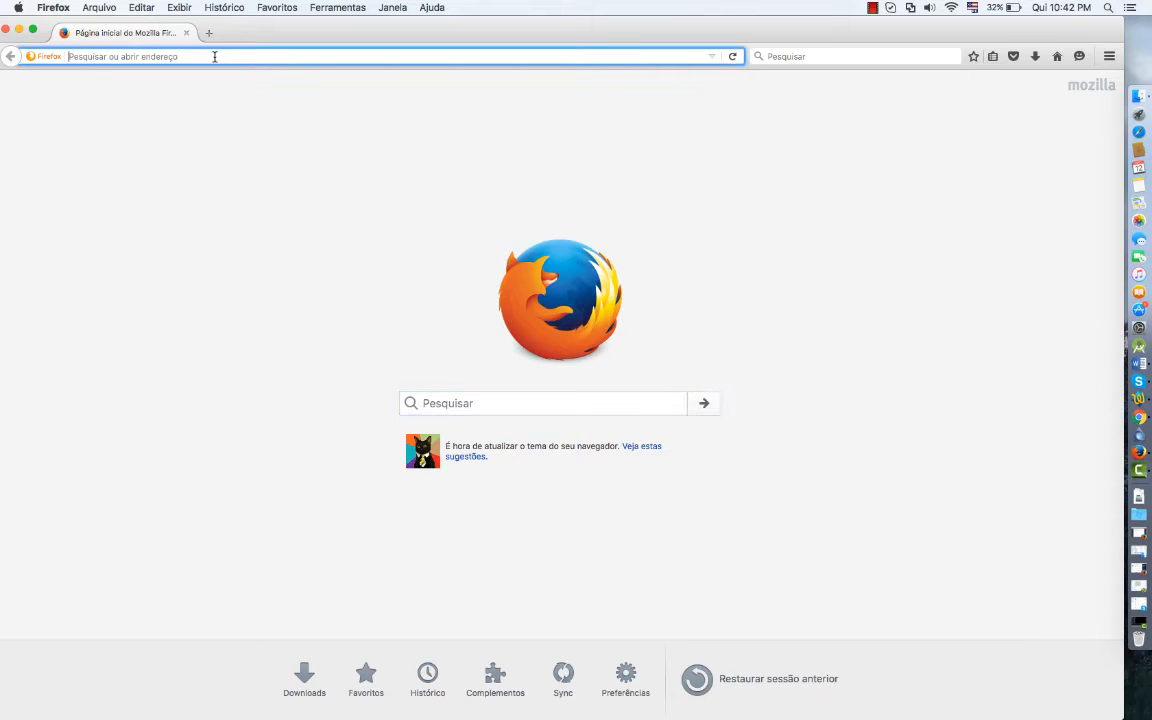
type("www.mentorandroid.com/")
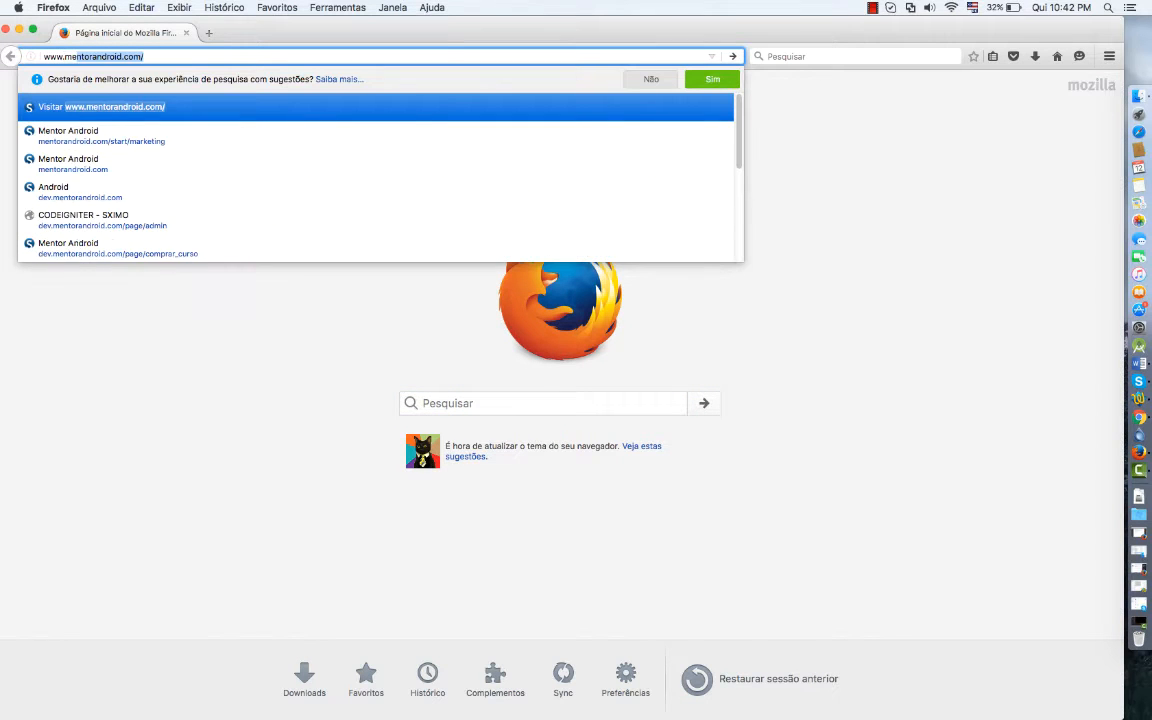
key("Right")
key("Return")
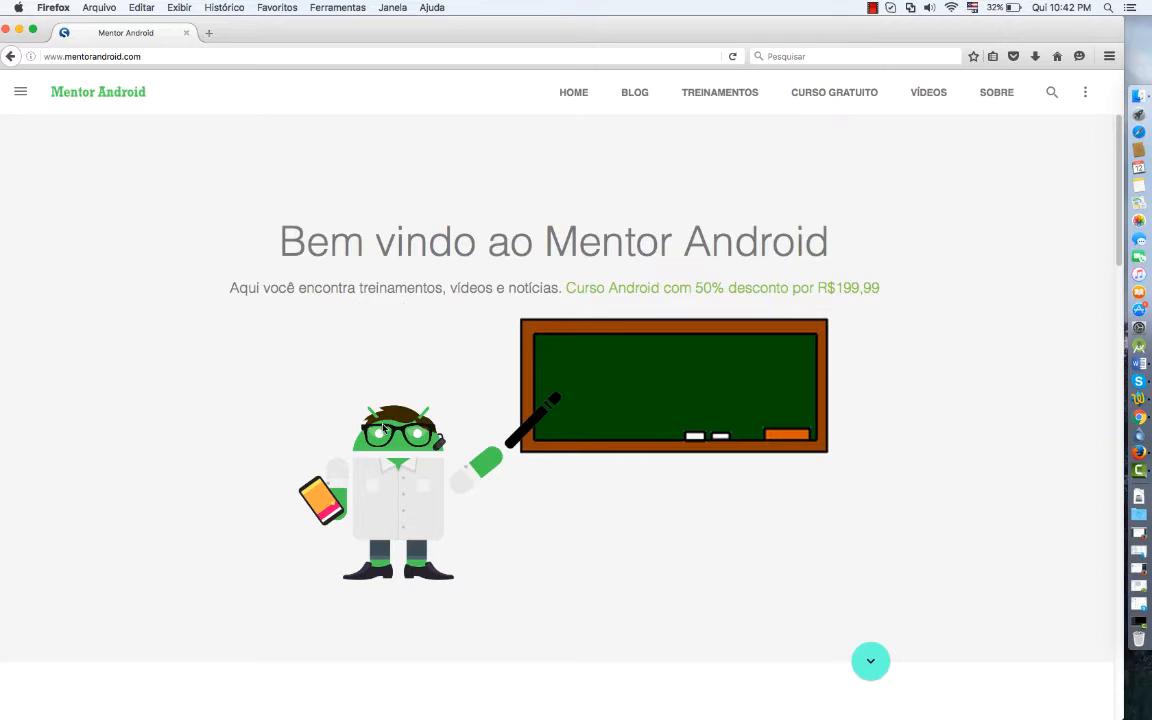
scroll(383, 428, "down", 5)
scroll(383, 428, "down", 5)
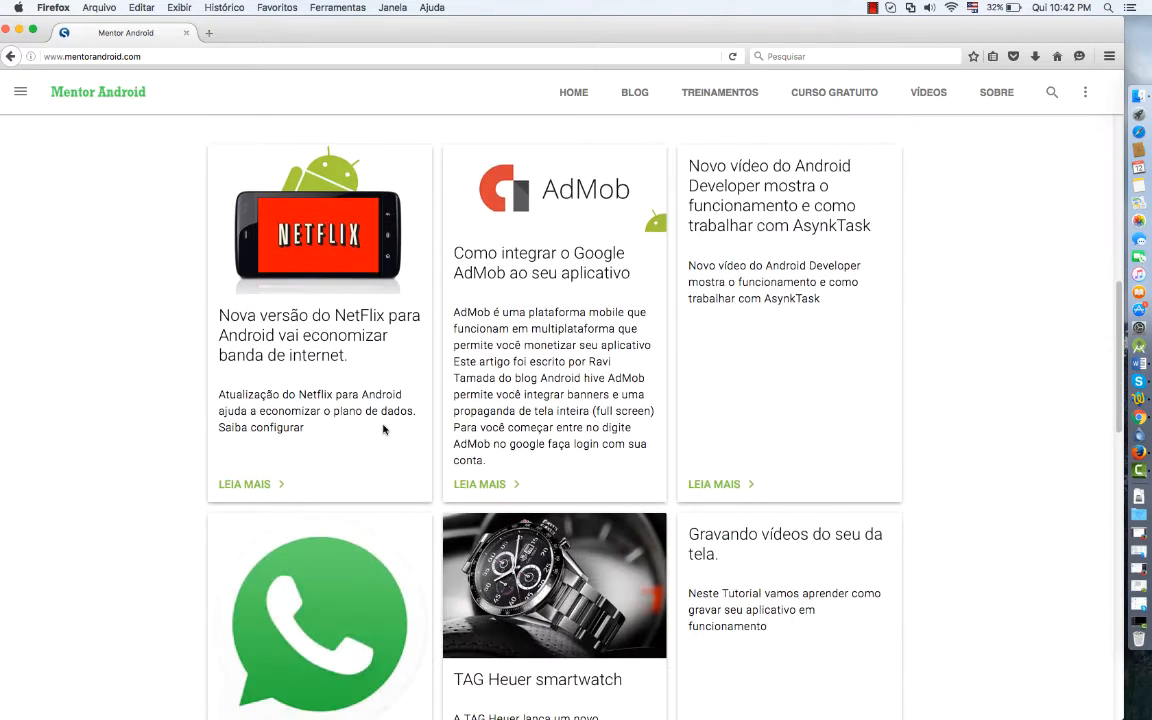
scroll(383, 428, "up", 4)
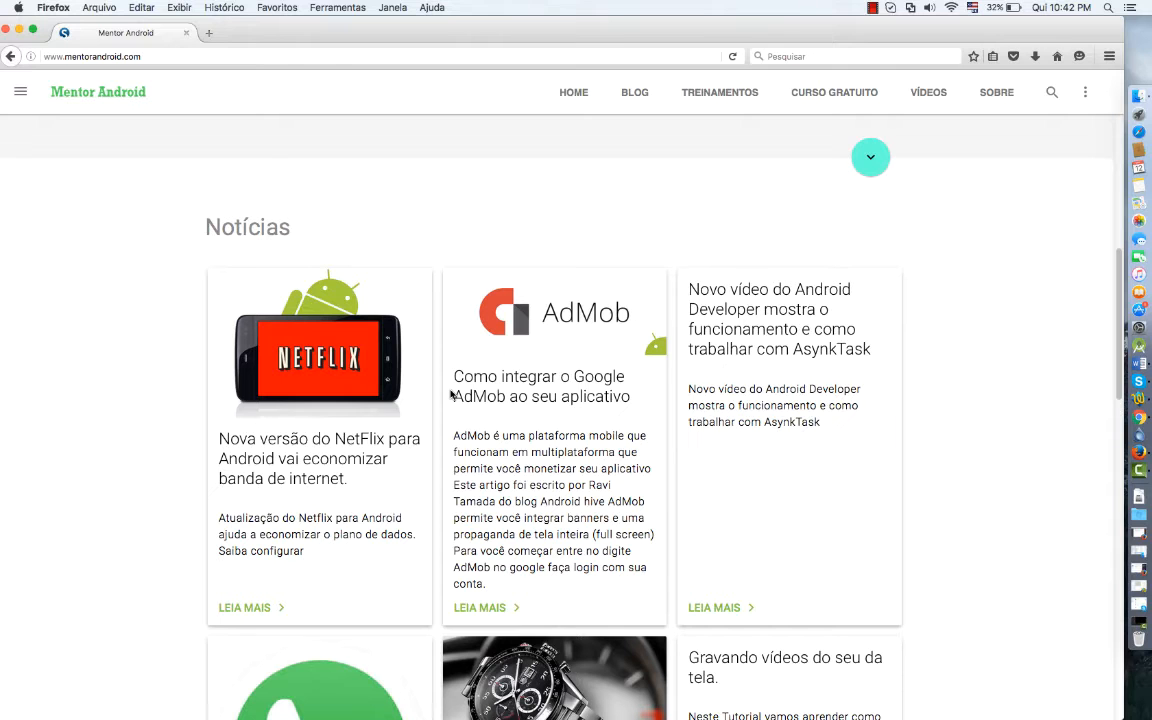
scroll(451, 395, "down", 6)
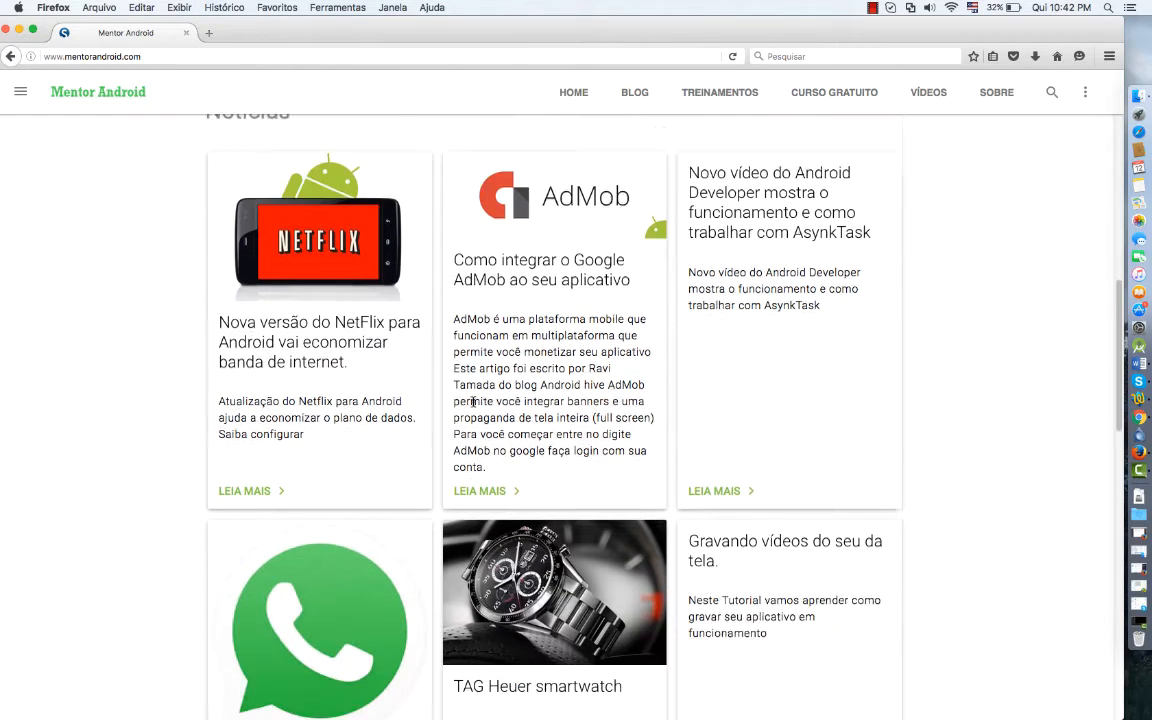
scroll(475, 406, "up", 12)
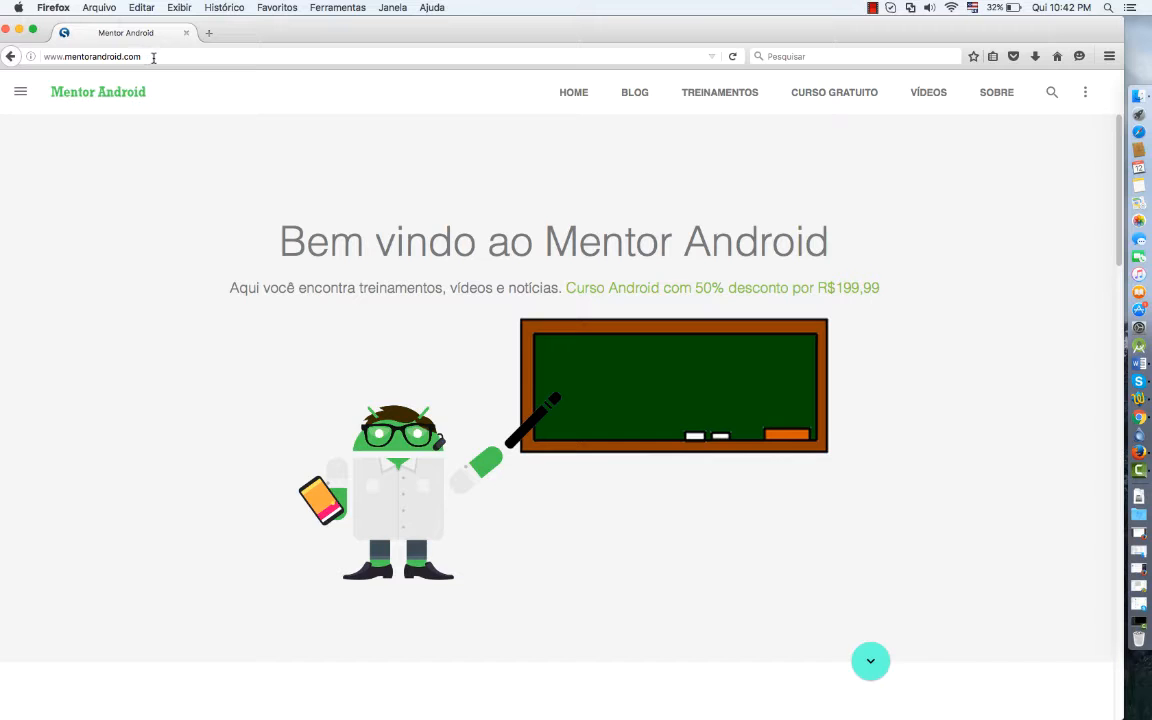
Open youtube.com in a new browser tab.
left_click(208, 33)
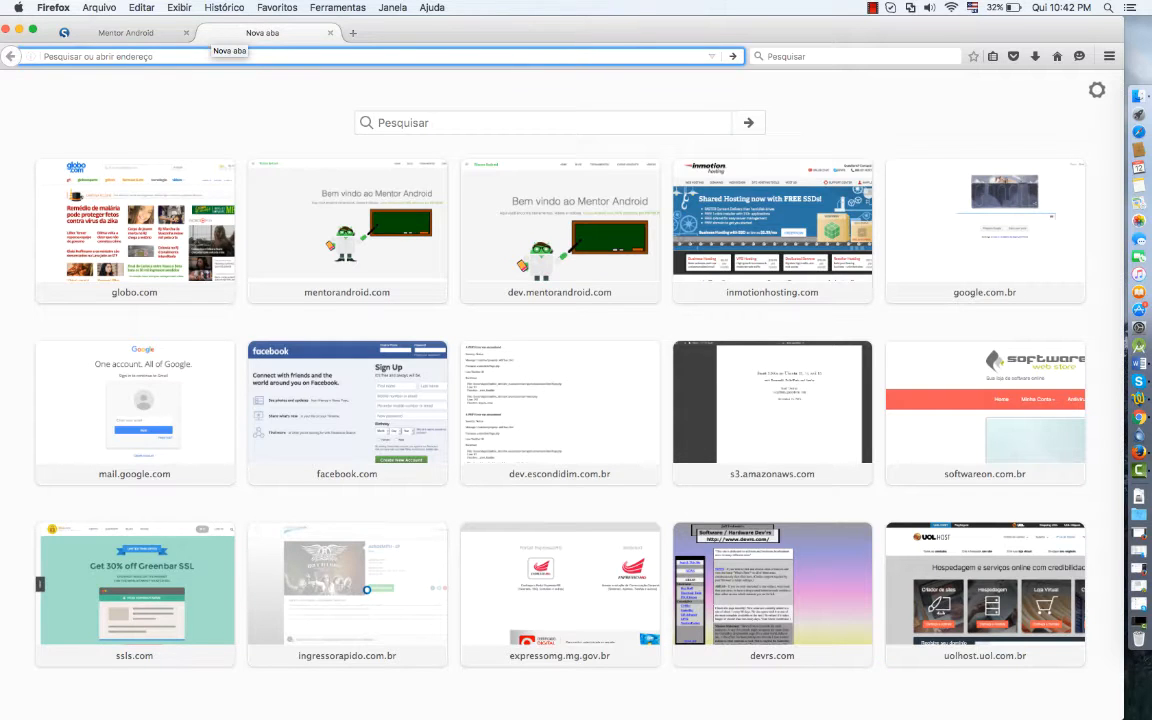
type("youtube.co")
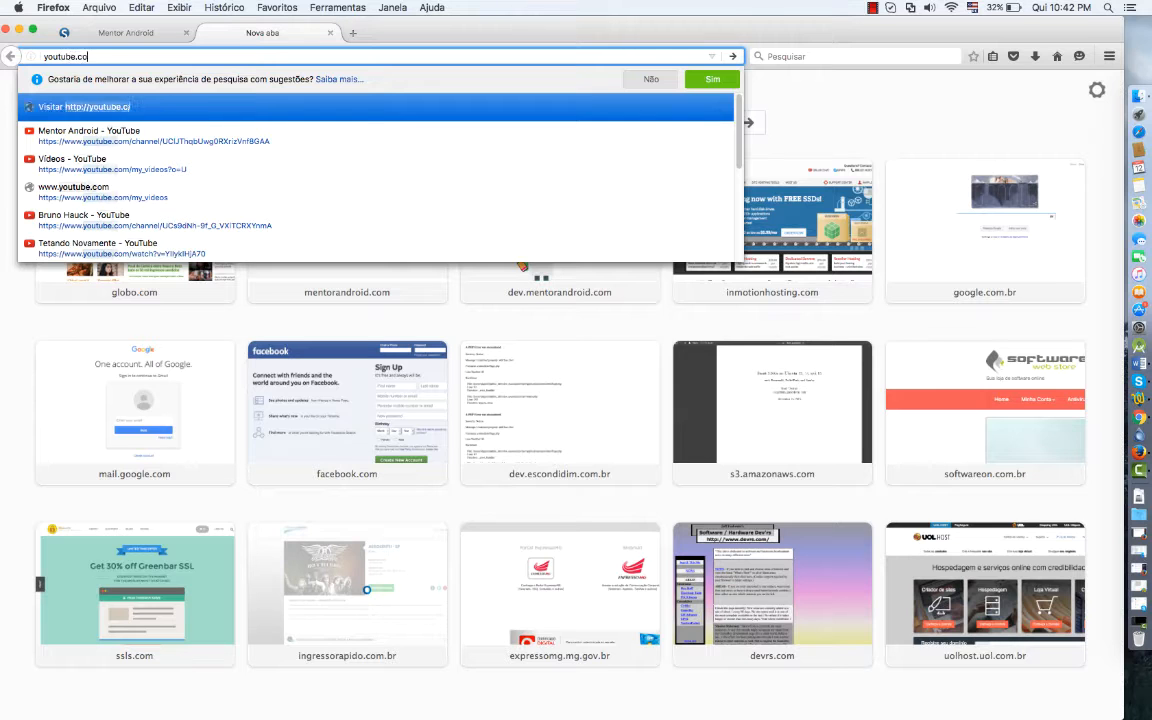
type("m")
key("Return")
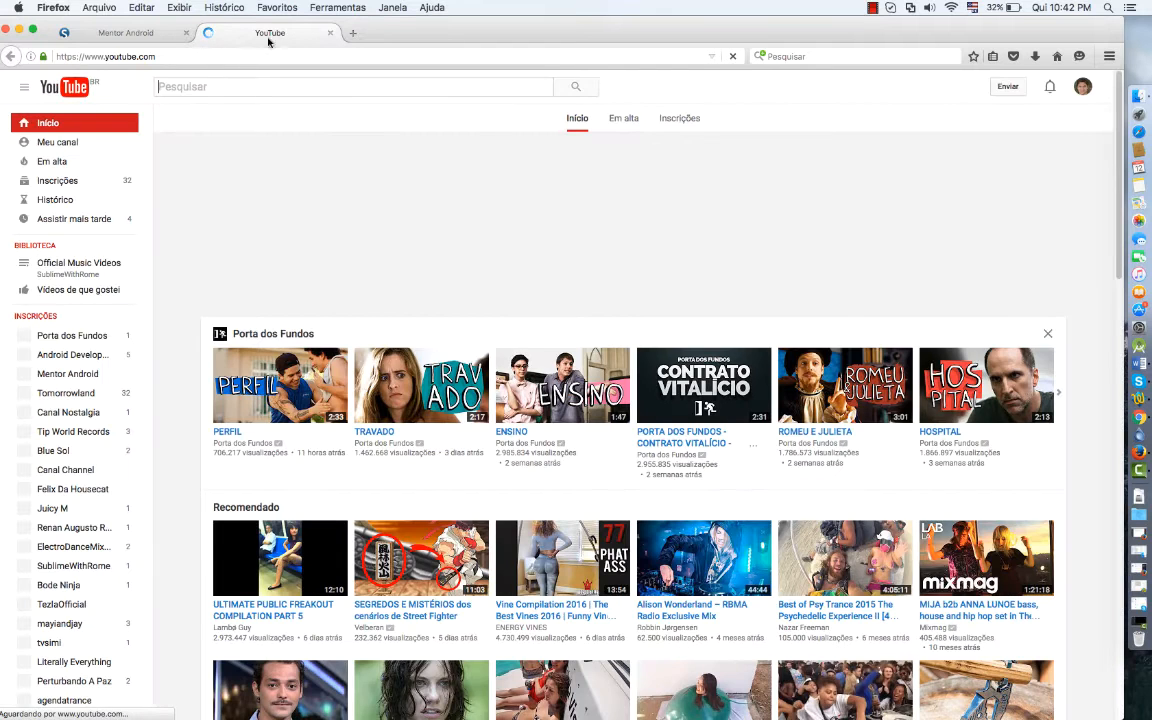
Search YouTube for "Mentor Android" and open the Mentor Android channel page.
left_click(216, 87)
type("Mento")
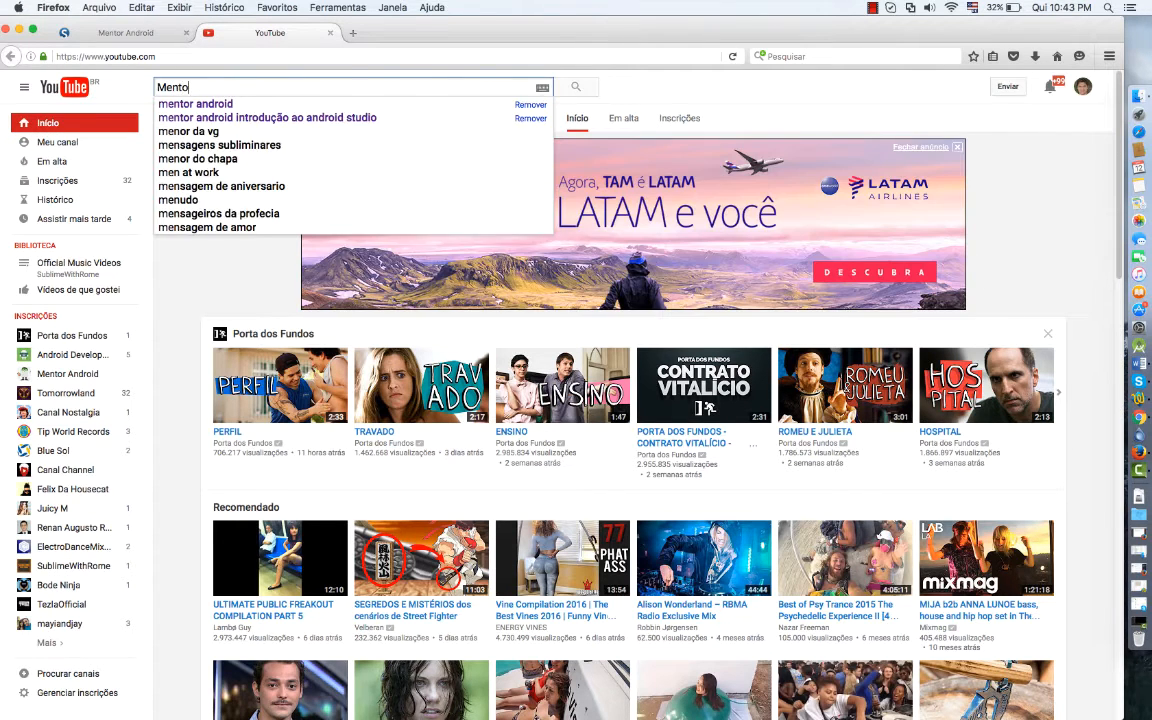
type("r Android")
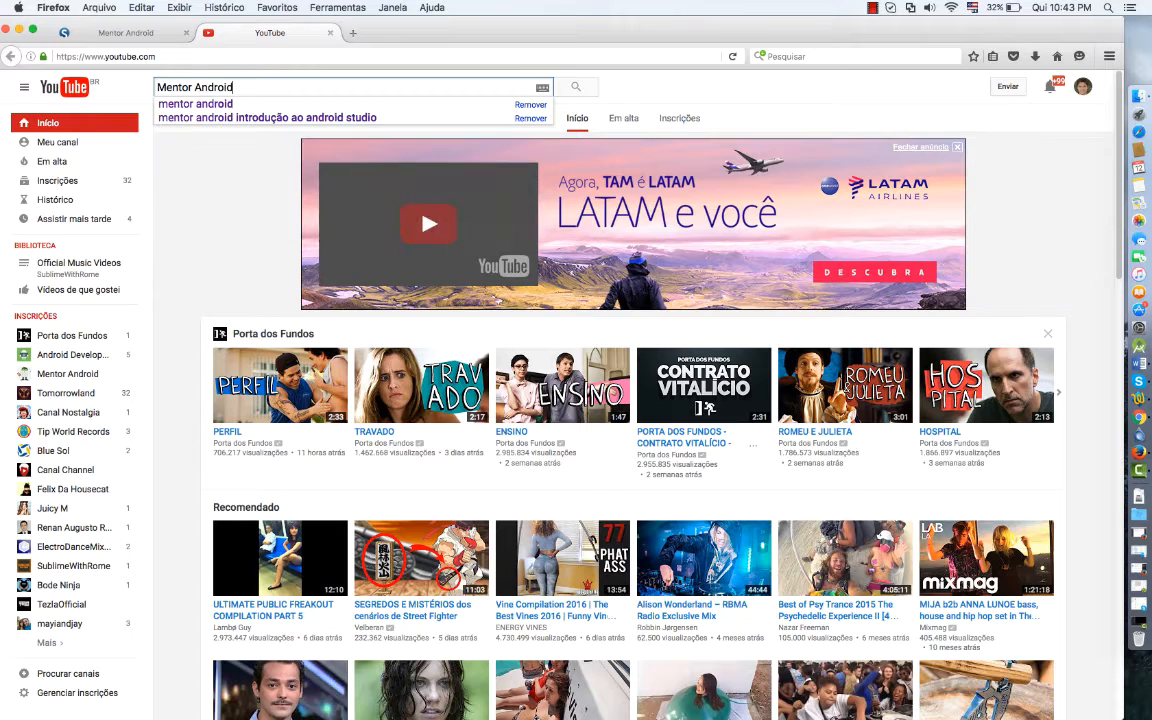
key("Return")
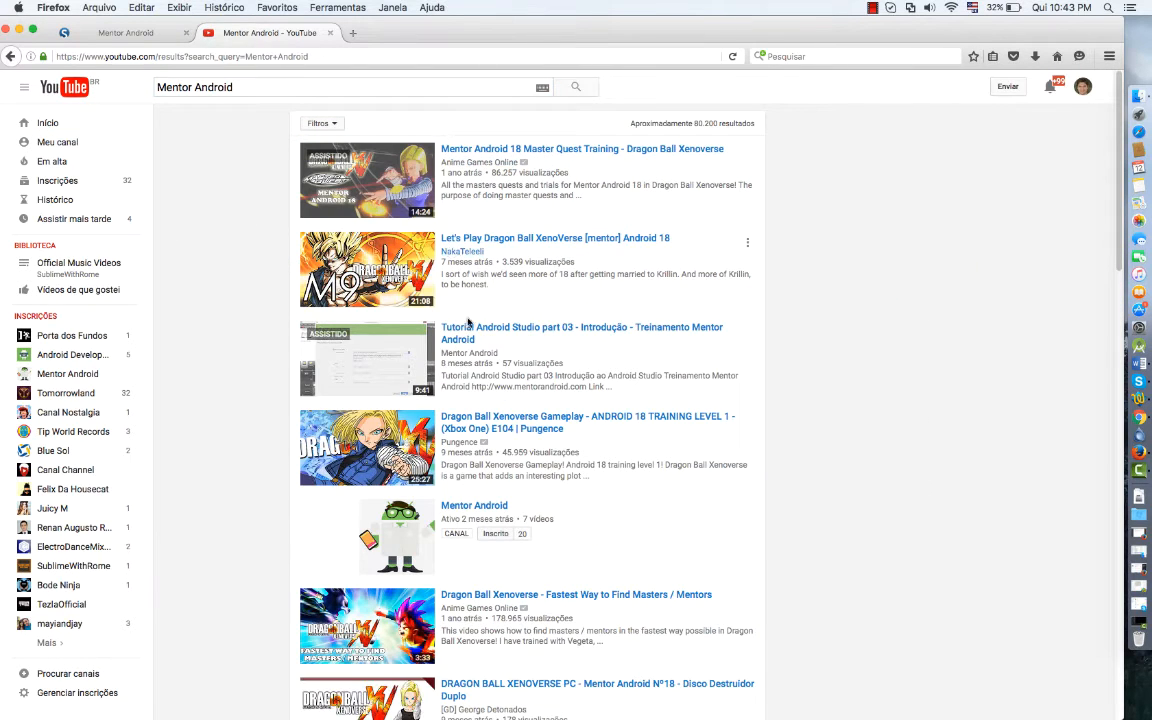
left_click(477, 354)
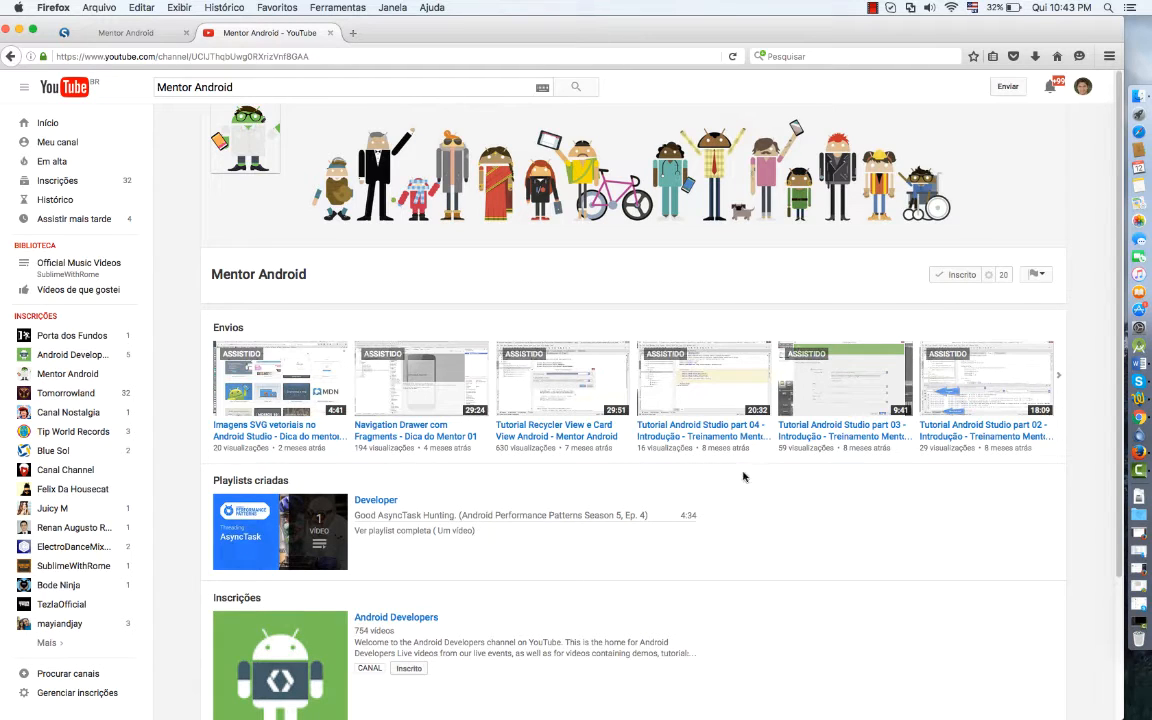
Search the web for "download android studio" in a new tab and open the Android Developers download page.
left_click(356, 36)
type("do")
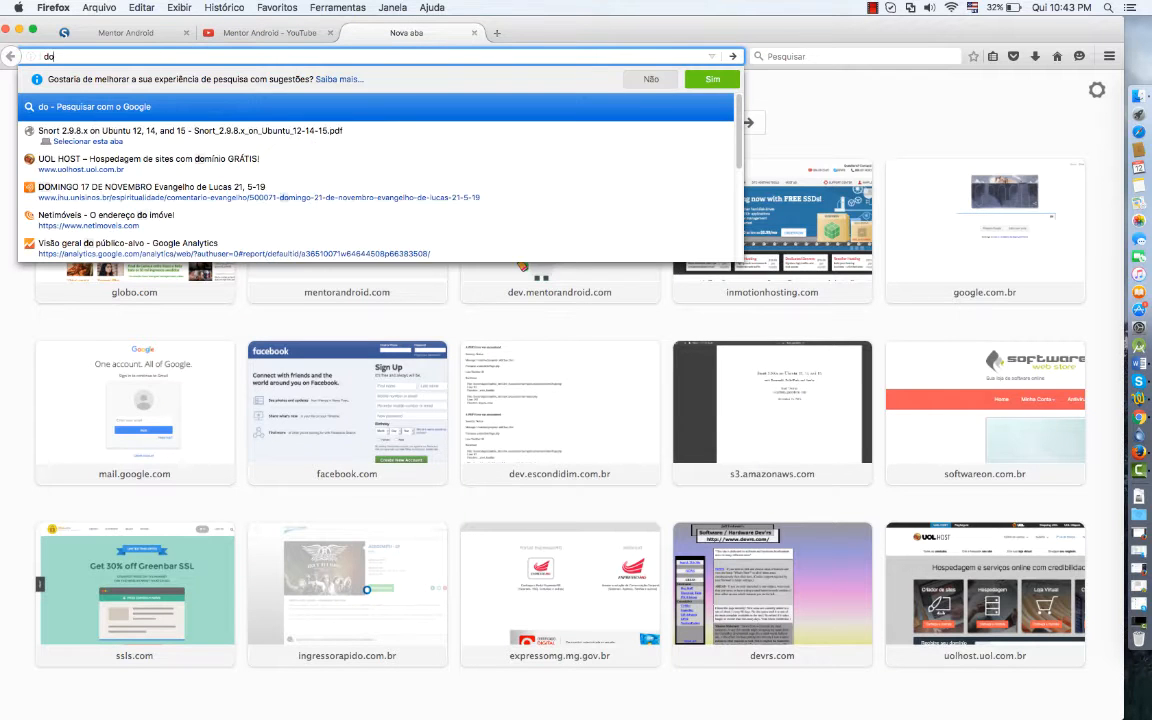
type("wnload a")
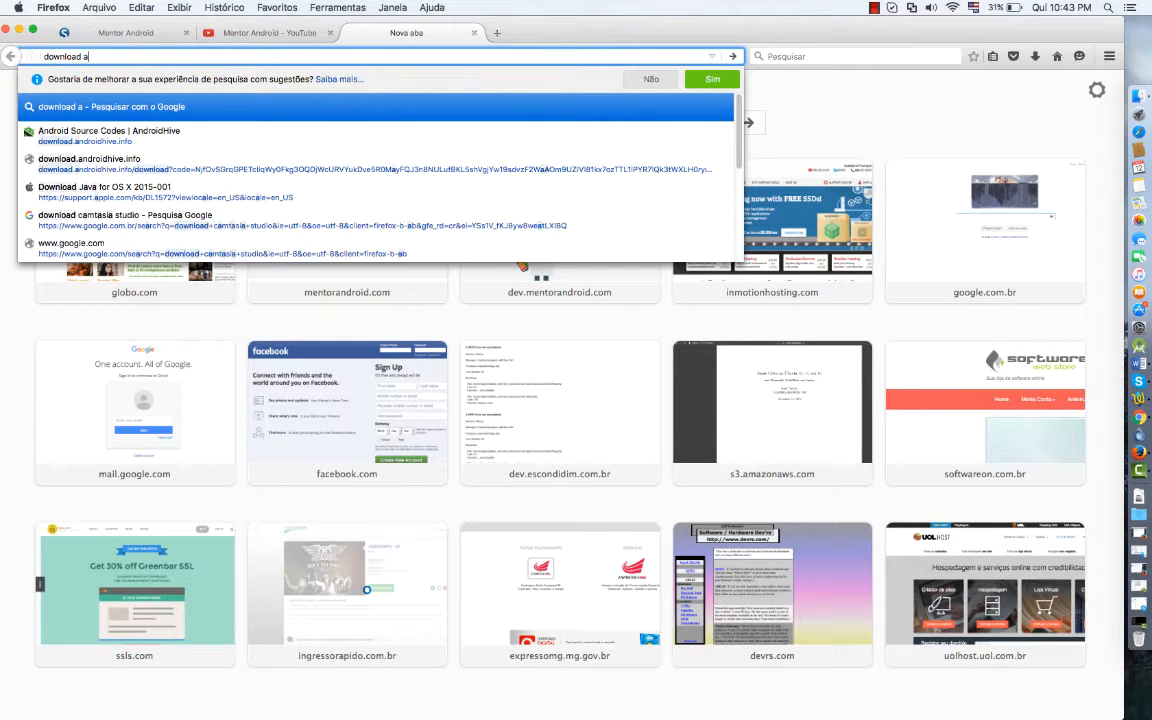
type("ndroid st")
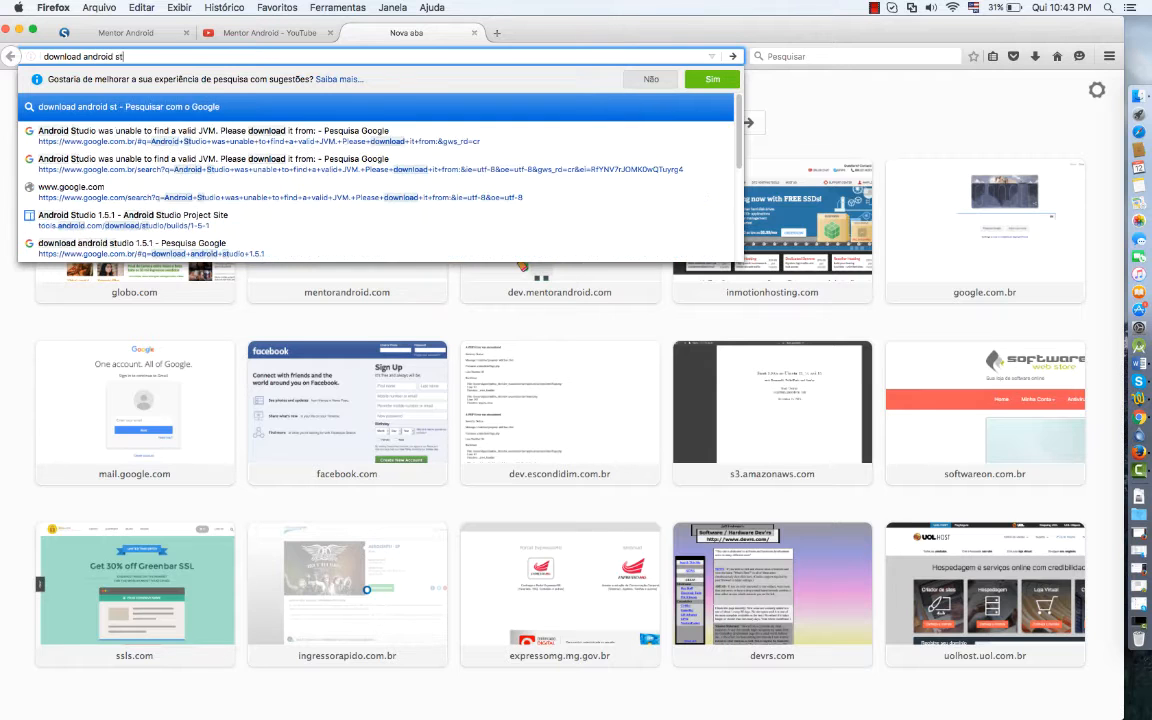
type("udio")
key("Return")
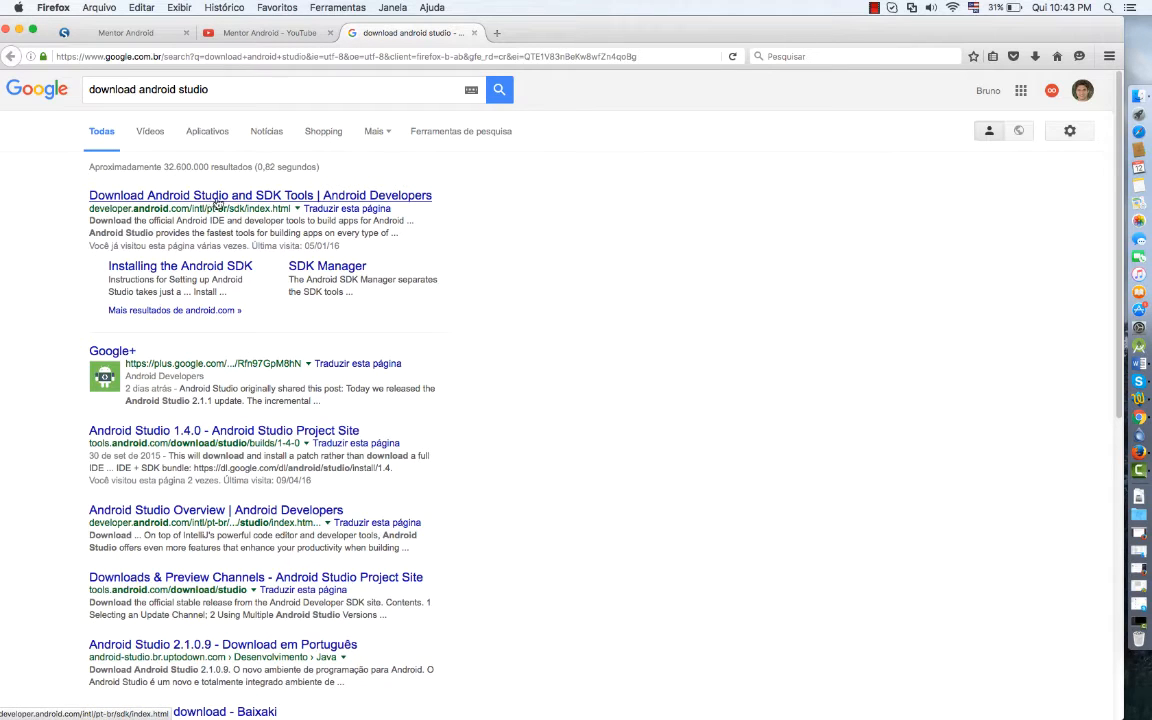
left_click(214, 198)
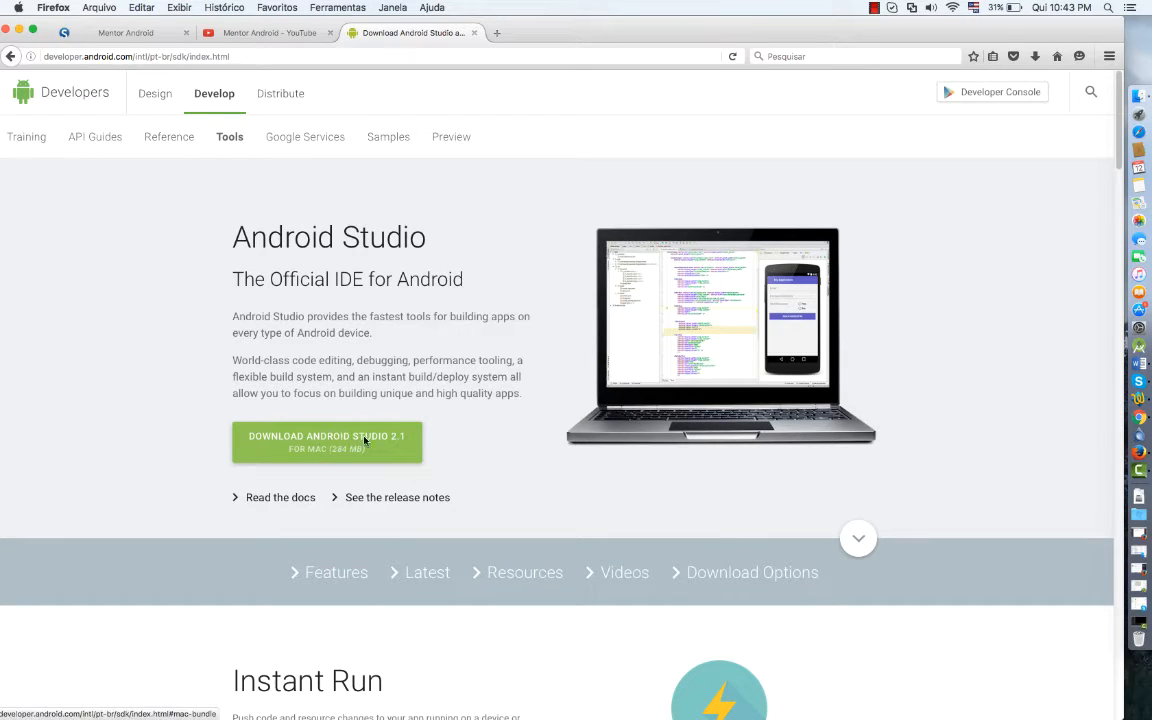
Examine the Android Studio feature descriptions, including Instant Run, the intelligent code editor and the emulator.
scroll(528, 461, "down", 5)
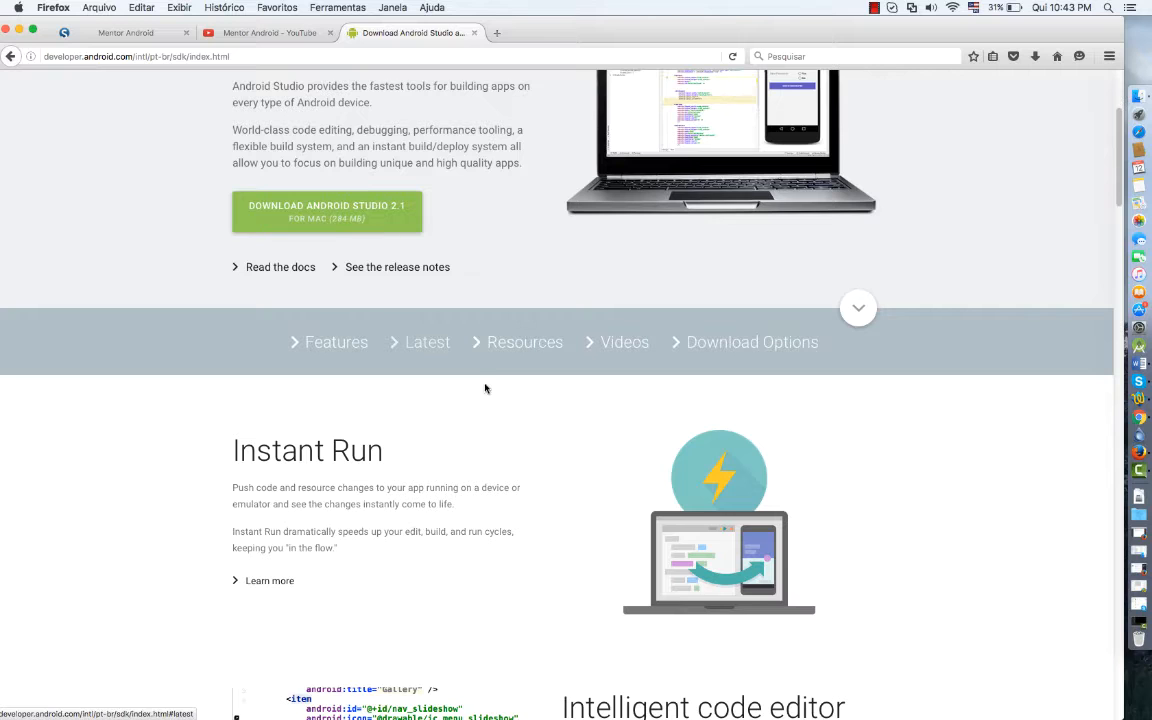
scroll(480, 395, "down", 2)
scroll(470, 396, "up", 6)
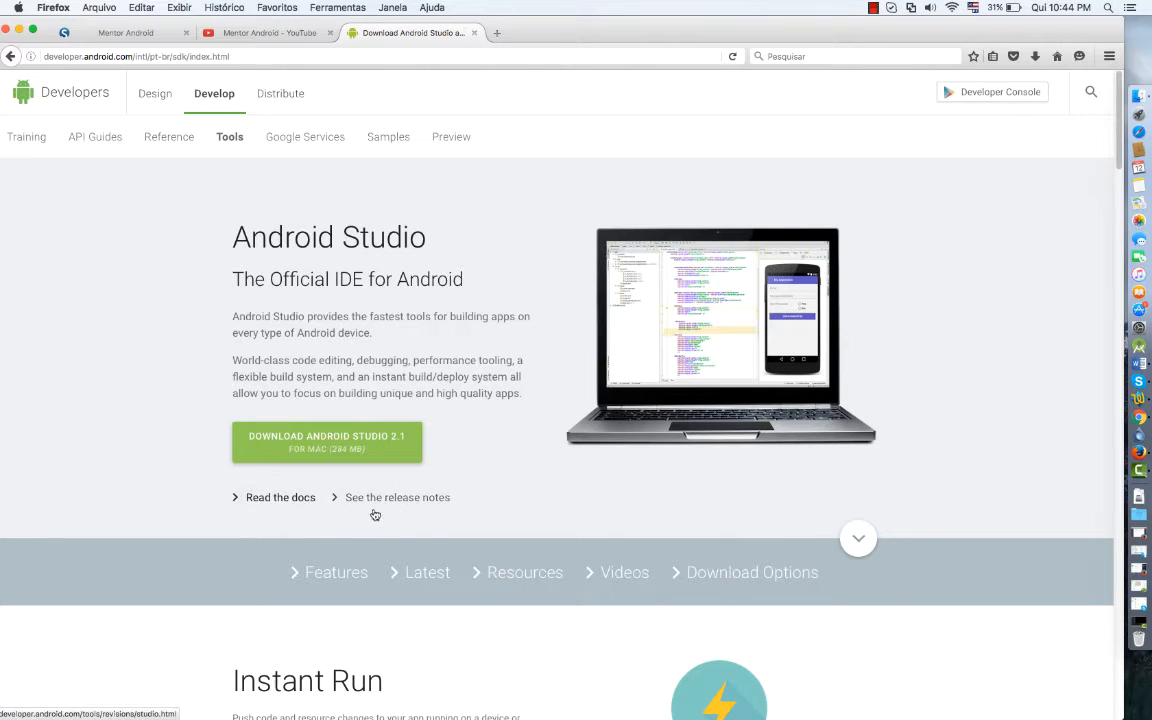
scroll(406, 512, "down", 5)
scroll(408, 511, "down", 8)
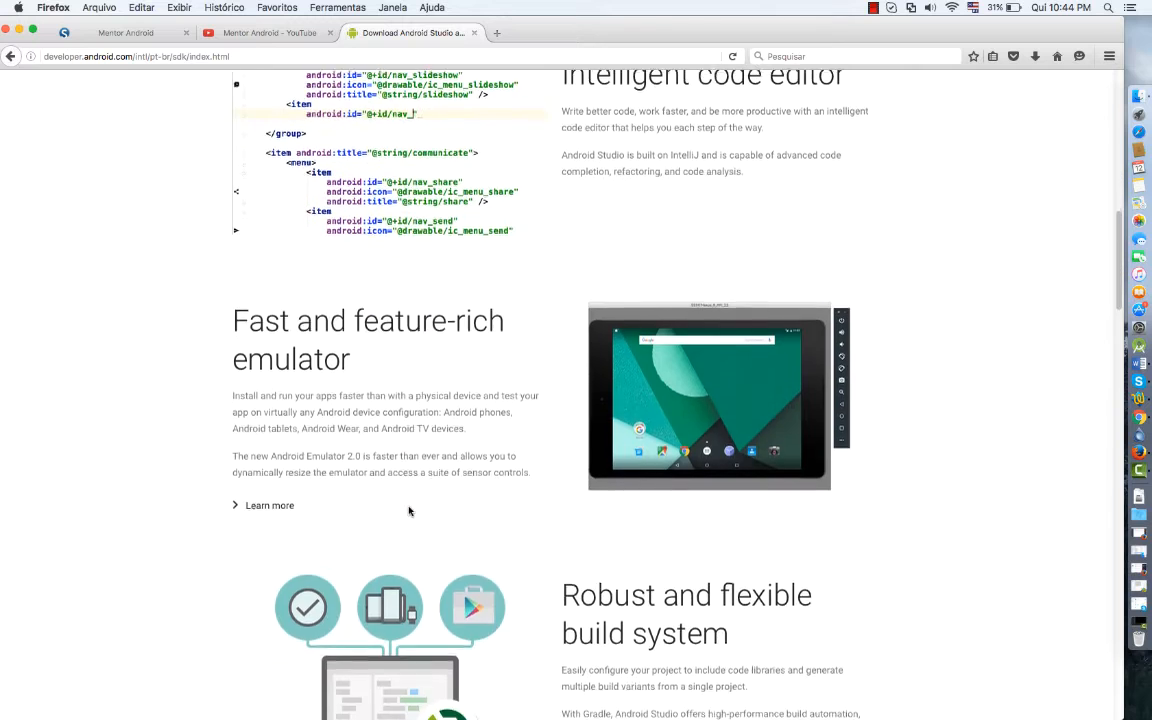
scroll(409, 509, "up", 6)
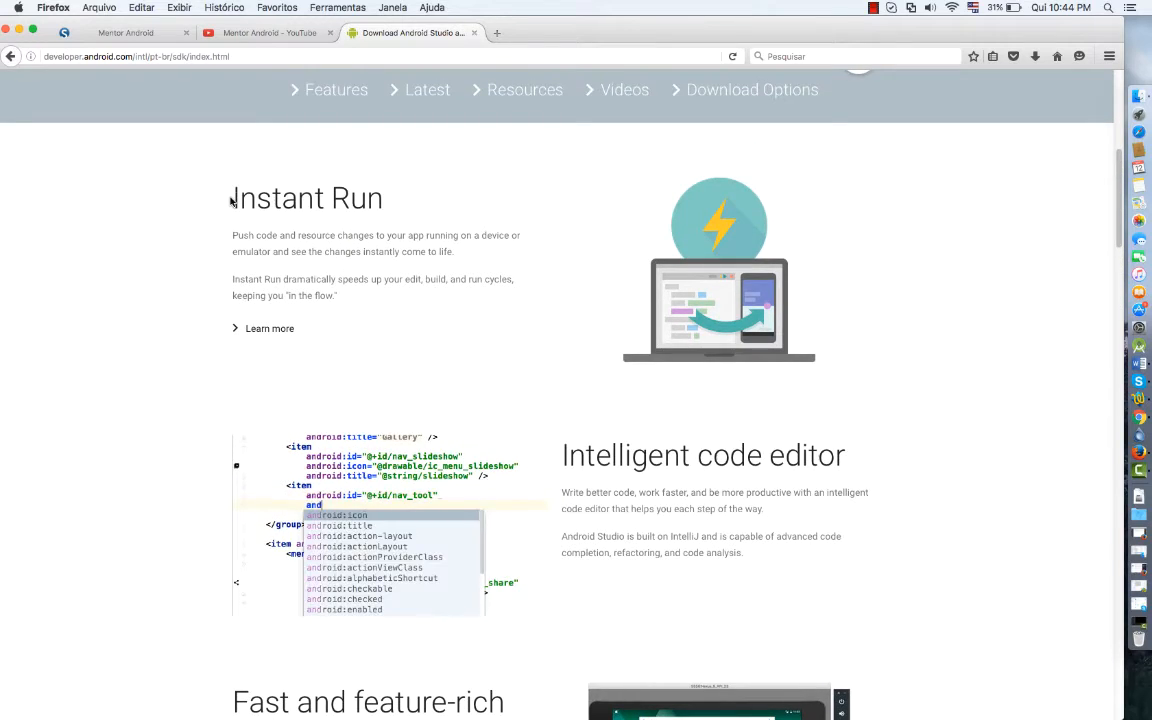
left_click_drag(232, 196, 386, 306)
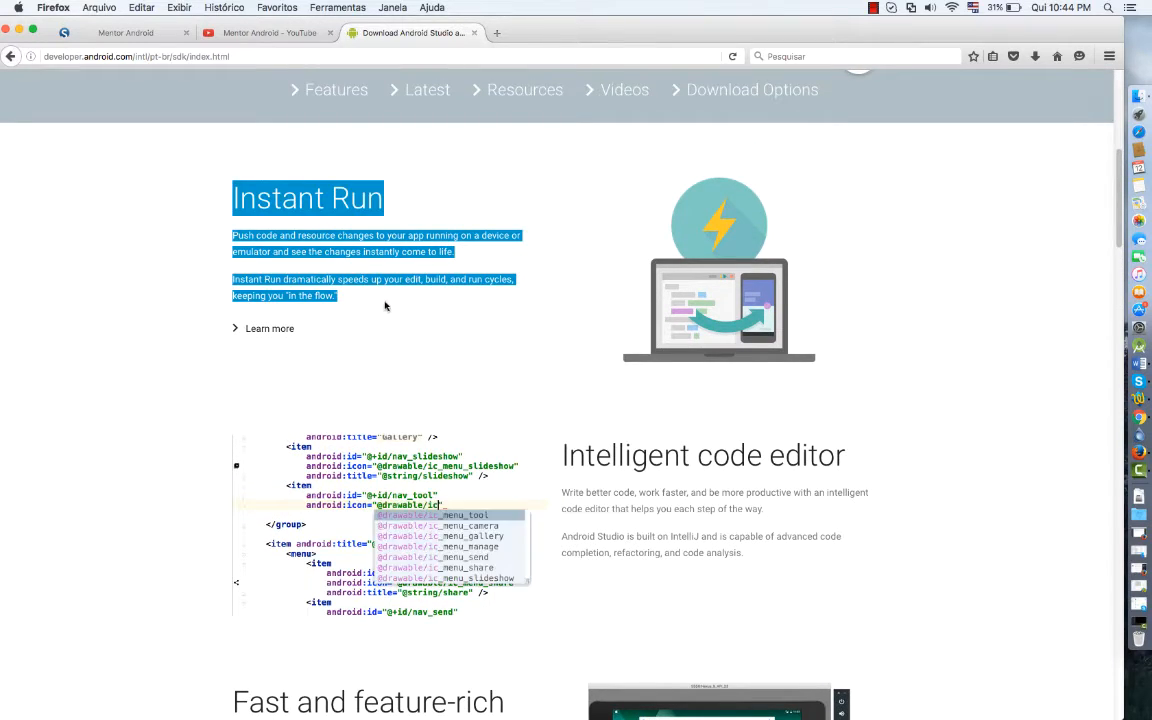
scroll(406, 386, "down", 2)
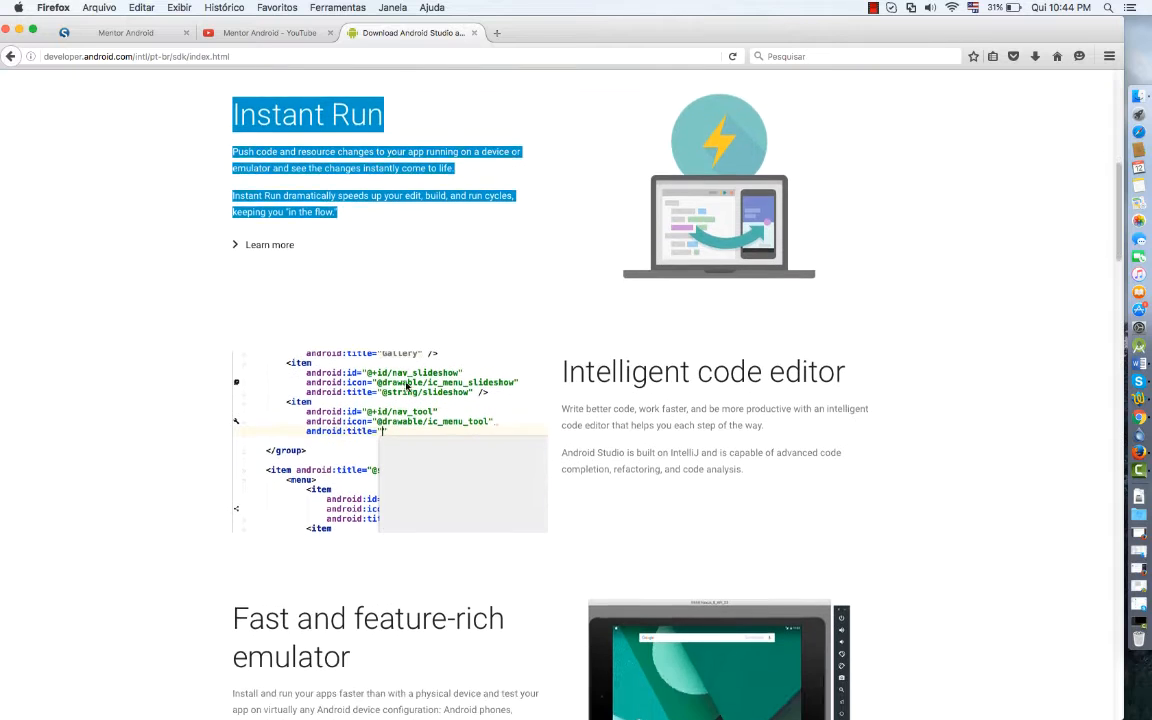
scroll(481, 421, "up", 3)
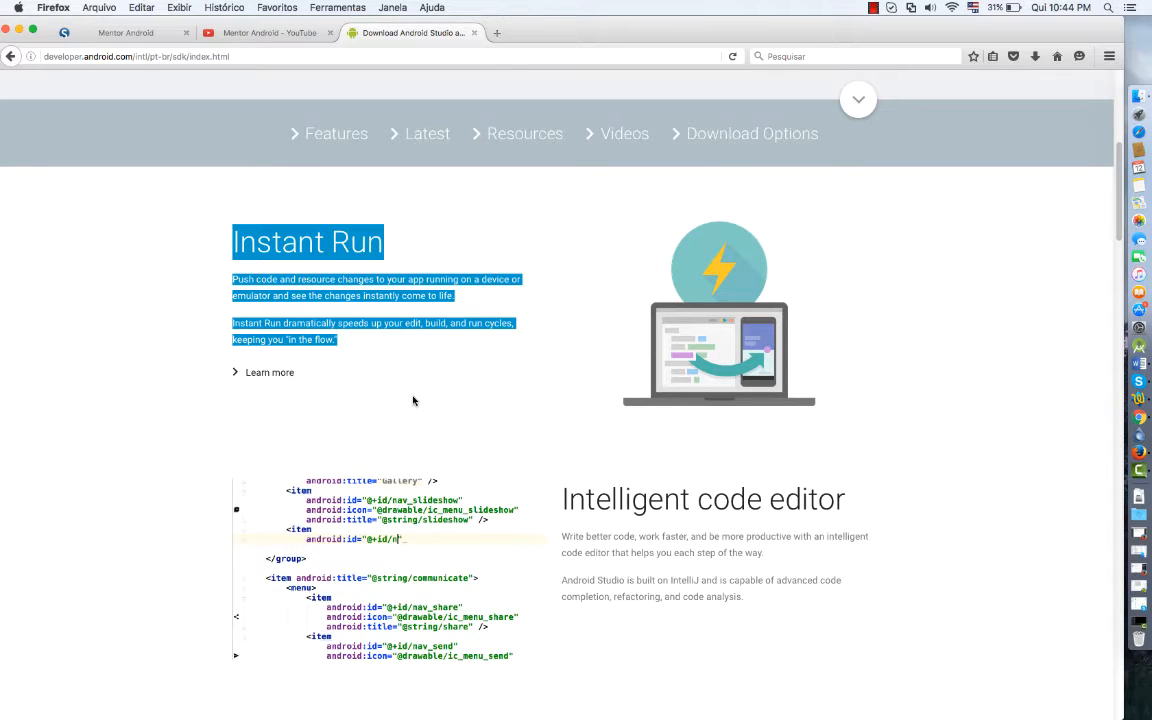
scroll(410, 400, "down", 7)
scroll(412, 416, "down", 2)
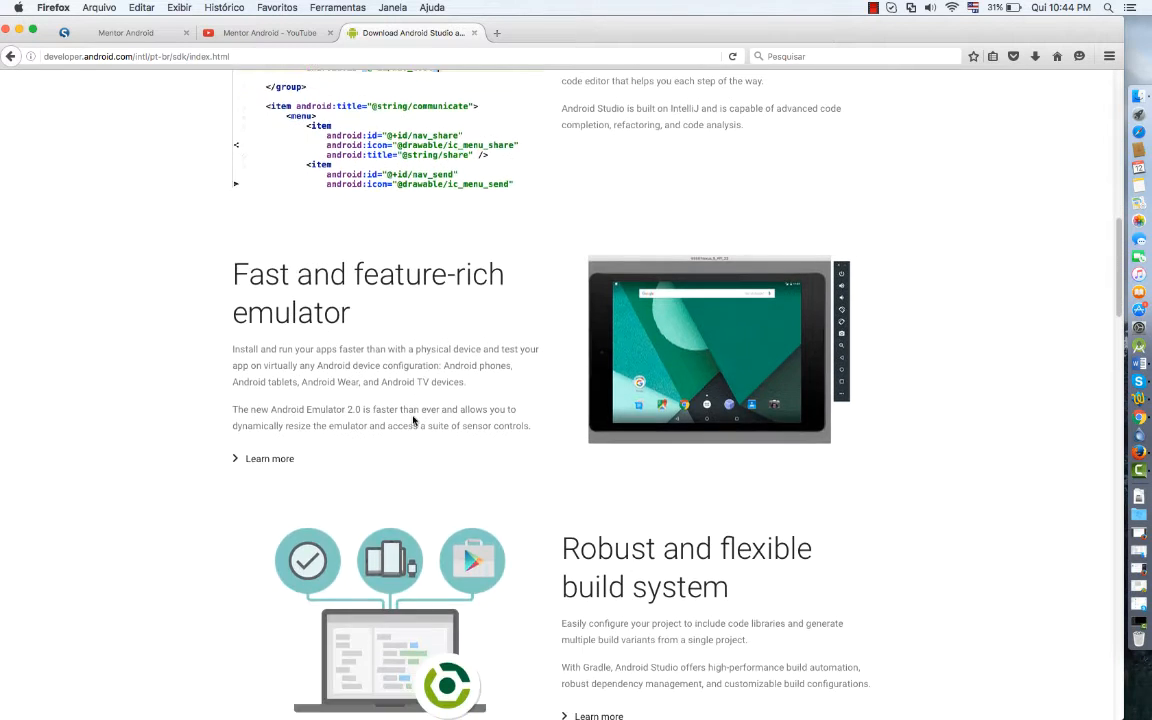
scroll(412, 418, "up", 4)
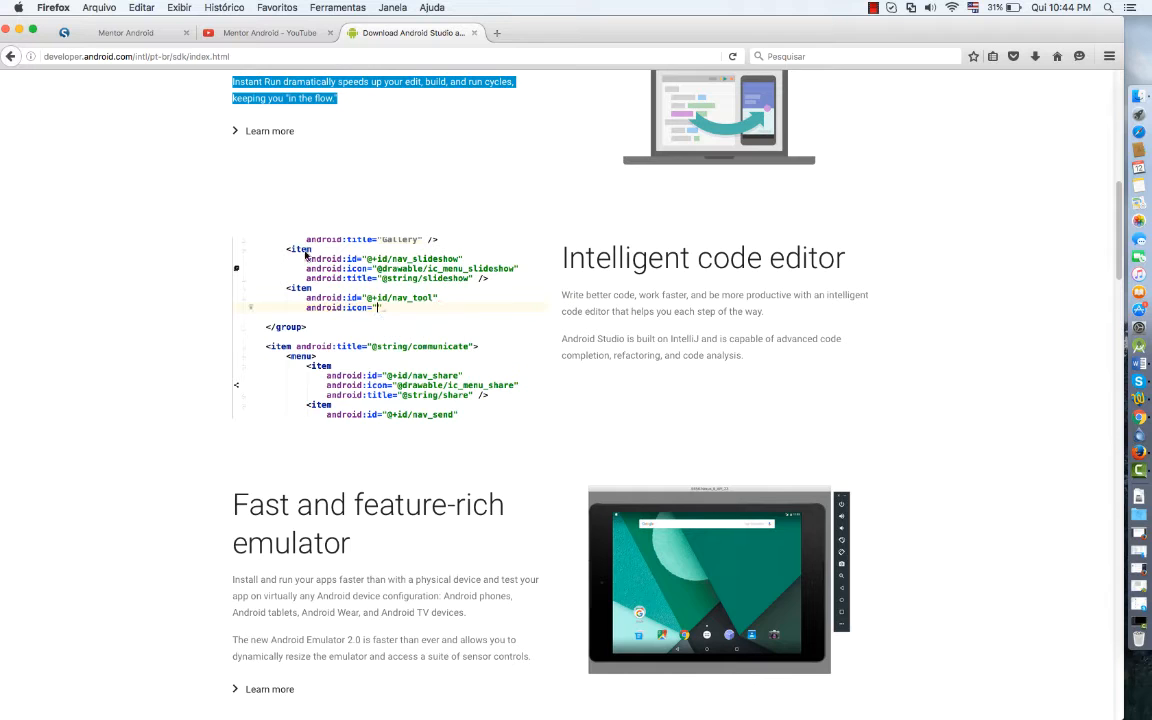
scroll(441, 457, "down", 2)
scroll(441, 457, "down", 3)
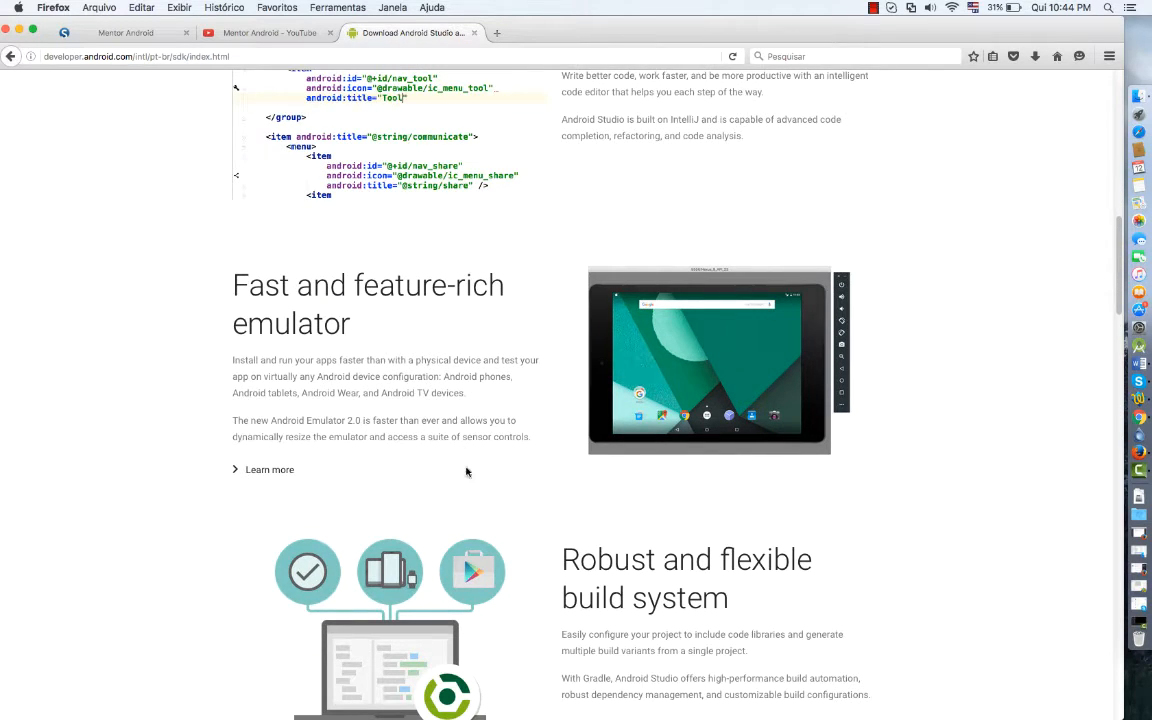
Review the download packages per platform and choose the Mac OS X package android-studio-ide-143.2821654-mac.dmg.
scroll(480, 498, "down", 5)
scroll(589, 538, "down", 20)
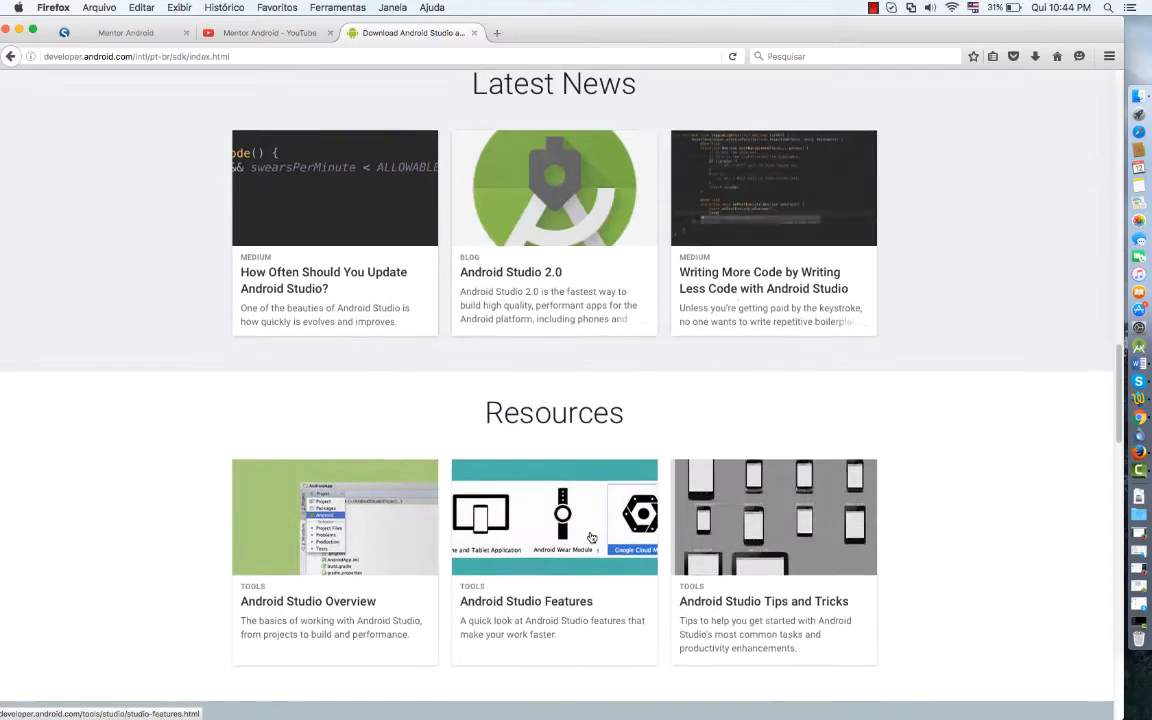
scroll(590, 537, "down", 15)
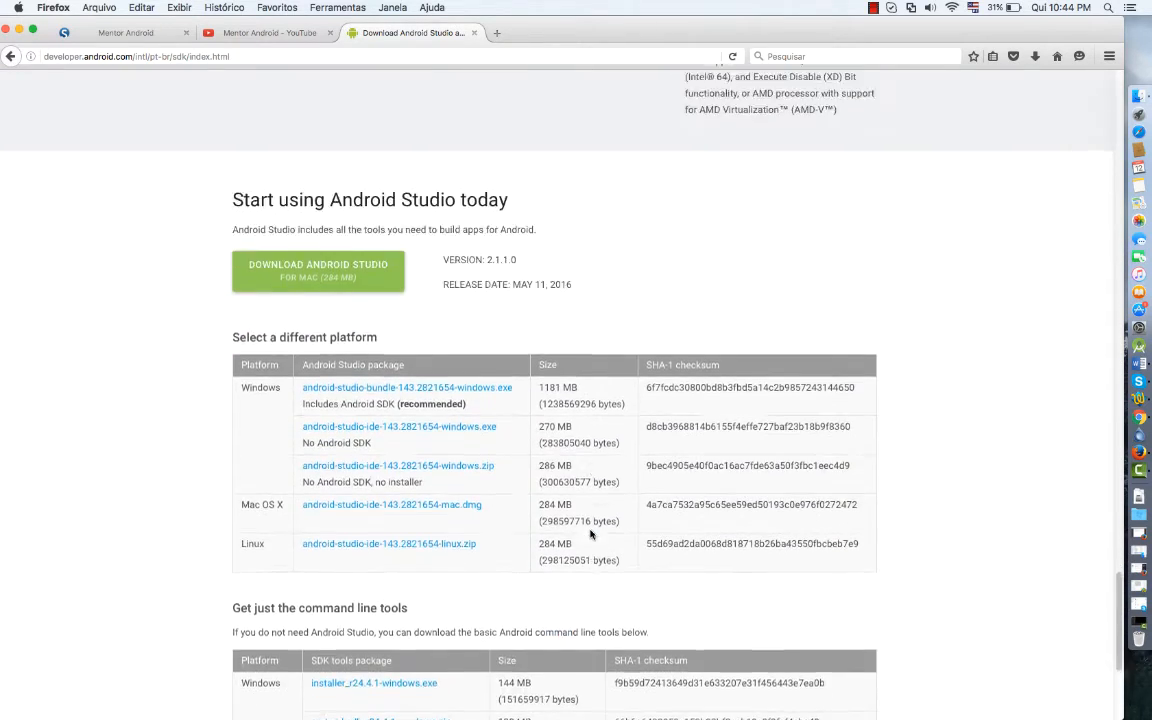
scroll(591, 532, "down", 3)
scroll(586, 517, "up", 1)
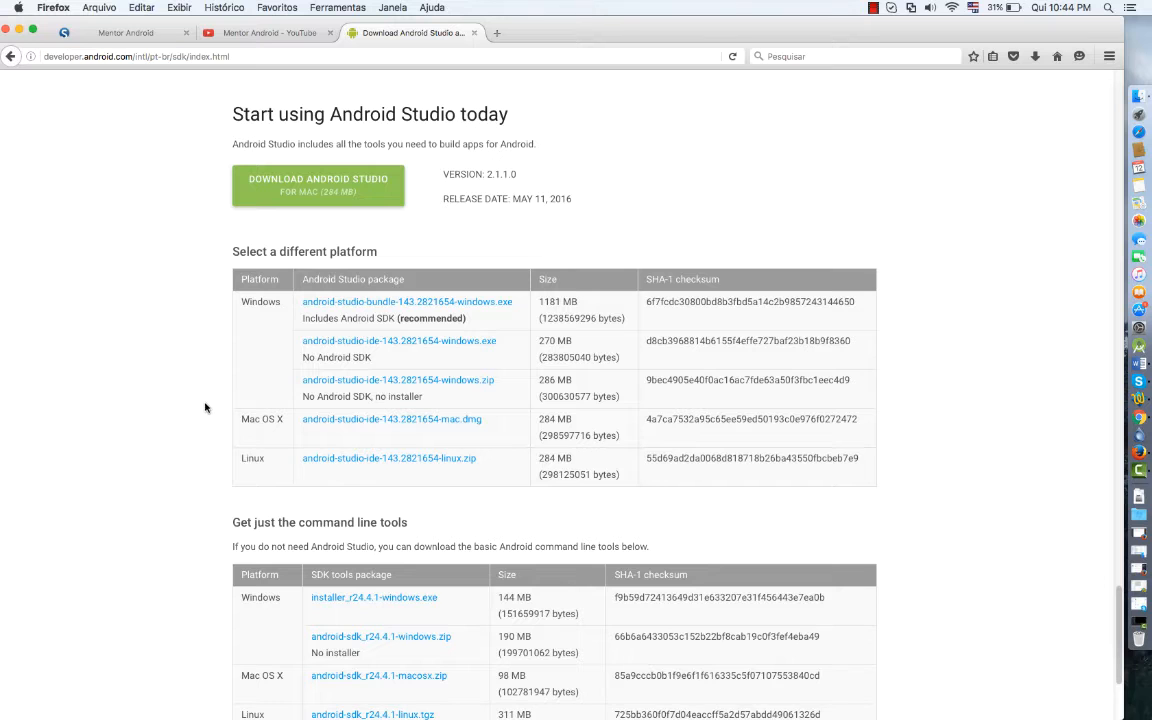
scroll(154, 495, "down", 3)
scroll(158, 497, "up", 6)
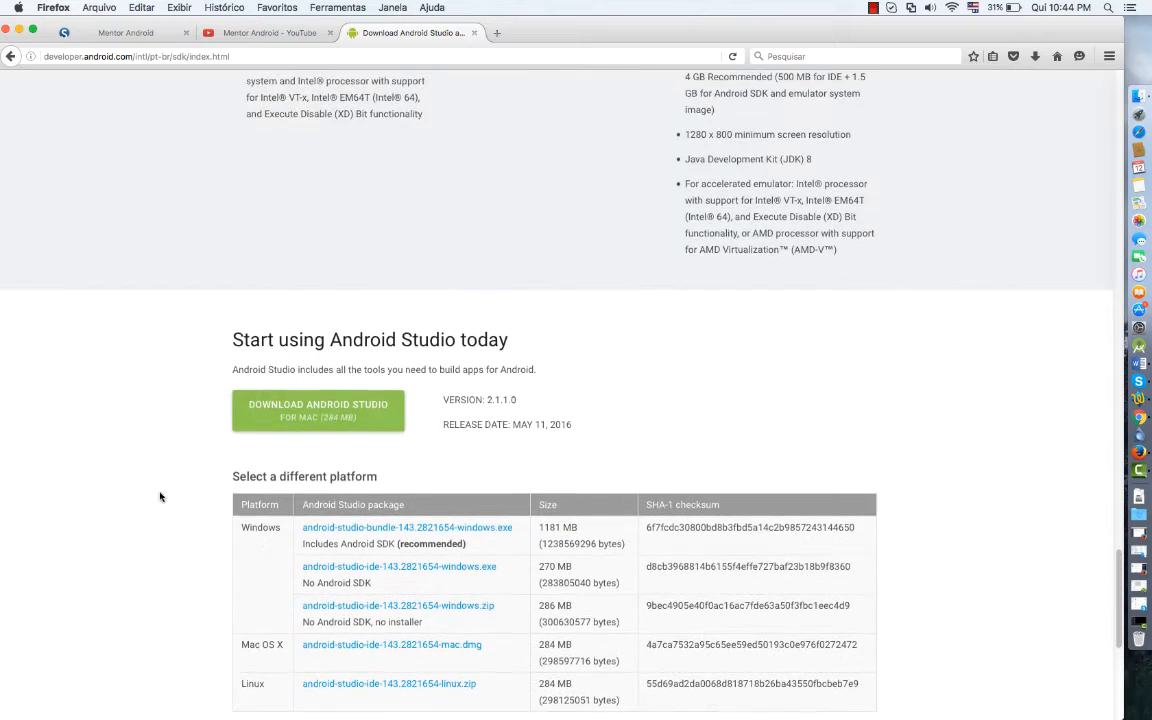
scroll(172, 486, "down", 4)
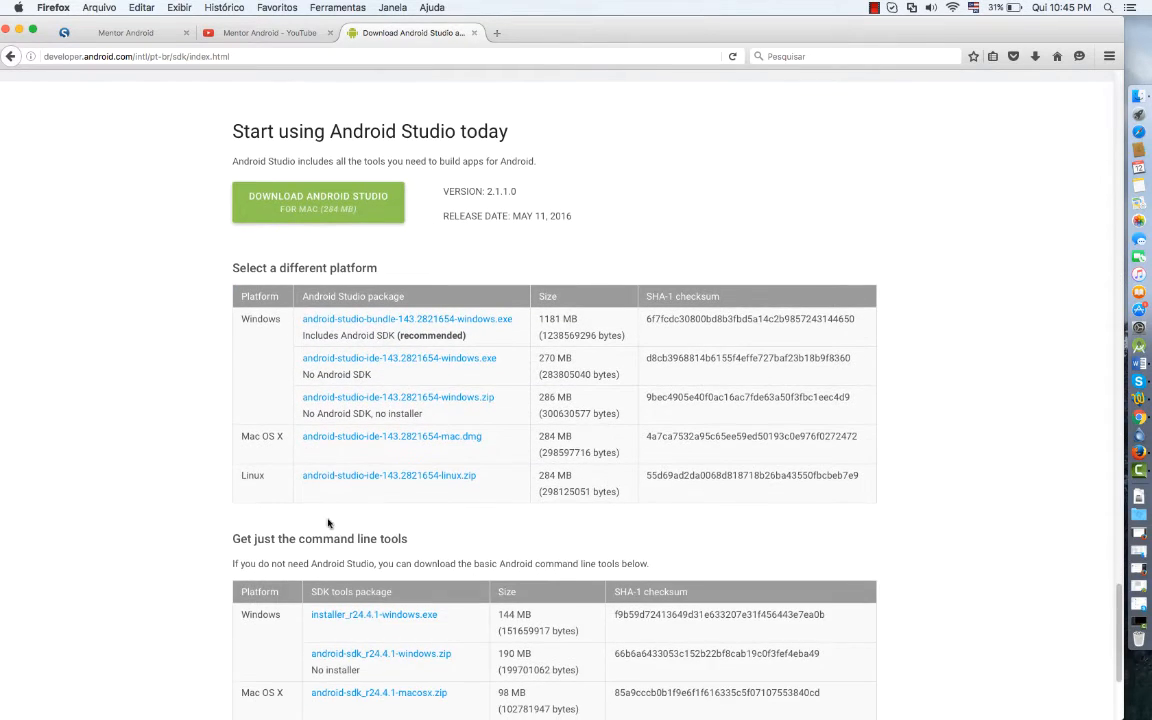
left_click(380, 438)
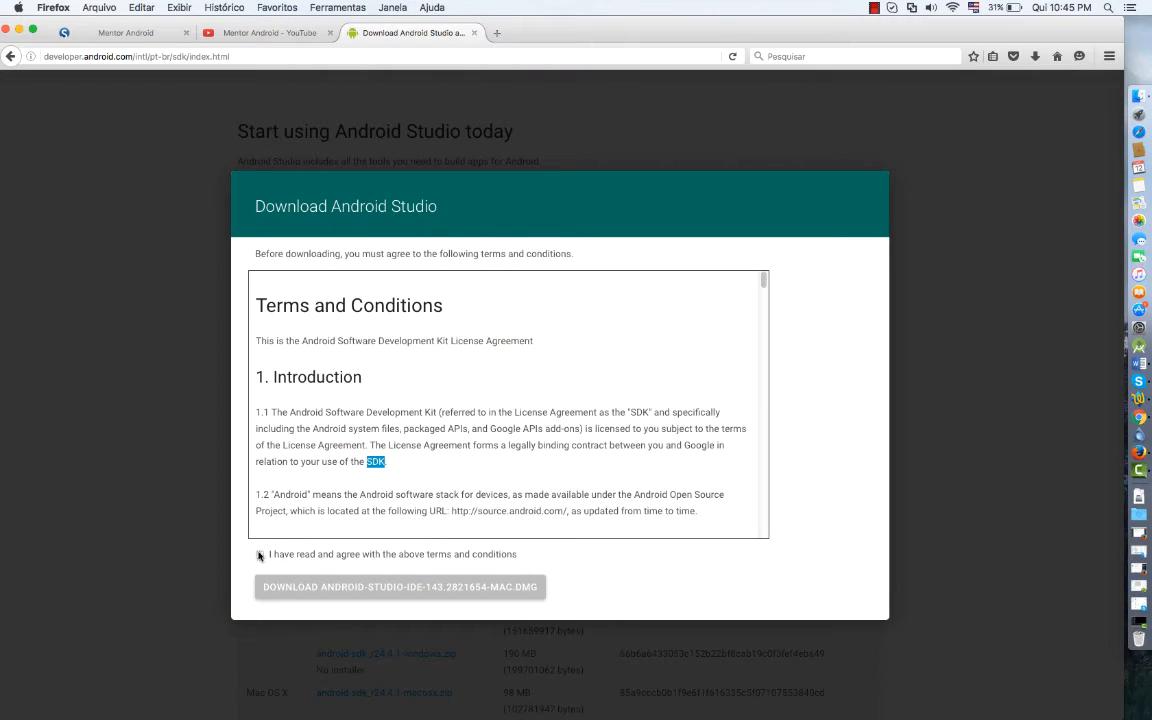
Accept the terms and conditions and download android-studio-ide-143.2821654-mac.dmg, saving the file instead of opening it with DiskImageMounter.
left_click(260, 554)
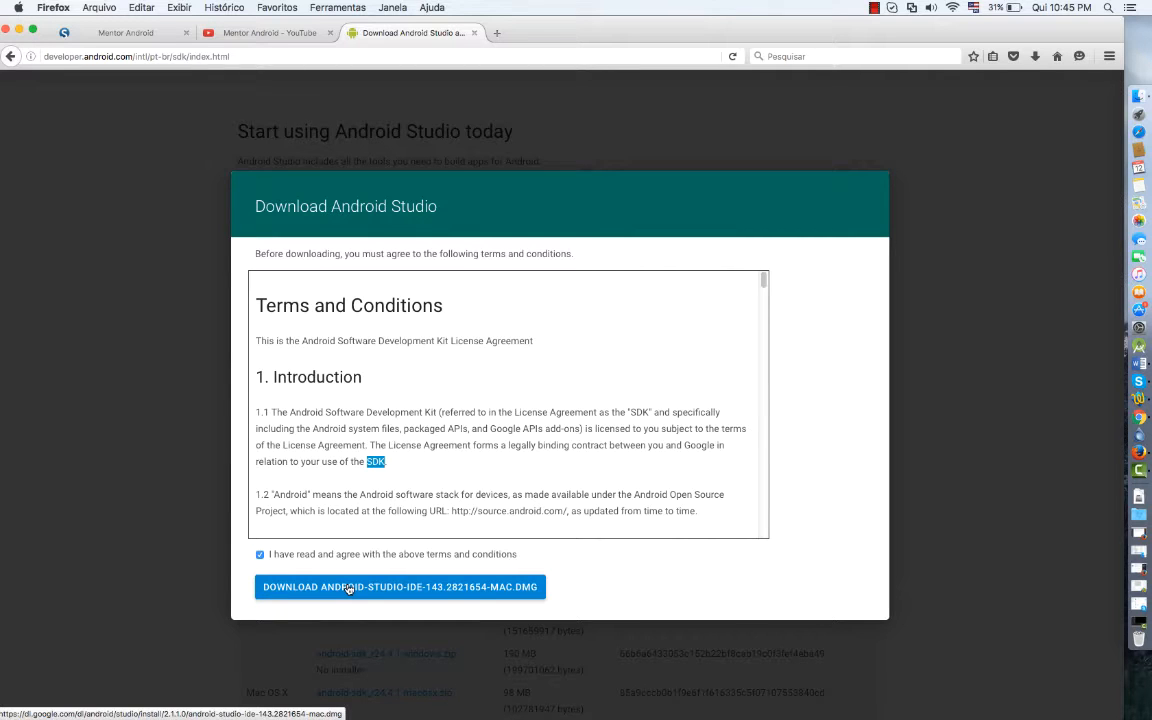
left_click(348, 589)
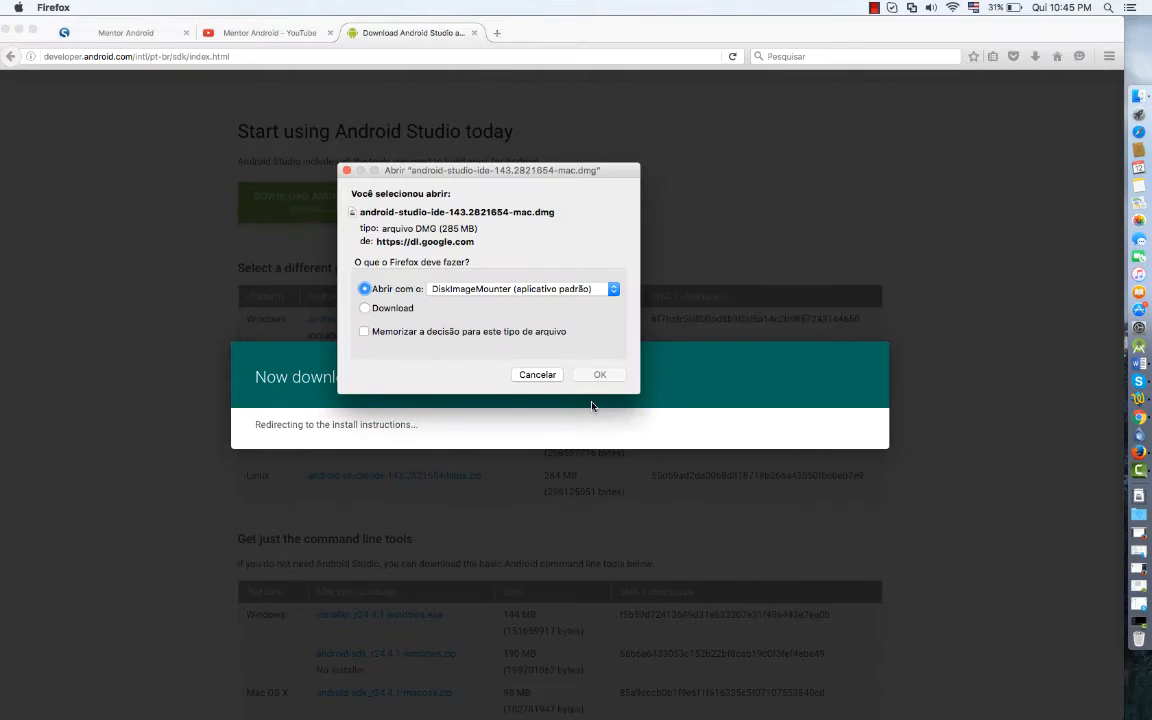
left_click(365, 308)
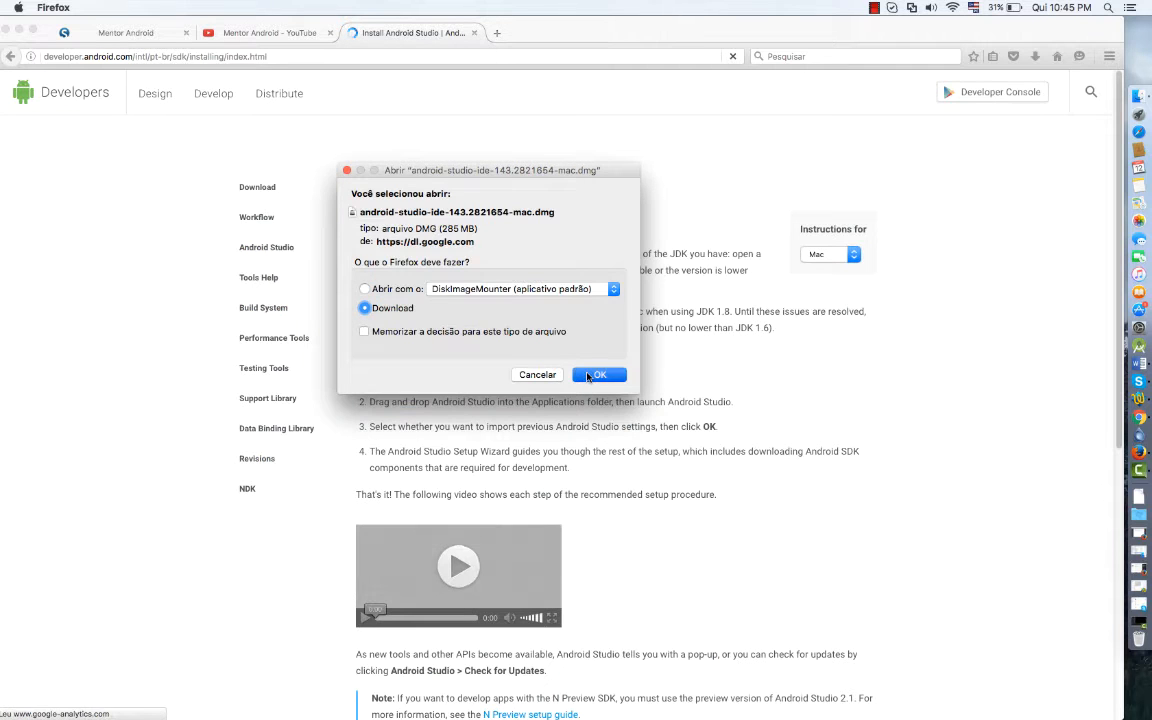
left_click(580, 378)
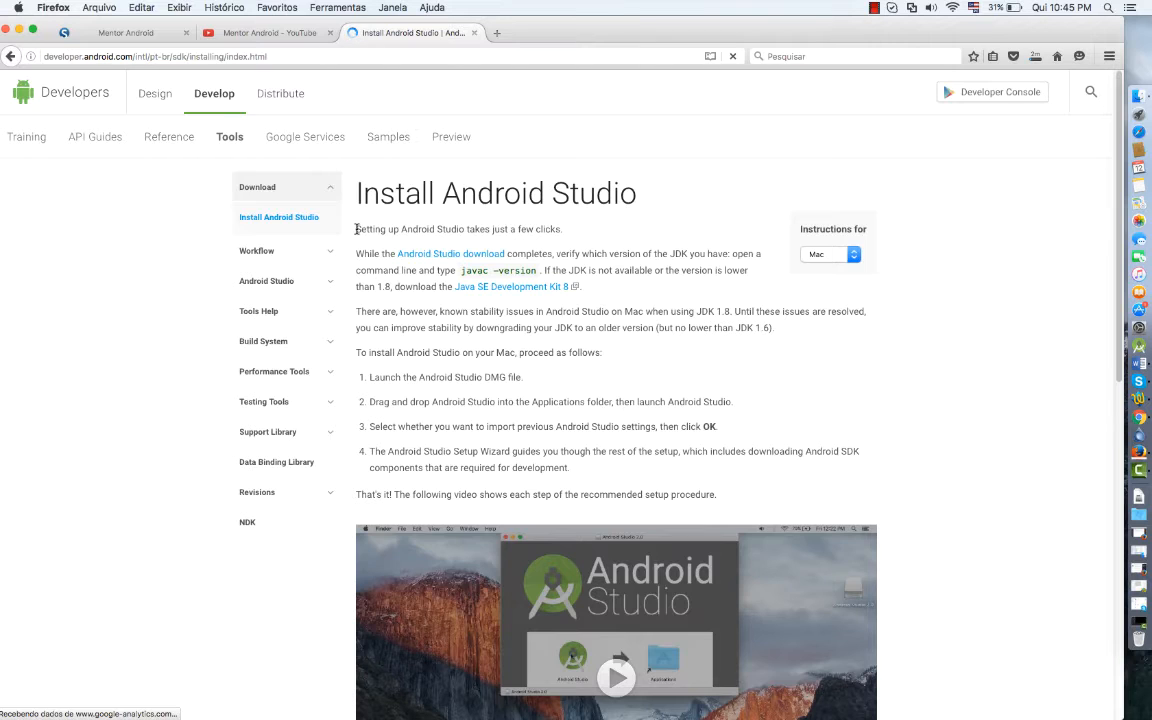
Read the JDK requirement in the Android Studio install instructions and open the Java SE Development Kit 8 download page.
left_click_drag(356, 229, 613, 298)
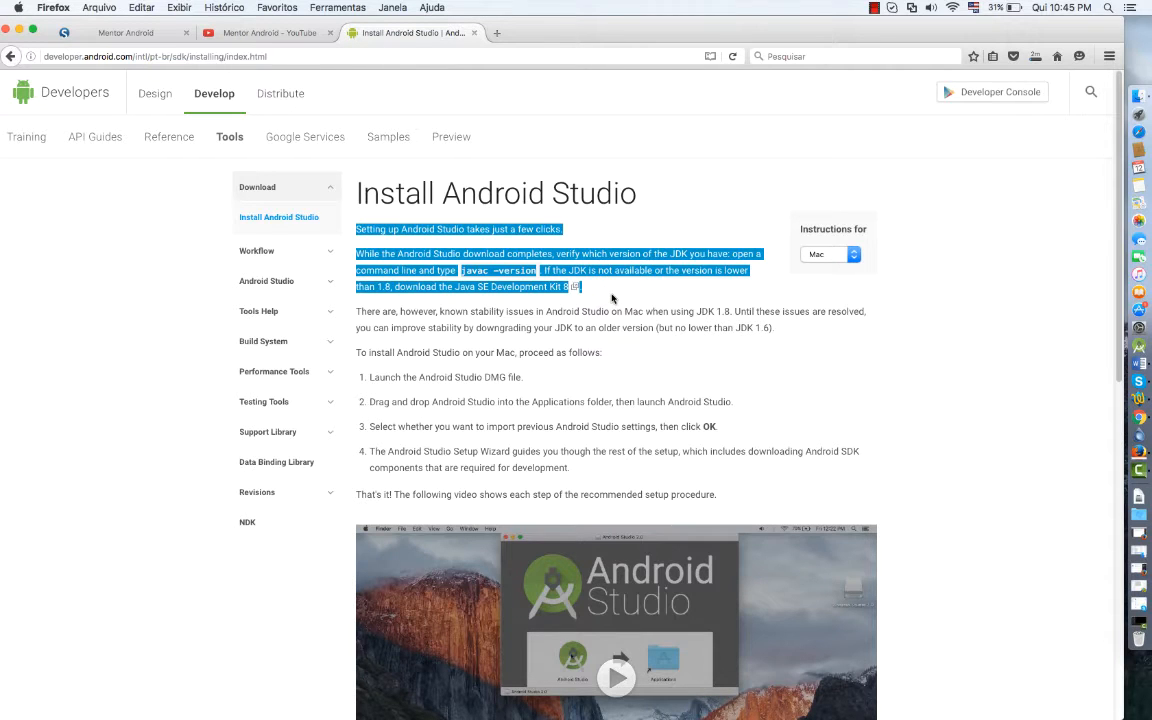
left_click(603, 300)
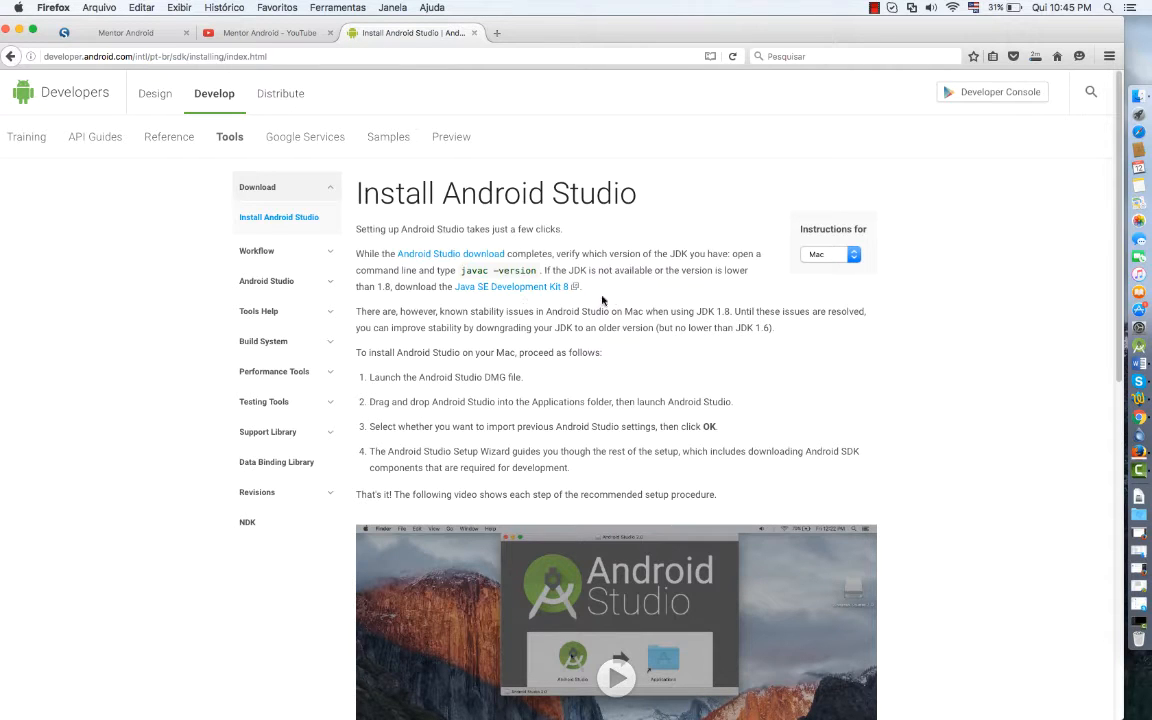
left_click(519, 288)
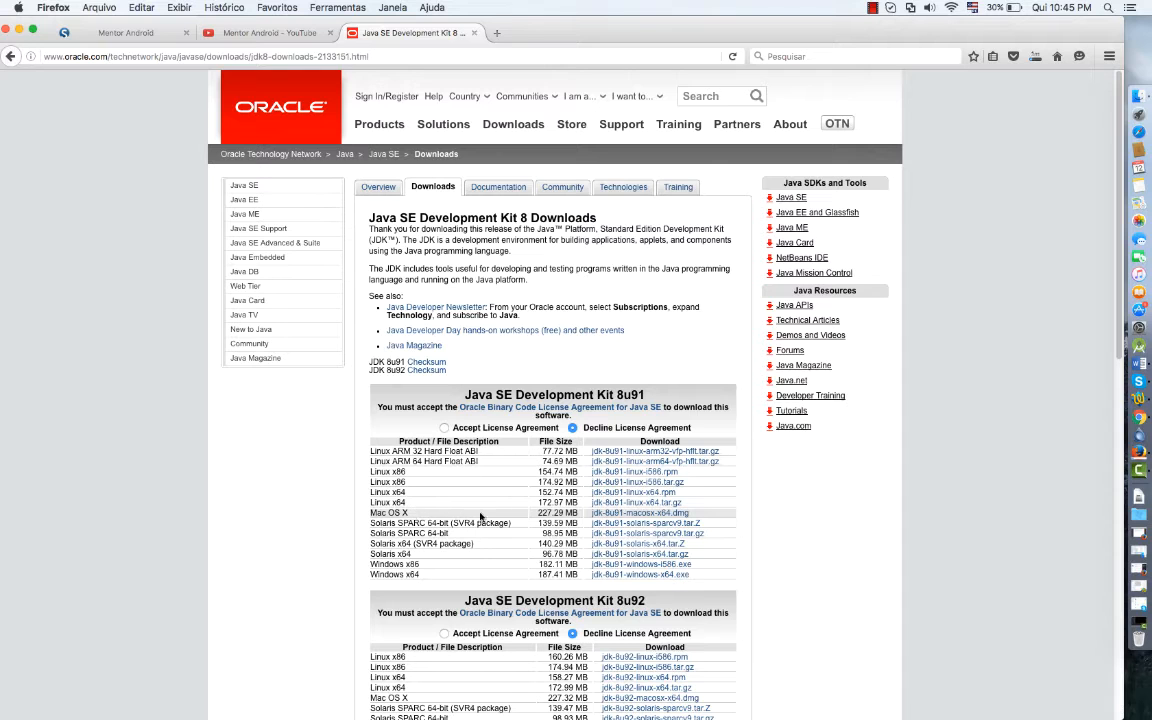
Try to download jdk-8u91-macosx-x64.dmg and accept the license agreement for Java SE Development Kit 8u91.
left_click(649, 518)
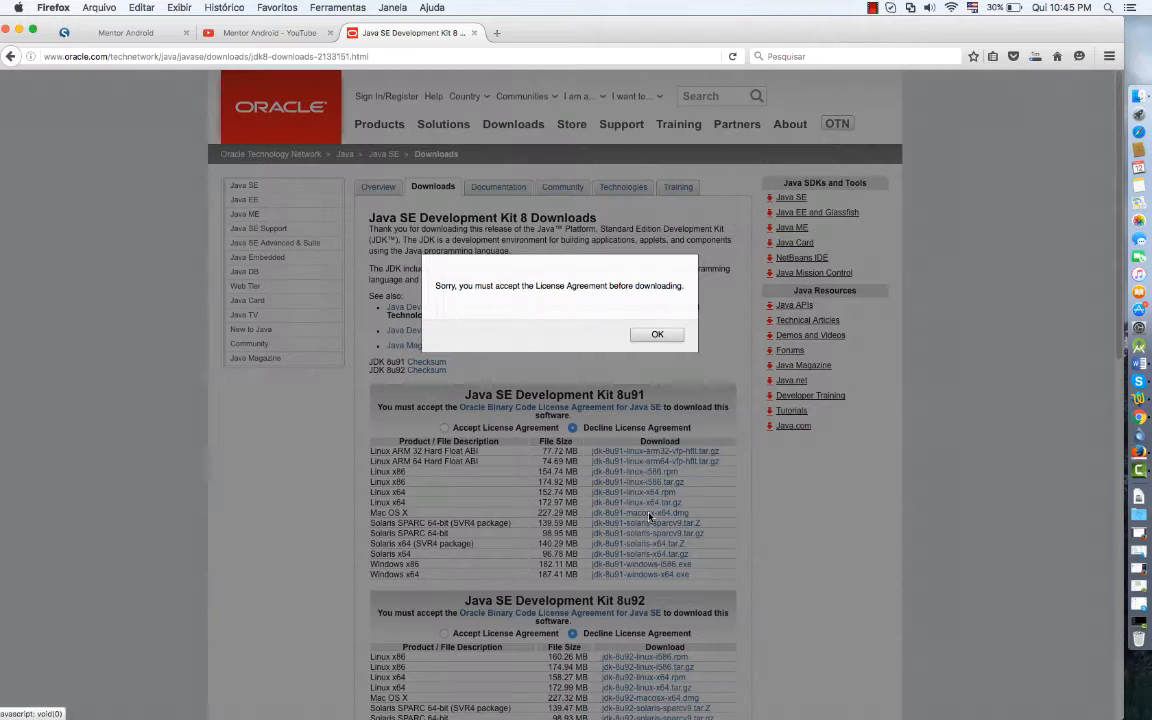
left_click(637, 338)
left_click(444, 428)
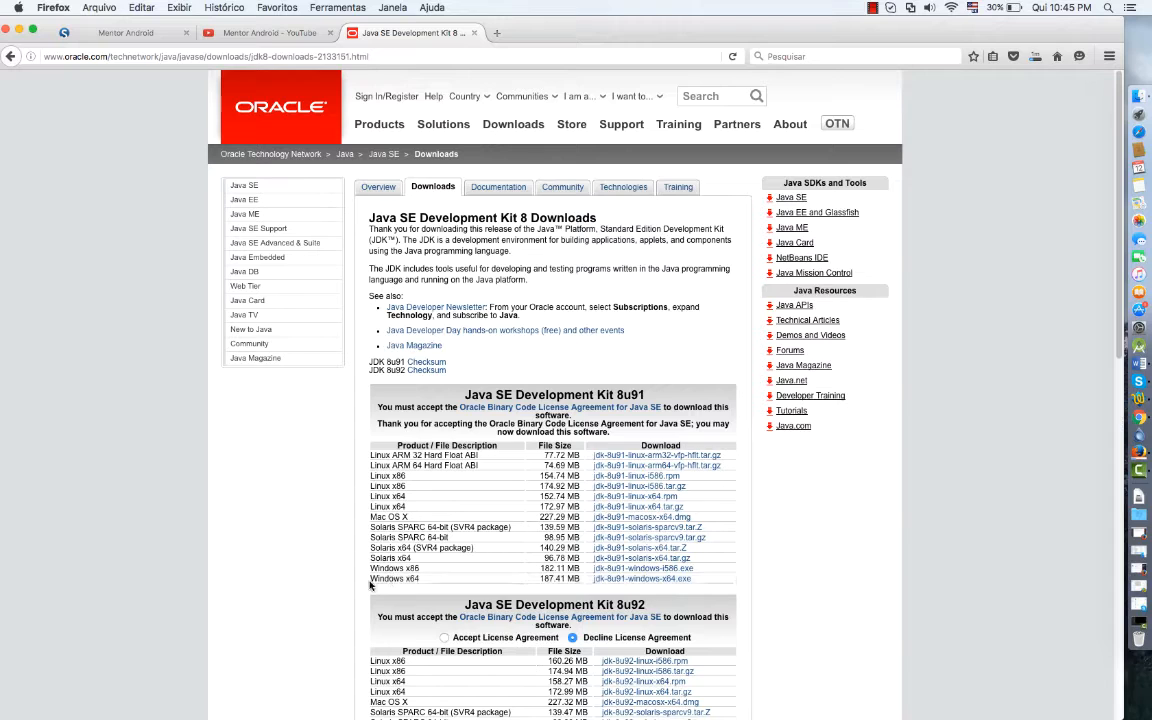
Request the Windows x64 package jdk-8u91-windows-x64.exe and cancel its download.
left_click_drag(370, 579, 664, 581)
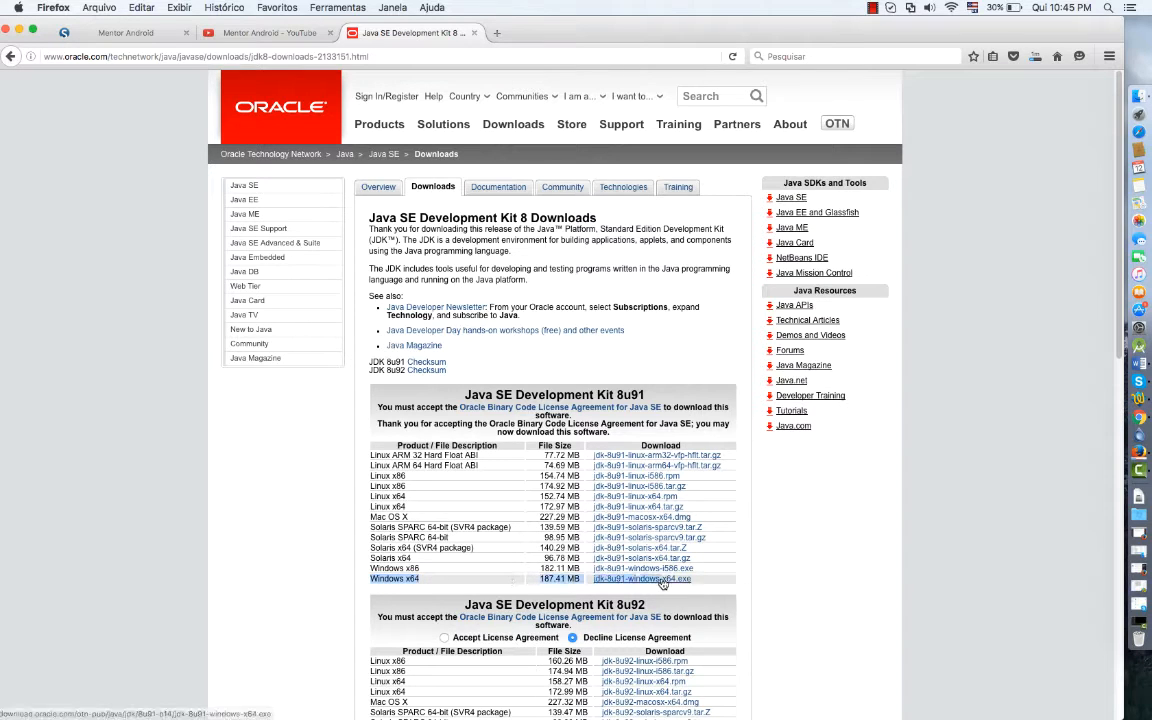
left_click(370, 570)
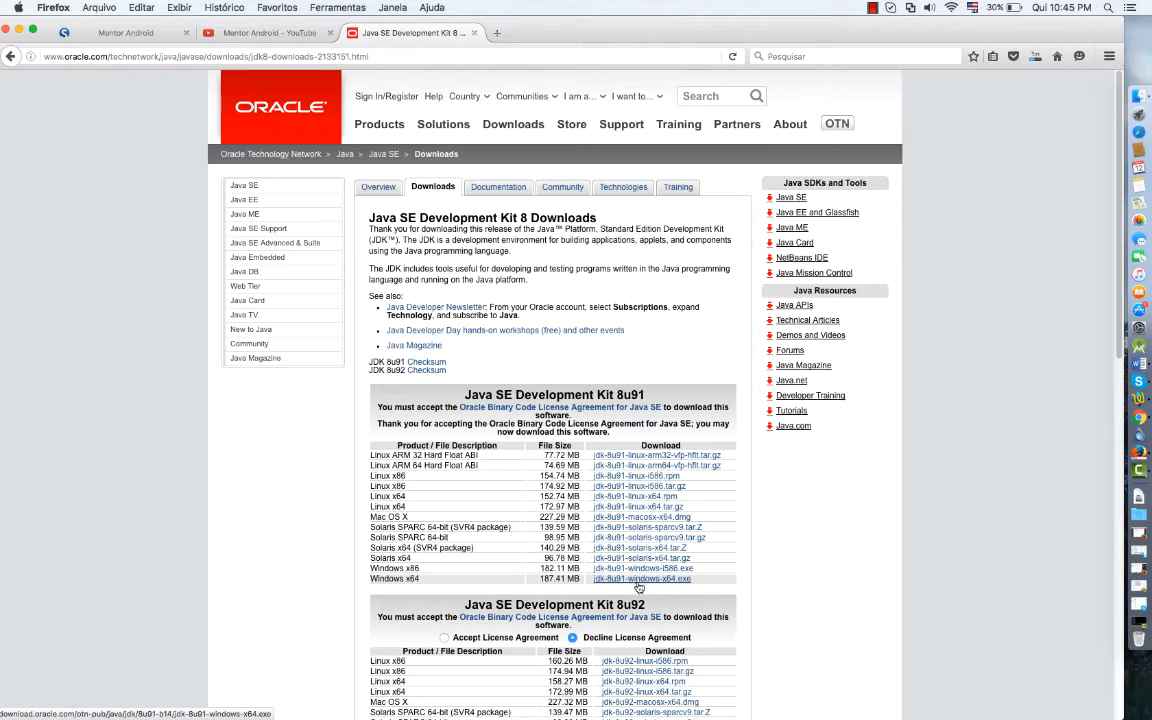
left_click(643, 579)
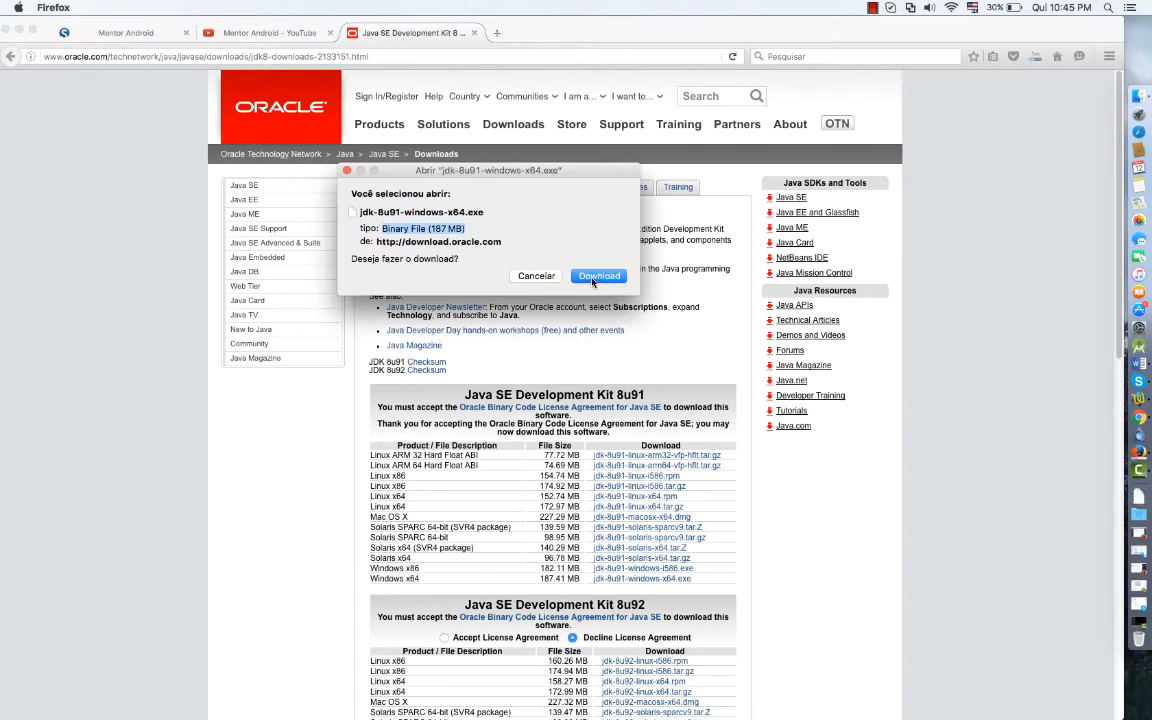
left_click(537, 277)
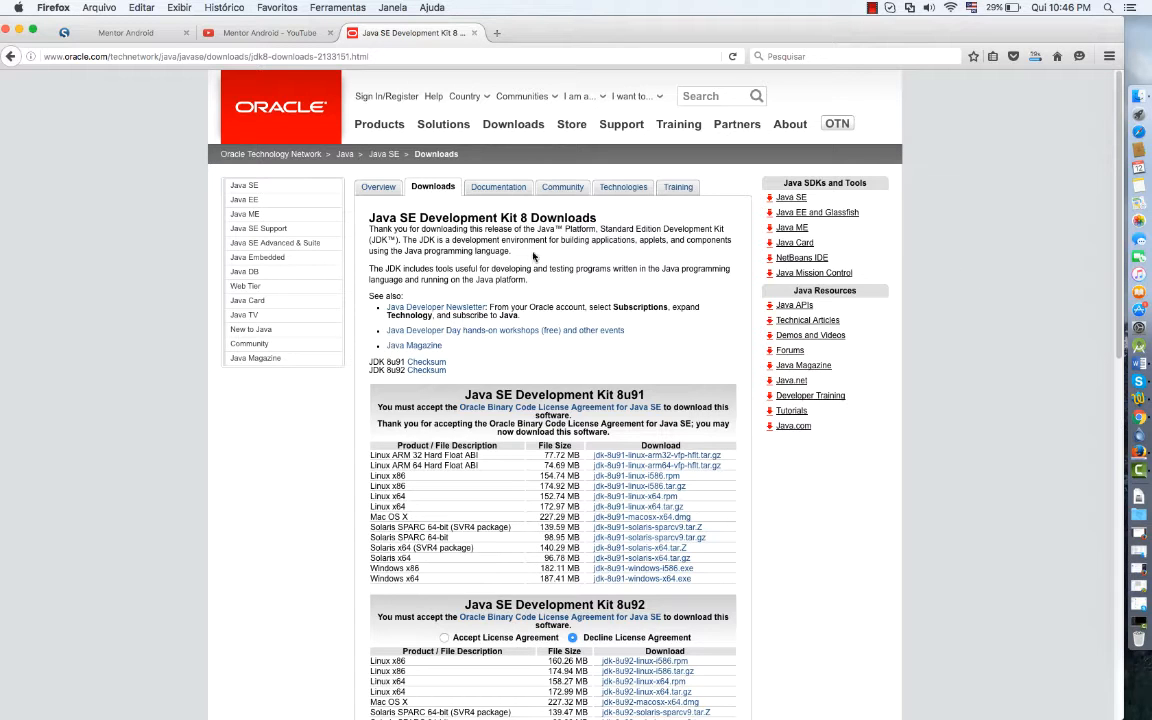
Revisit the Mentor Android website and YouTube channel, and open the downloaded android-studio-ide-143.2821654-mac.dmg.
left_click(141, 35)
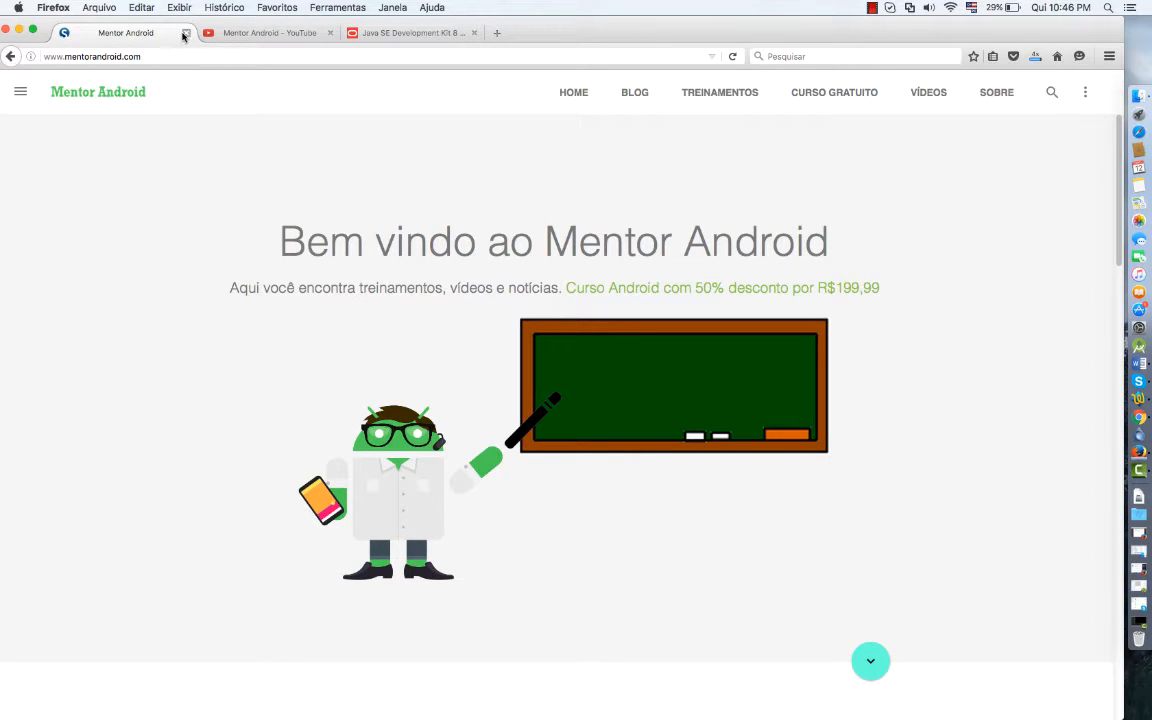
left_click(224, 34)
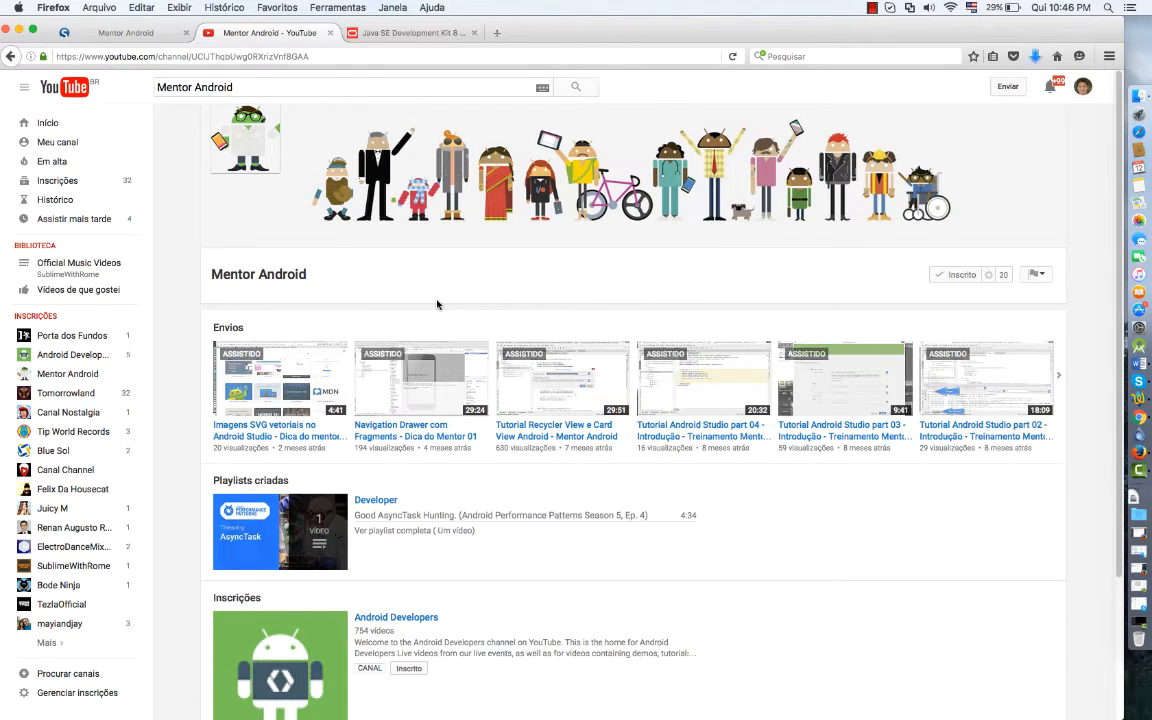
left_click(1036, 58)
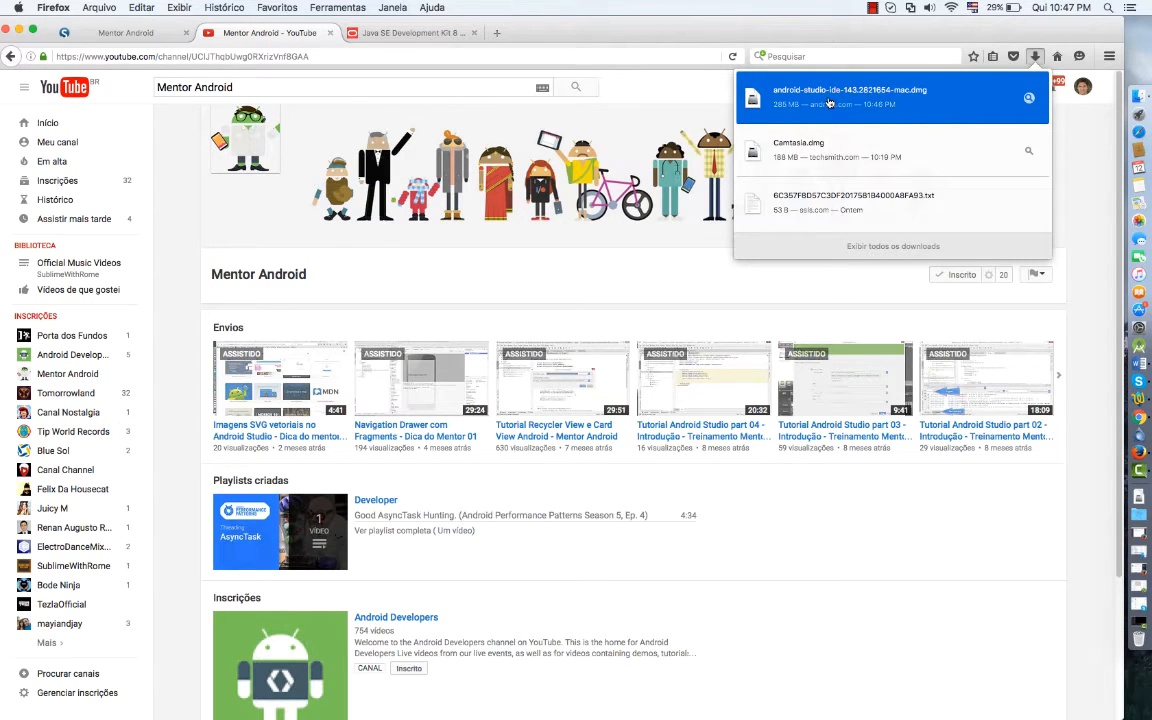
left_click(828, 103)
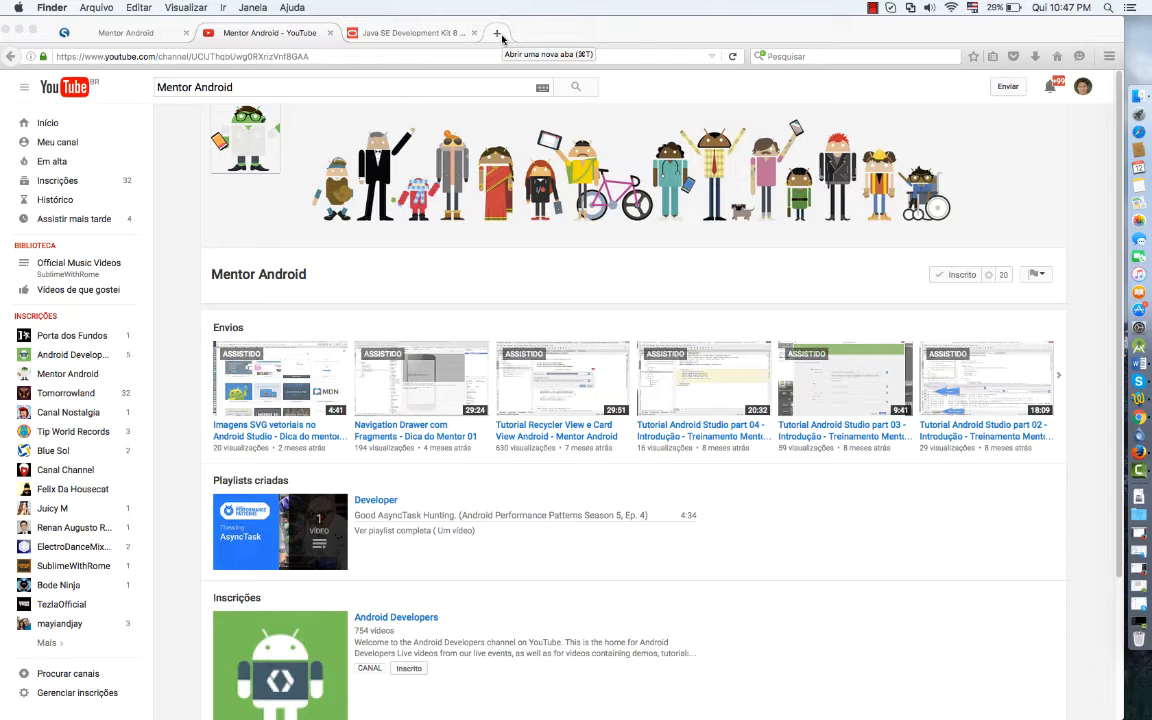
Go back from the Oracle JDK page to the Android Studio download page and close the extra blank tab.
left_click(497, 34)
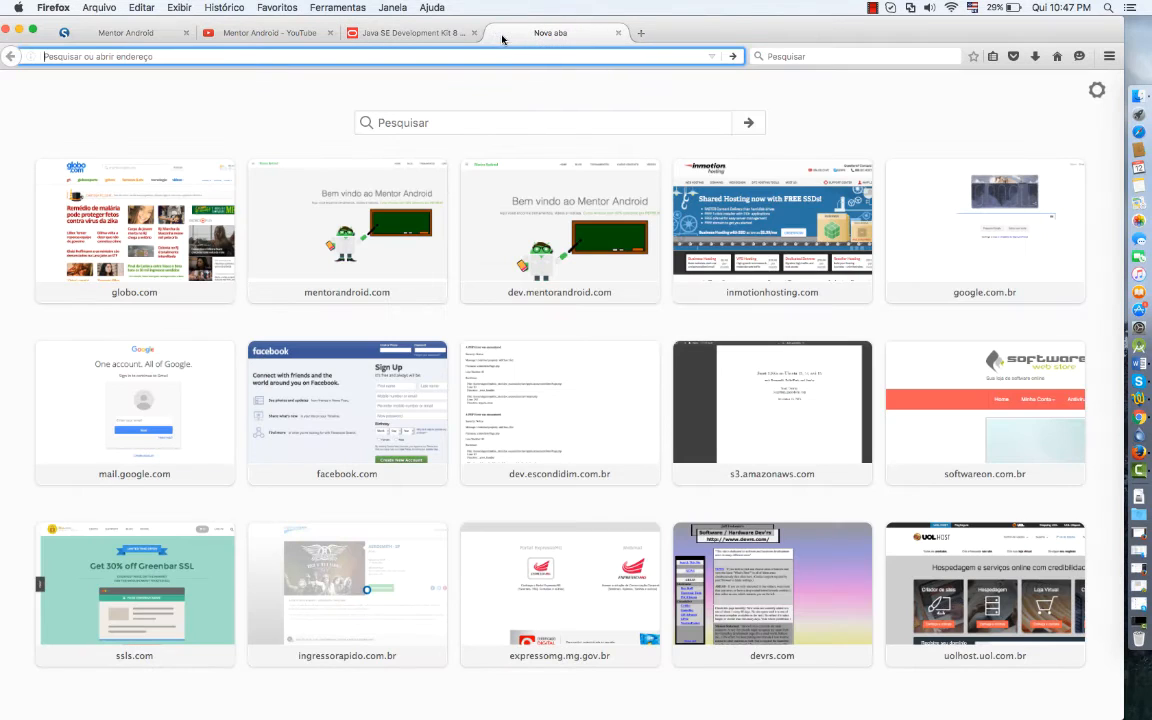
left_click(386, 37)
left_click(10, 57)
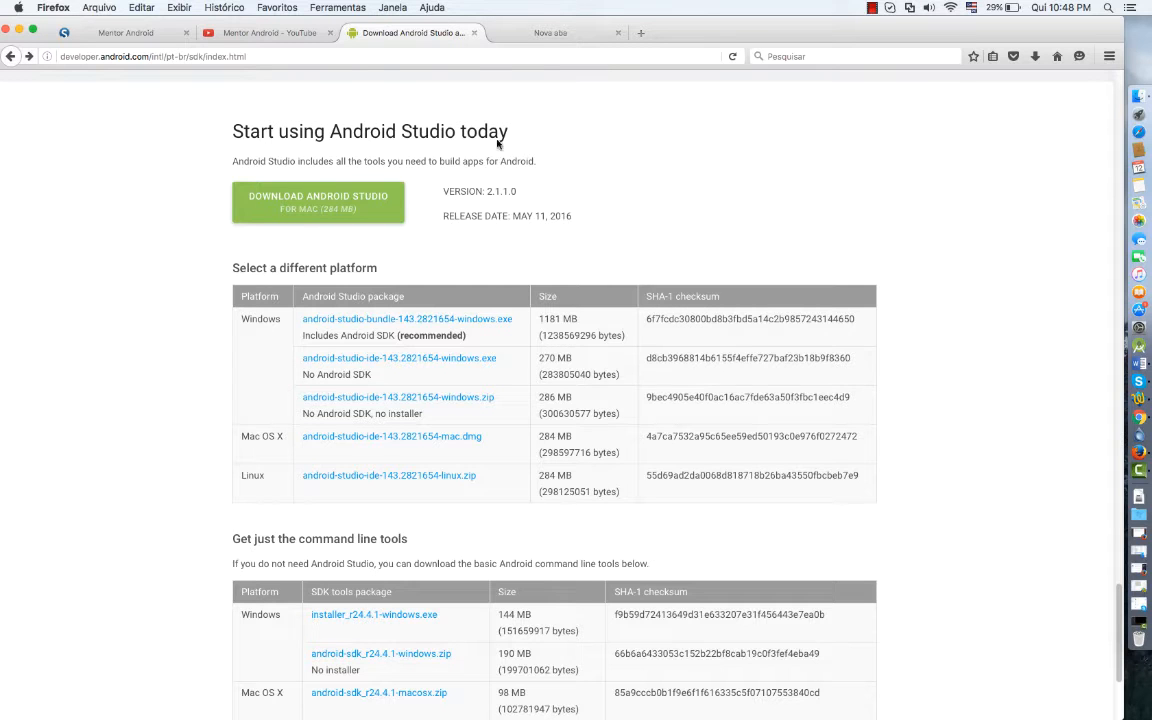
left_click(505, 32)
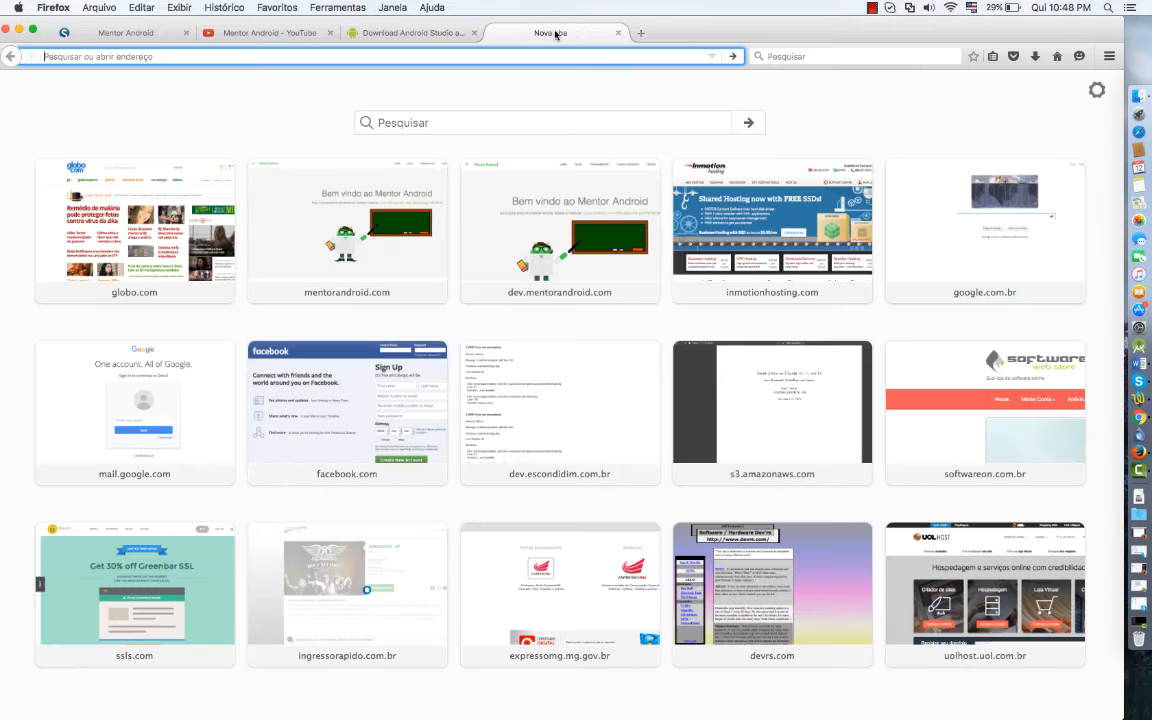
left_click(617, 33)
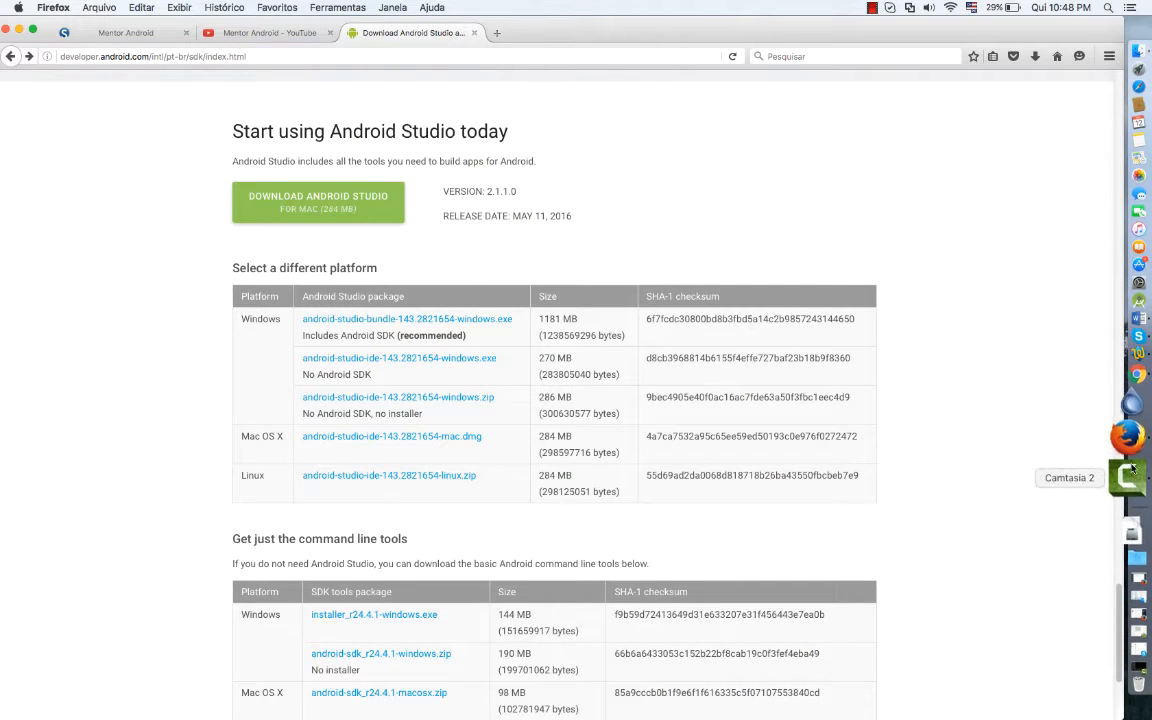
left_click(1035, 56)
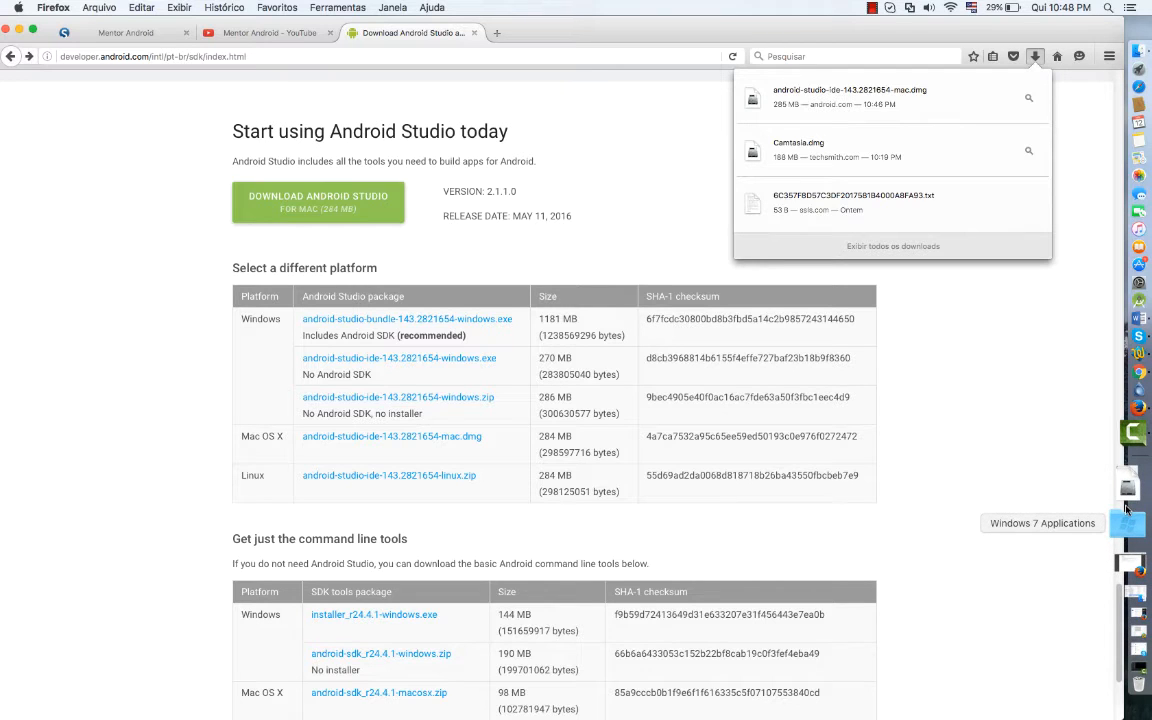
key("super+Tab")
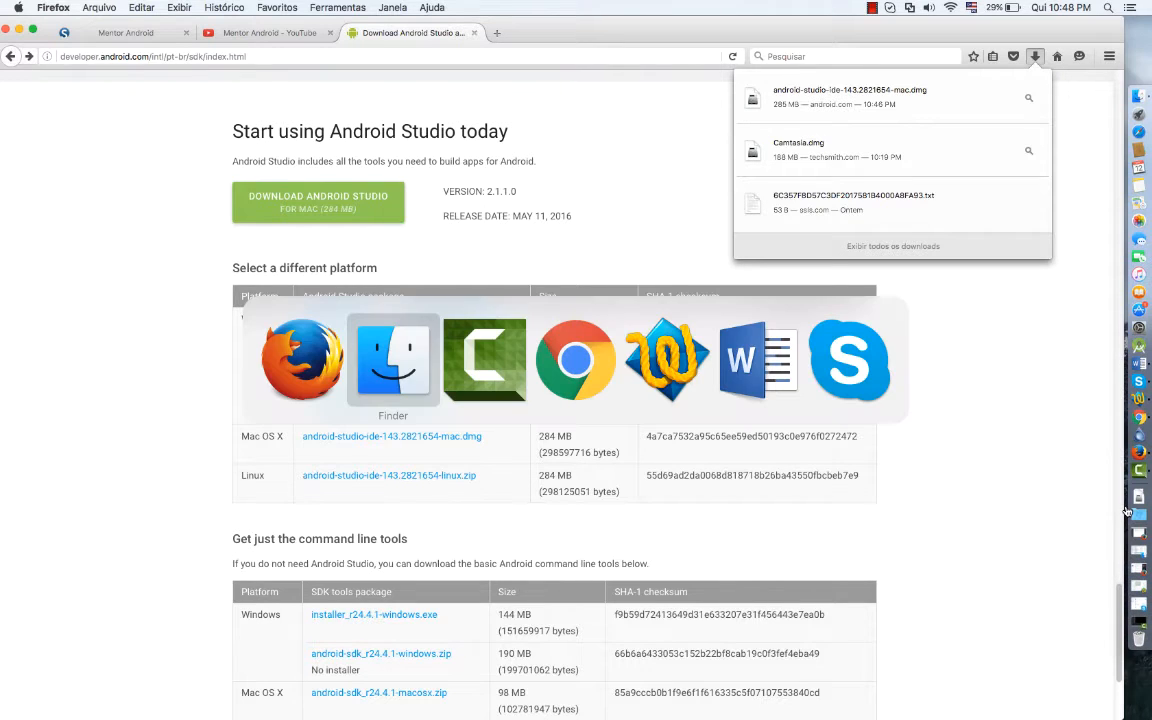
key("super+Tab")
key("super+Tab")
key("super+Tab")
key("super+Tab")
key("super+Tab")
key("super+Tab")
key("super+Tab")
key("super+Tab")
key("super+Tab")
key("super+Tab")
key("super+Tab")
key("super+Tab")
key("super+Tab")
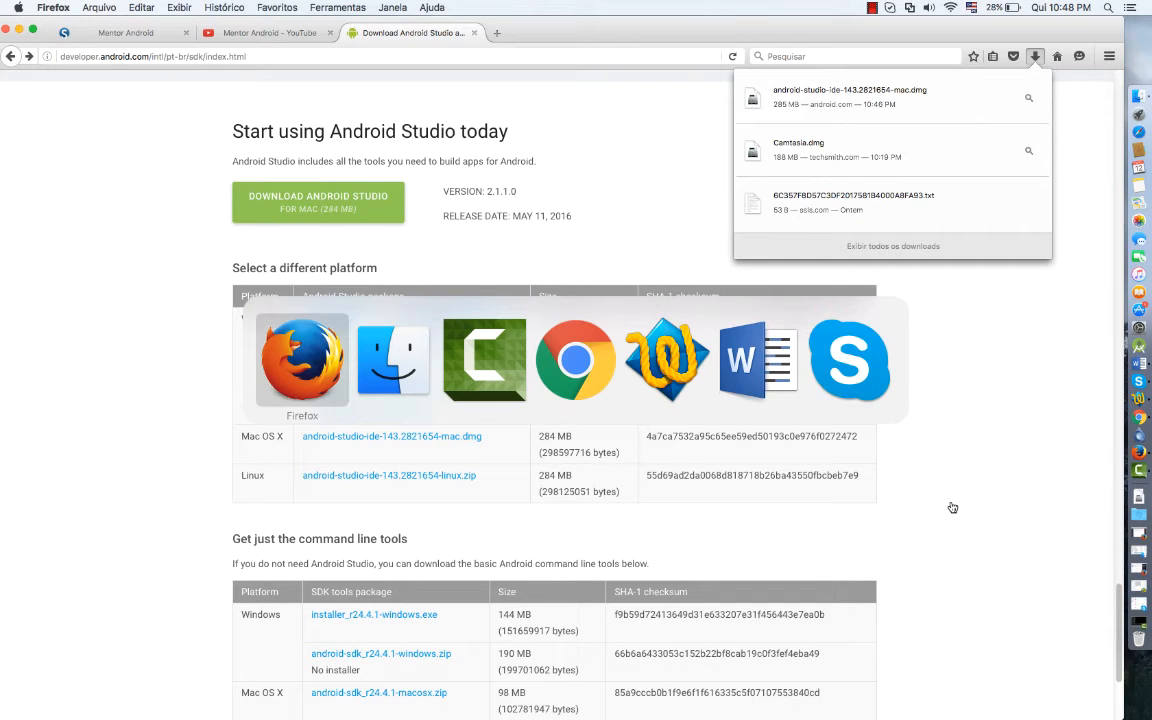
Bring up the Android Studio 2.1.1 disk image window, move it clear of the download table and minimize the browser.
left_click(948, 438)
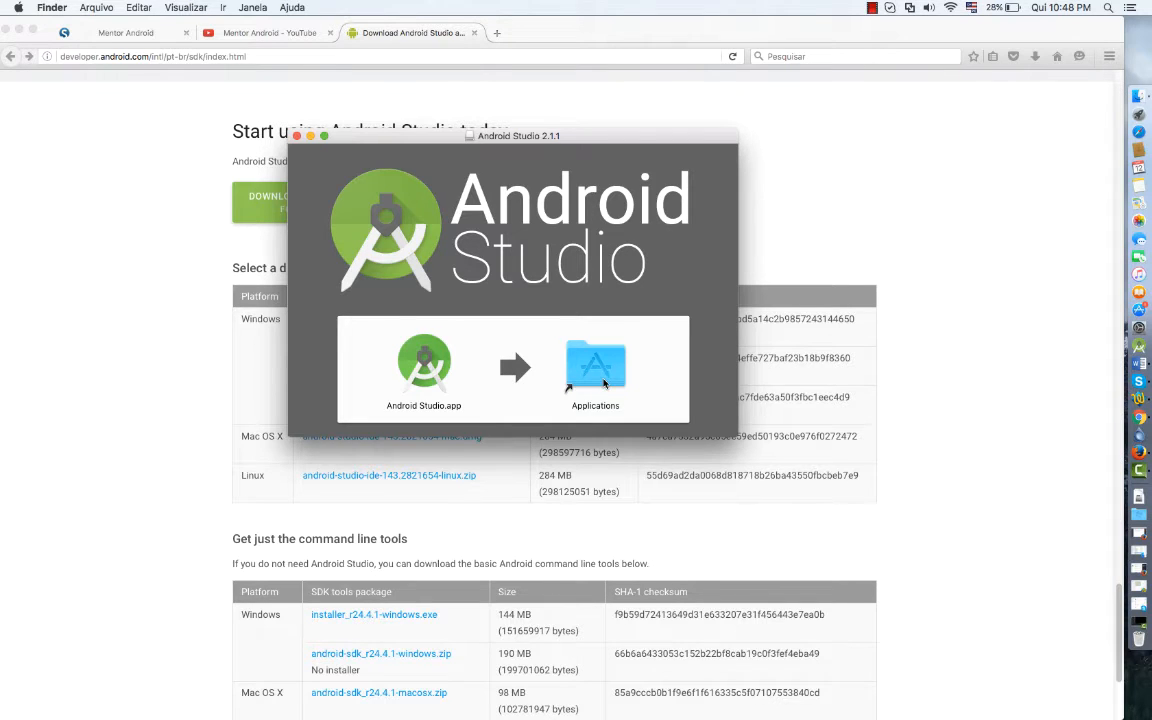
left_click_drag(390, 142, 380, 88)
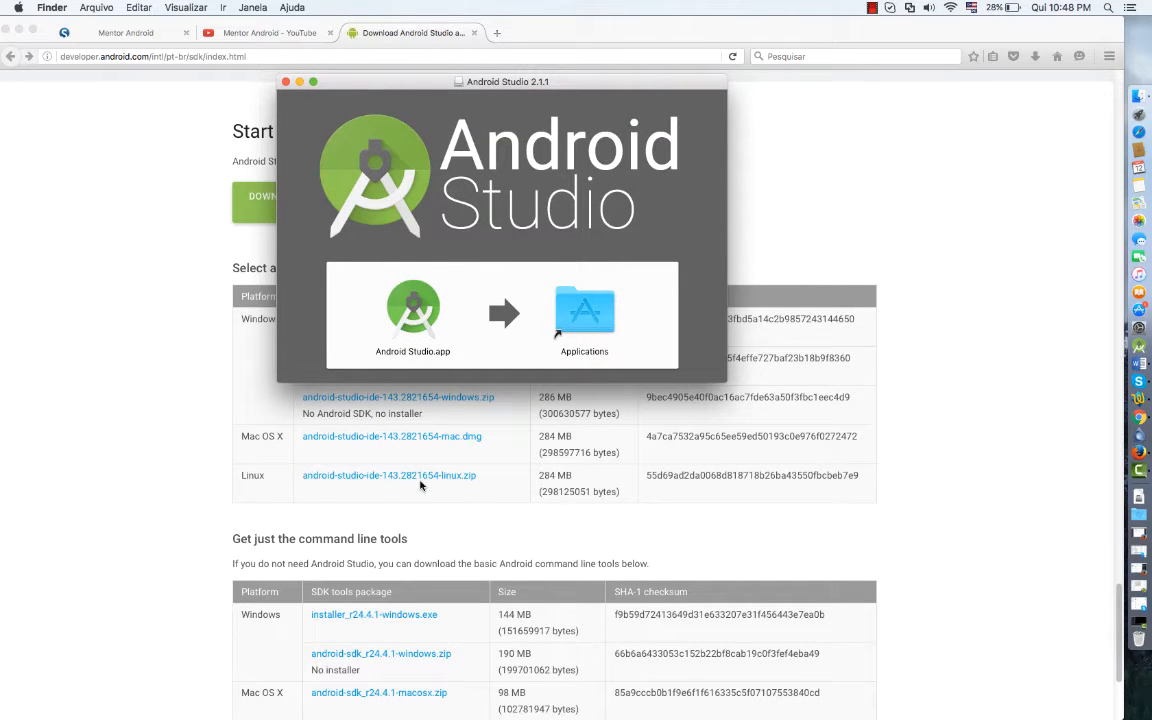
left_click_drag(392, 83, 776, 100)
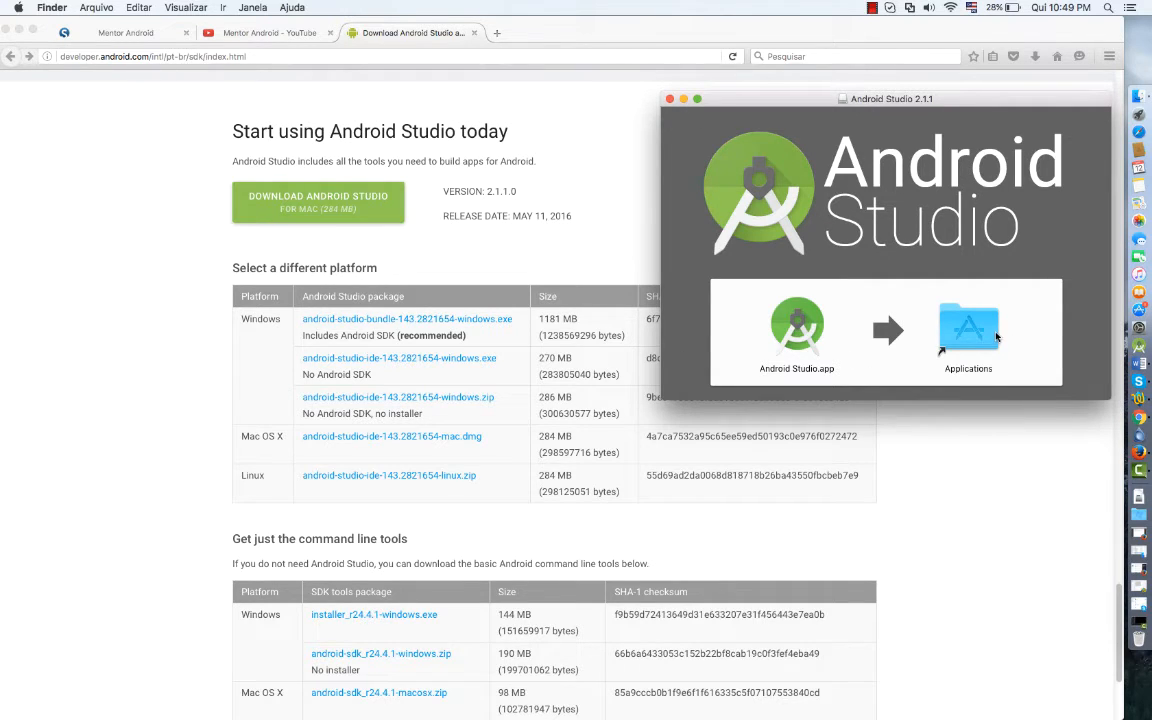
left_click(20, 31)
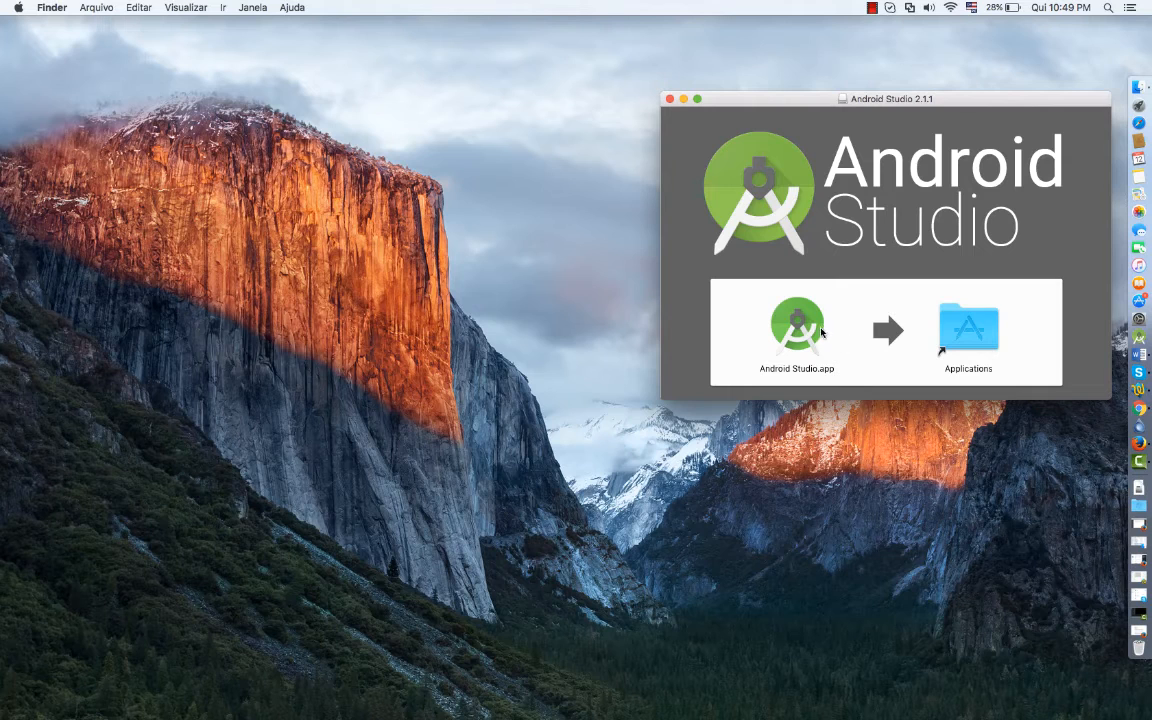
Copy Android Studio.app from the disk image to the desktop, reposition its icon and close the disk image window.
left_click(806, 328)
left_click_drag(806, 328, 386, 496)
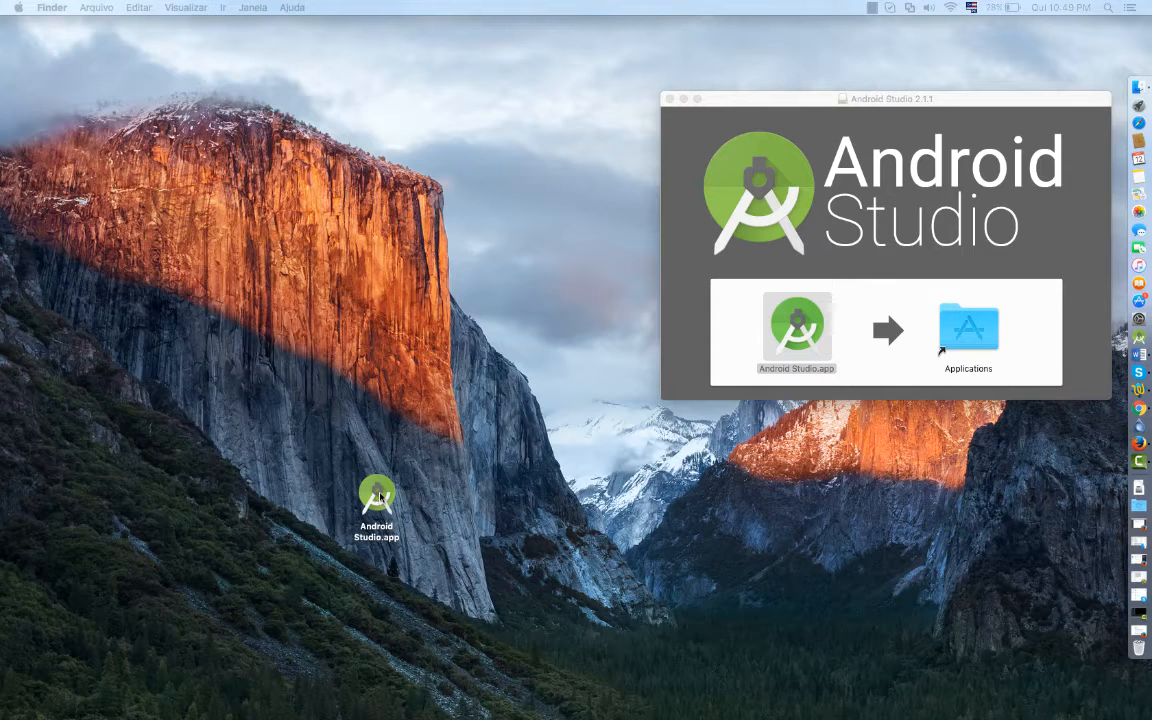
left_click(380, 497)
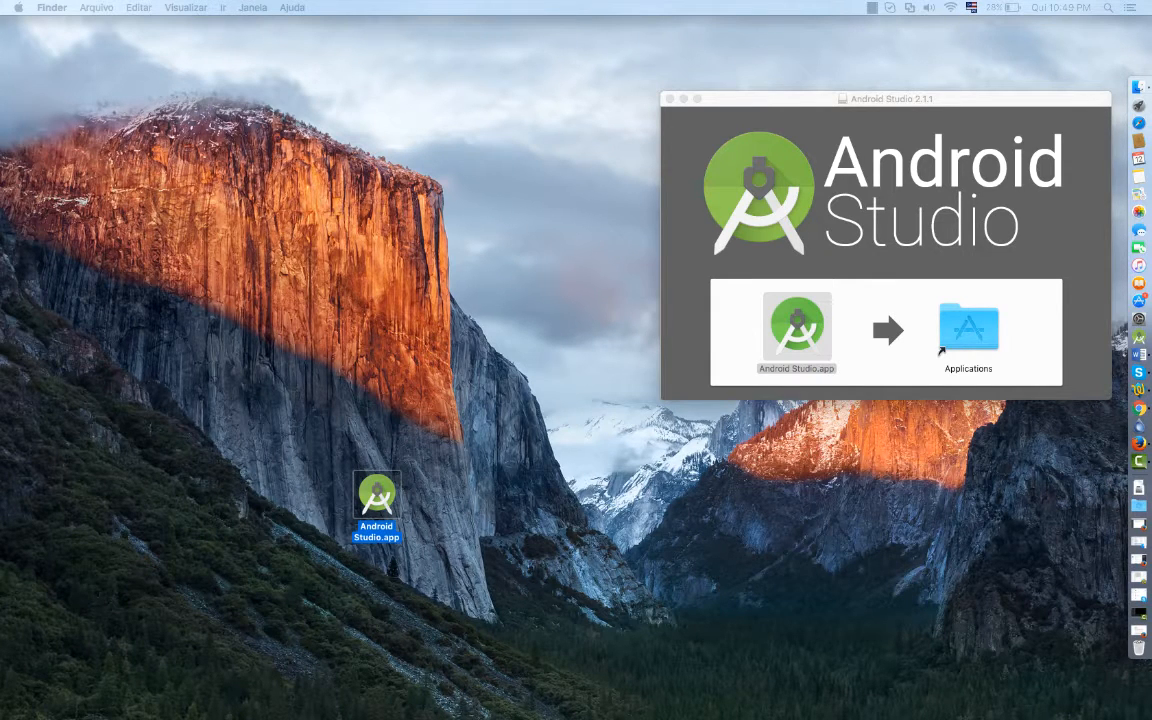
left_click_drag(376, 495, 282, 345)
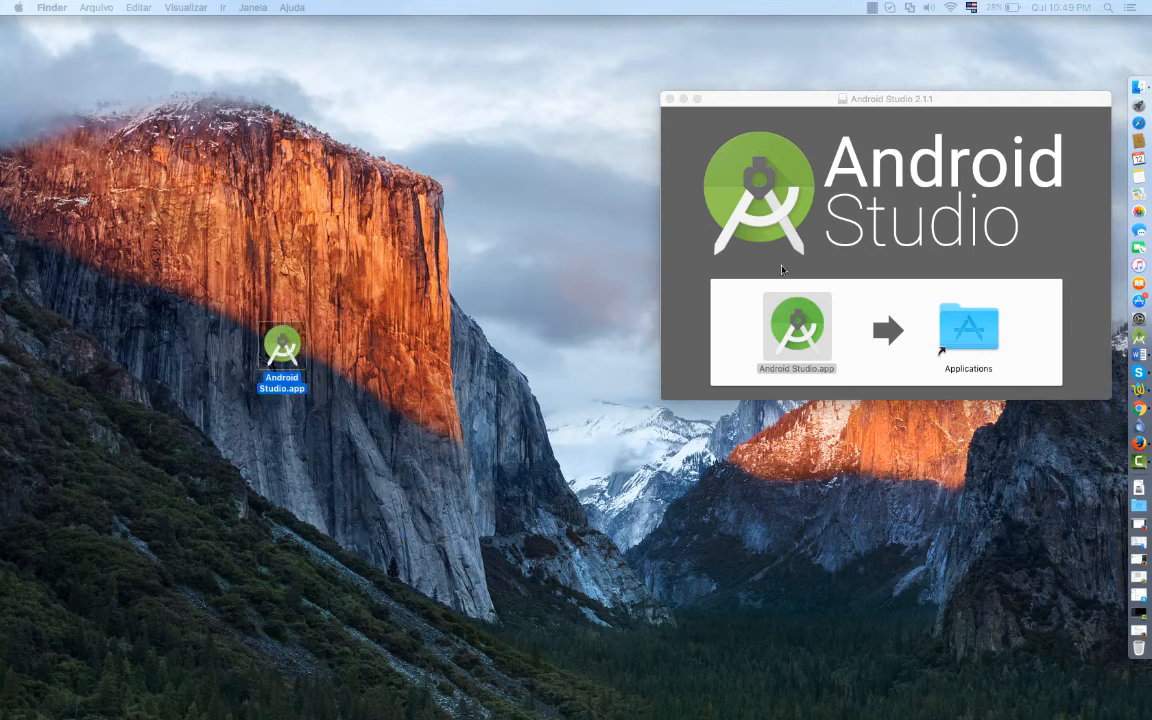
left_click(670, 99)
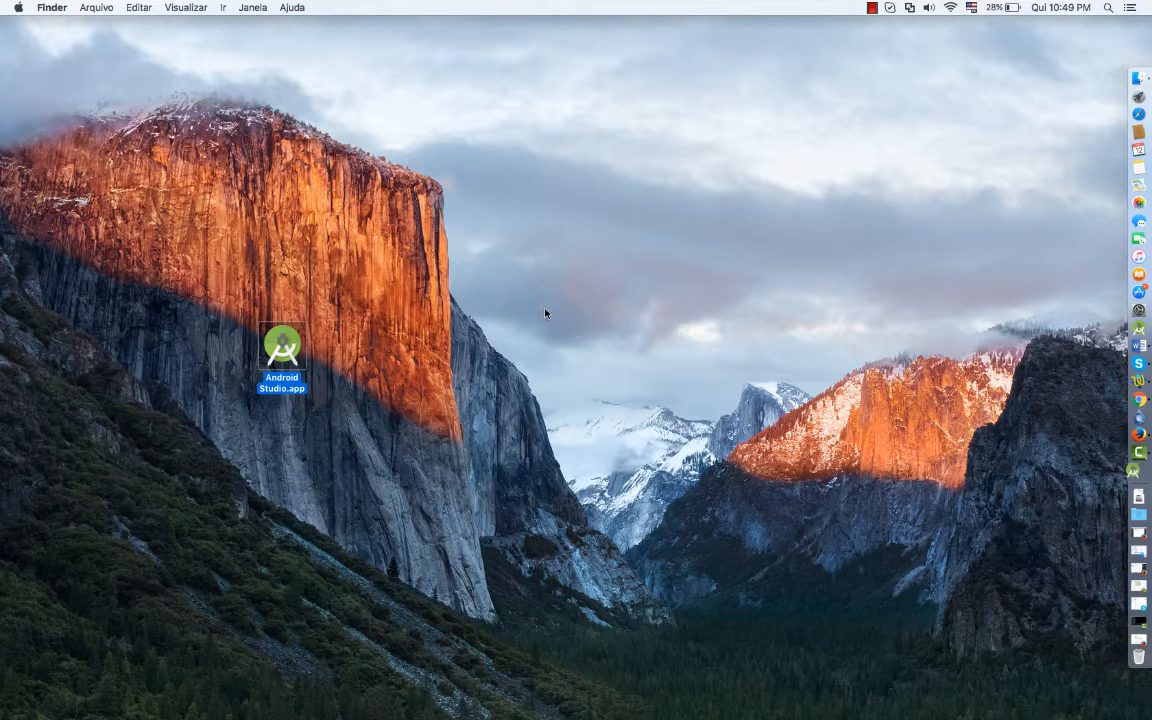
Launch Android Studio.app from the desktop, allow it to open and import the settings from the previous version AndroidStudio1.5.
key("super+o")
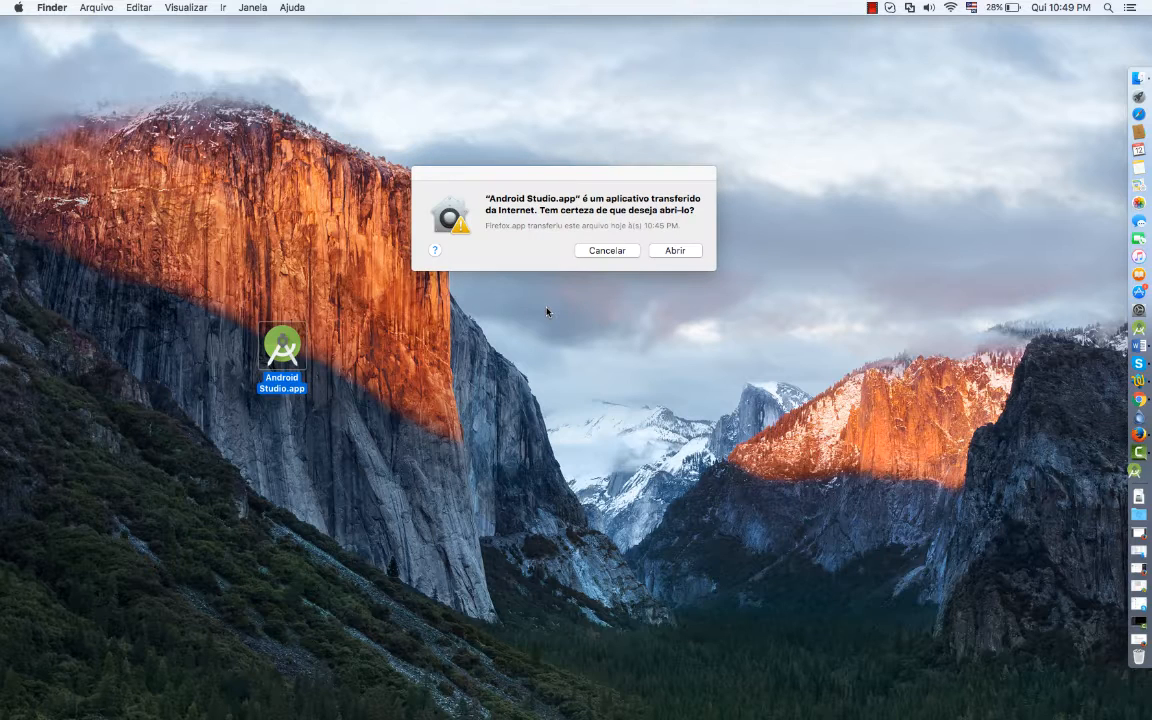
left_click(687, 252)
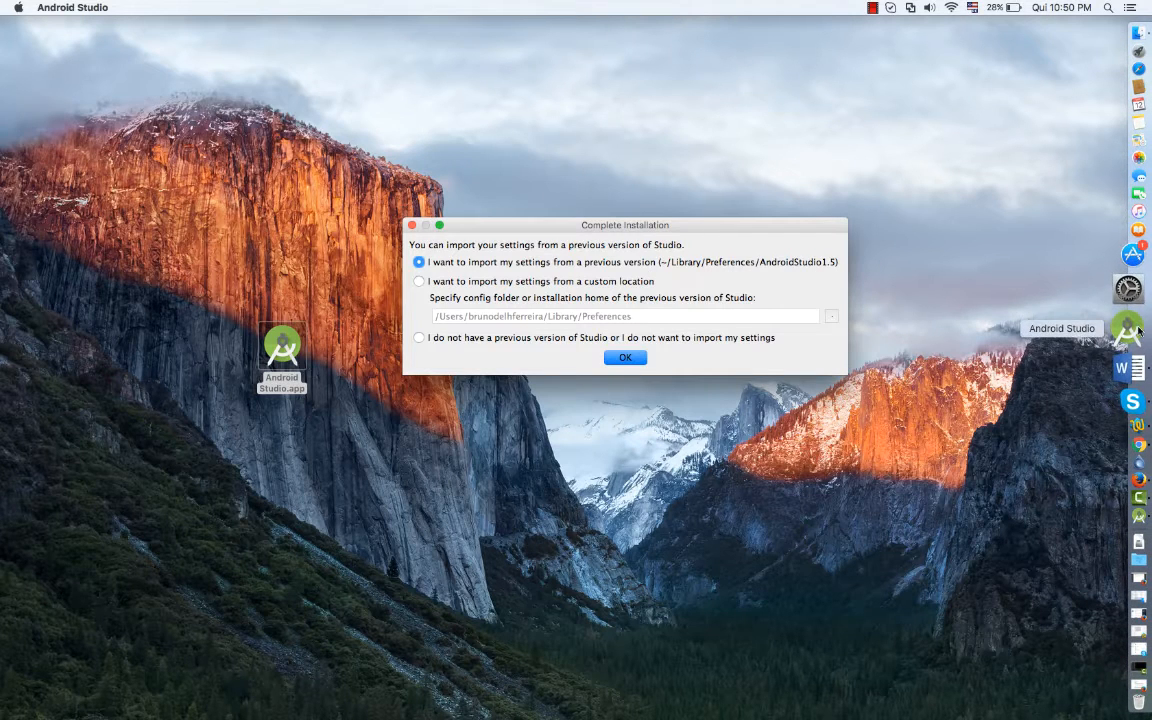
left_click(626, 358)
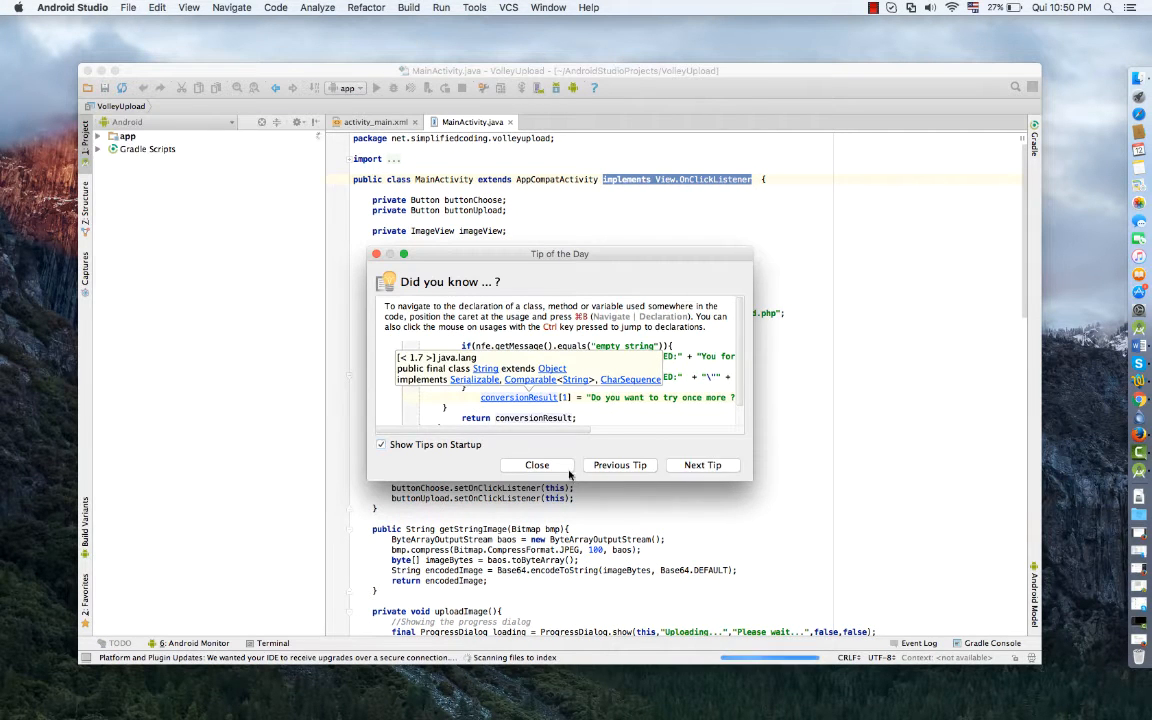
Dismiss the Tip of the Day and the Platform and Plugin Updates notification, and close the VolleyUpload project.
left_click(530, 466)
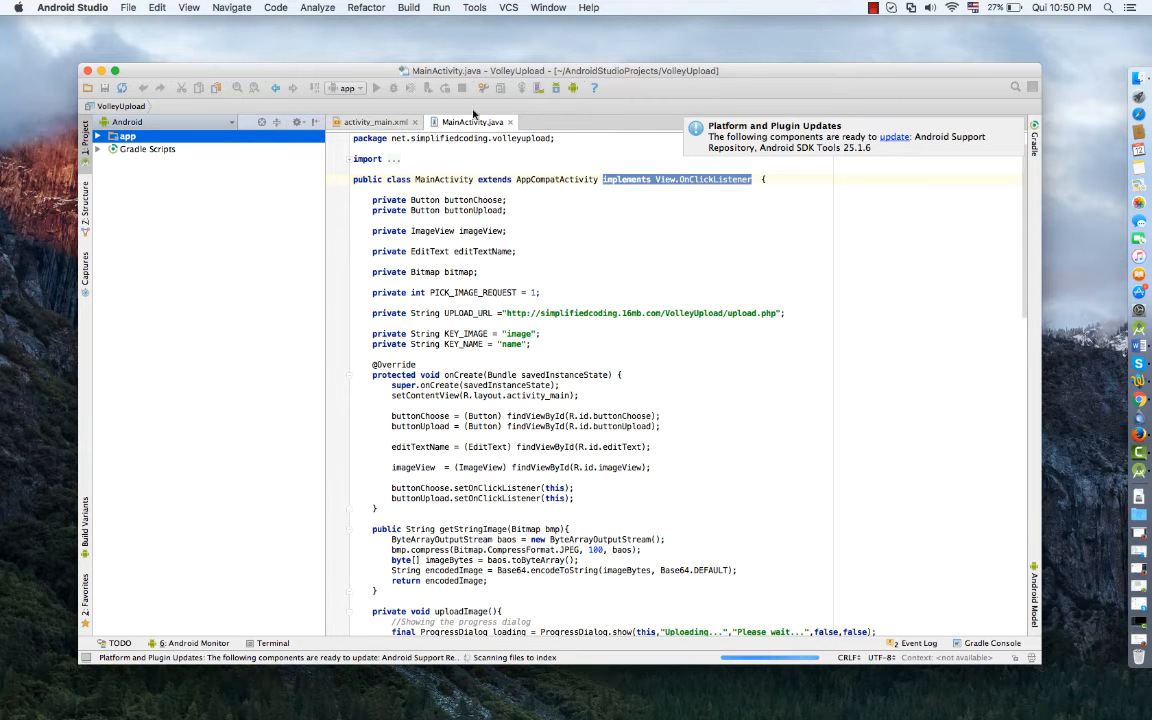
left_click(1019, 122)
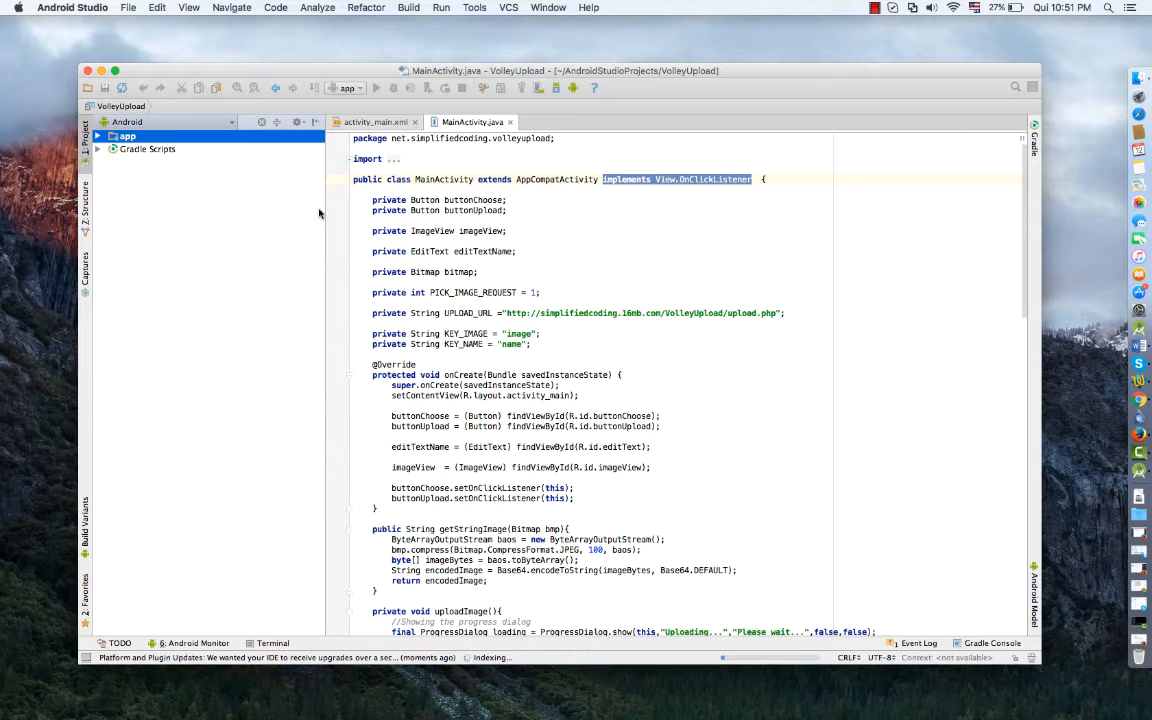
left_click(133, 9)
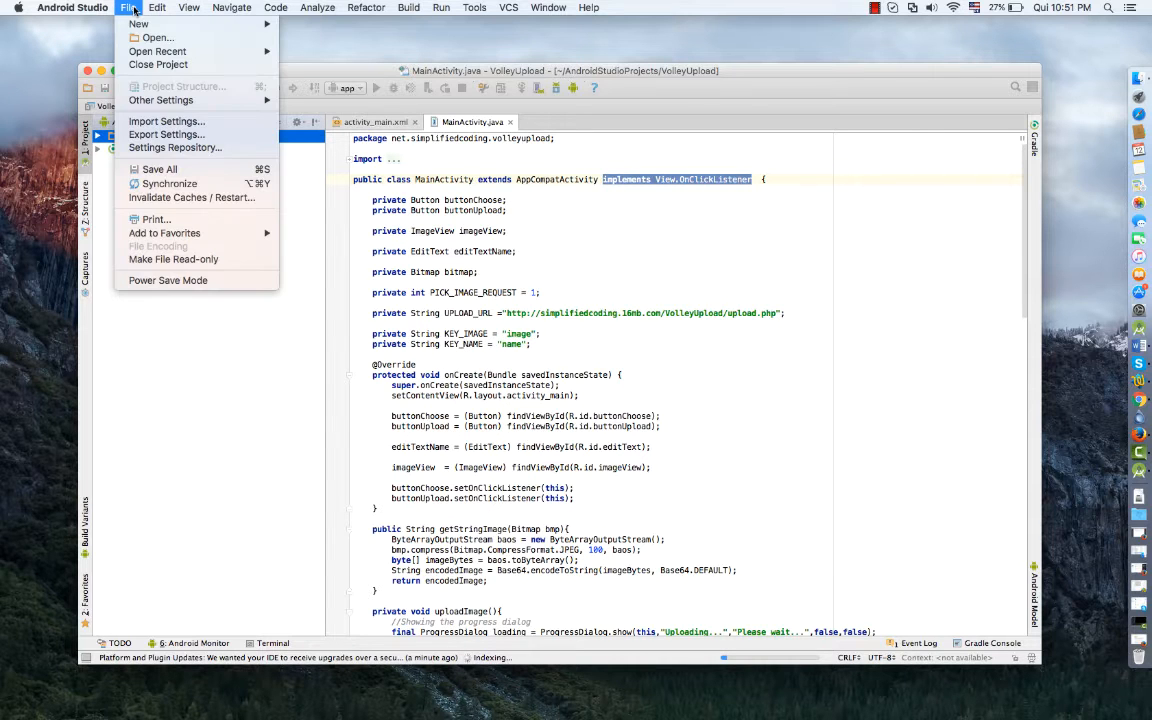
left_click(155, 70)
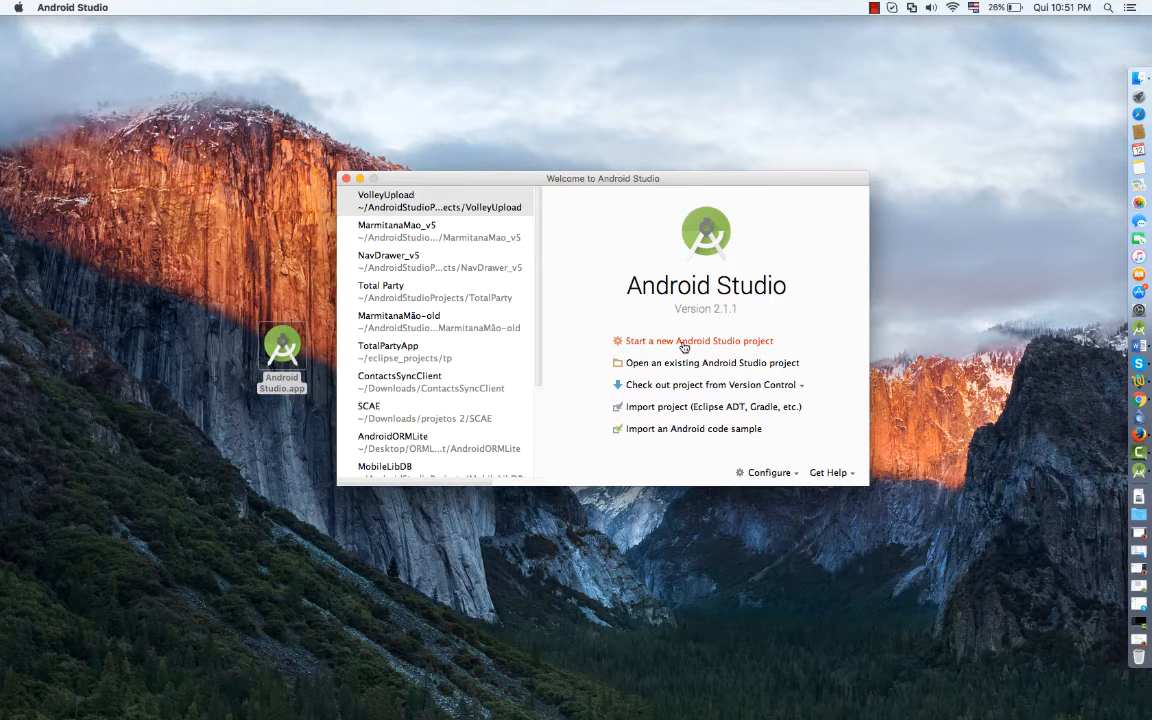
Open the Android SDK settings from the welcome screen's configuration options and launch the standalone SDK Manager.
left_click(766, 476)
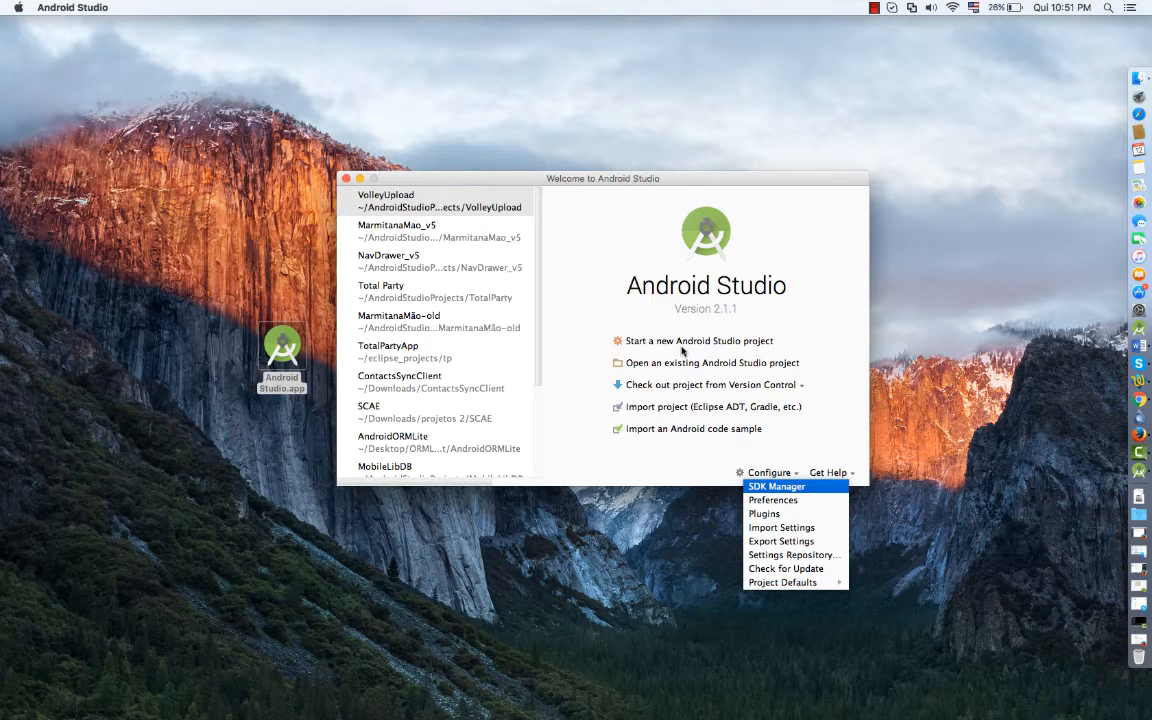
left_click(766, 488)
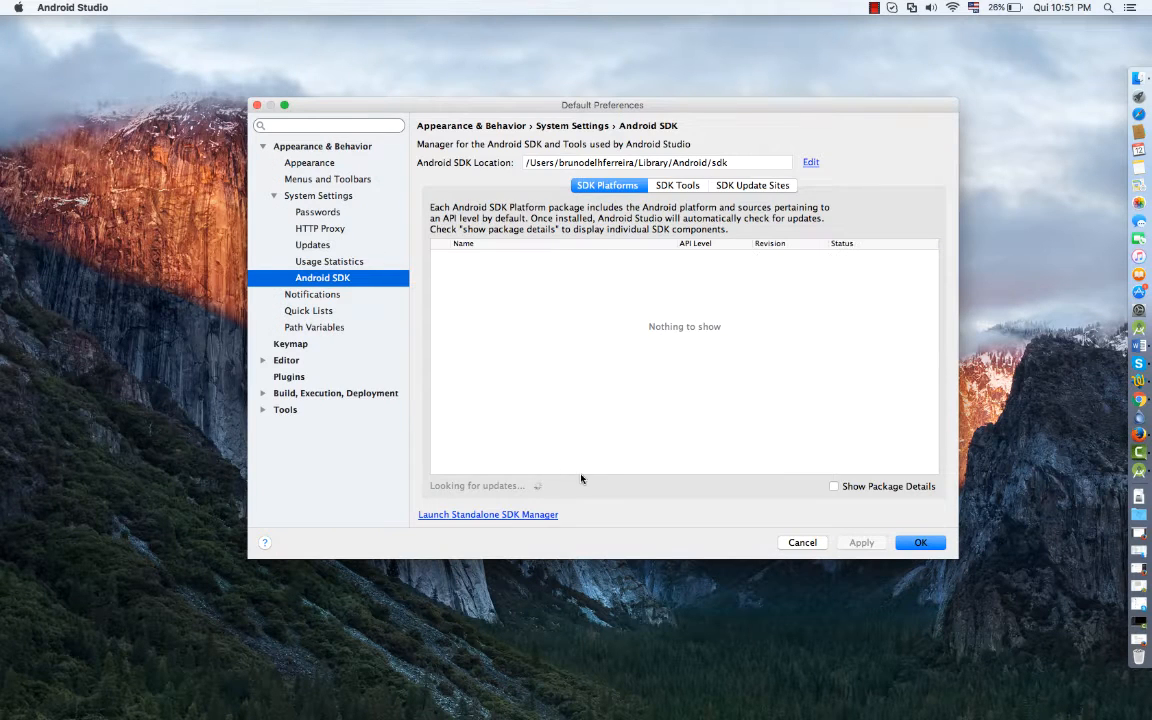
left_click(510, 515)
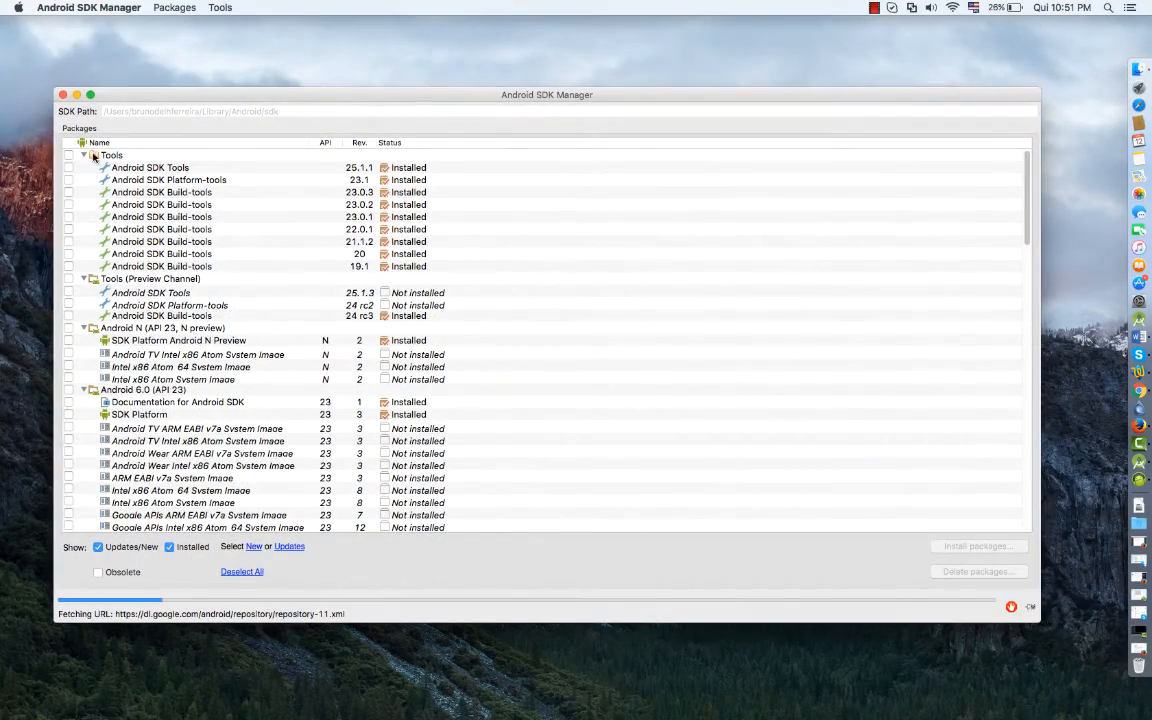
Mark the Tools and Tools (Preview Channel) package groups and clear both groups again.
left_click(68, 155)
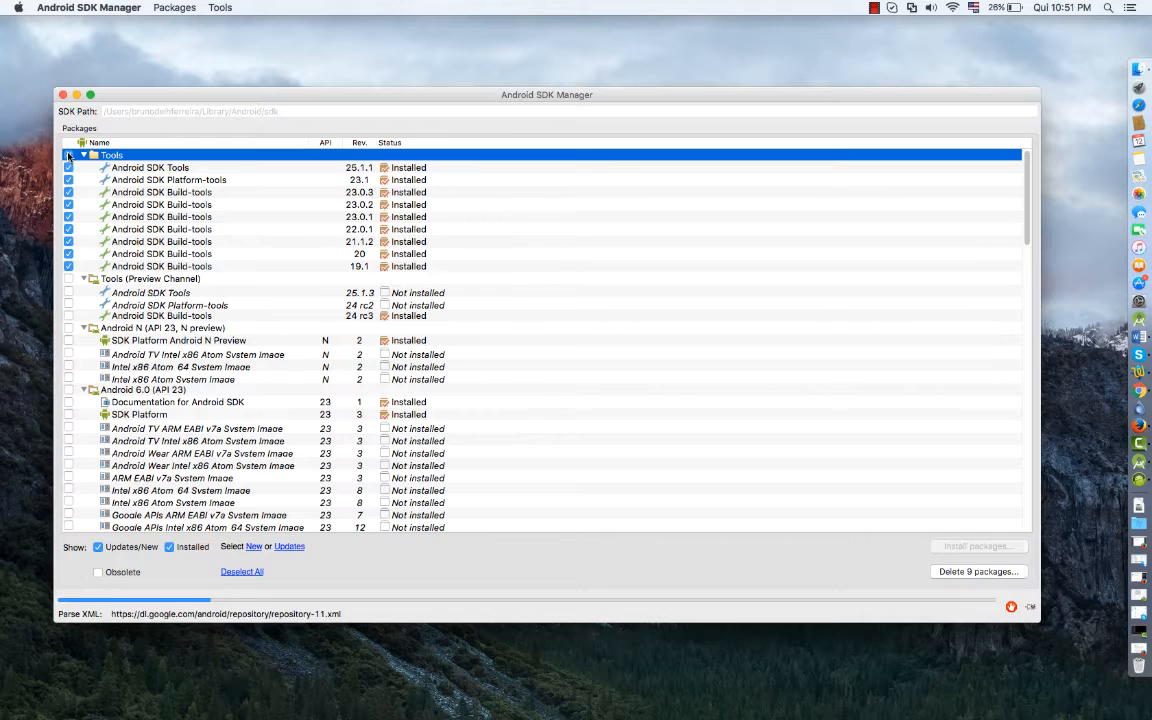
left_click(69, 279)
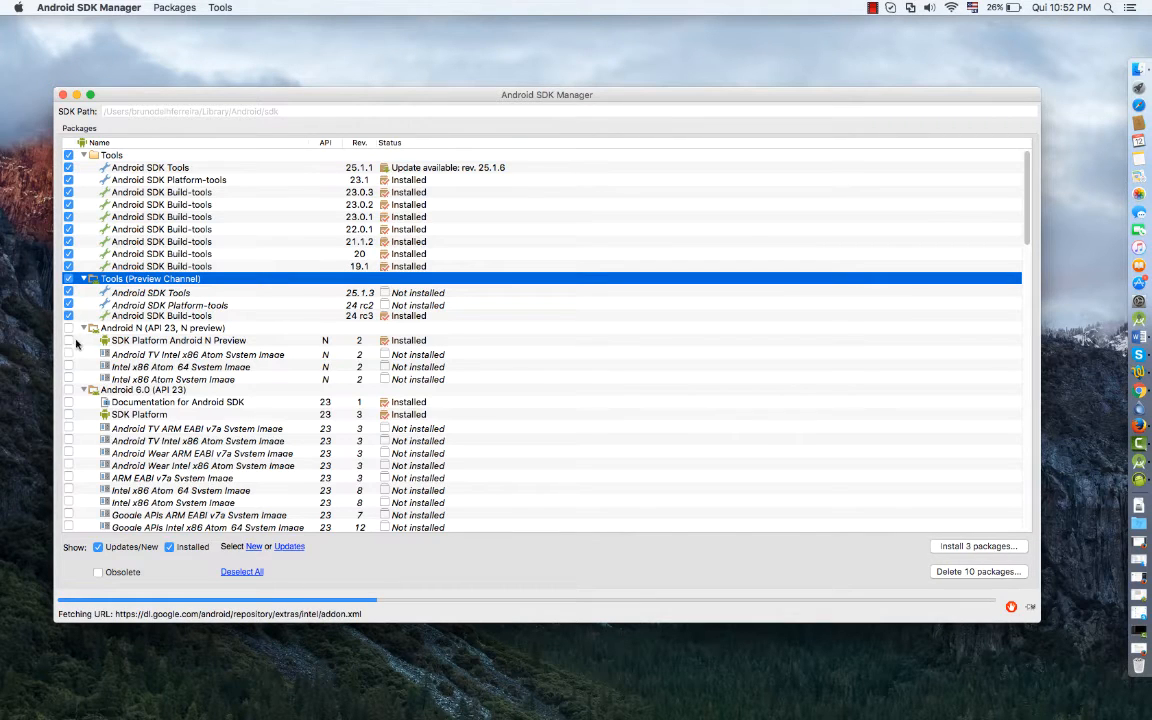
left_click(68, 279)
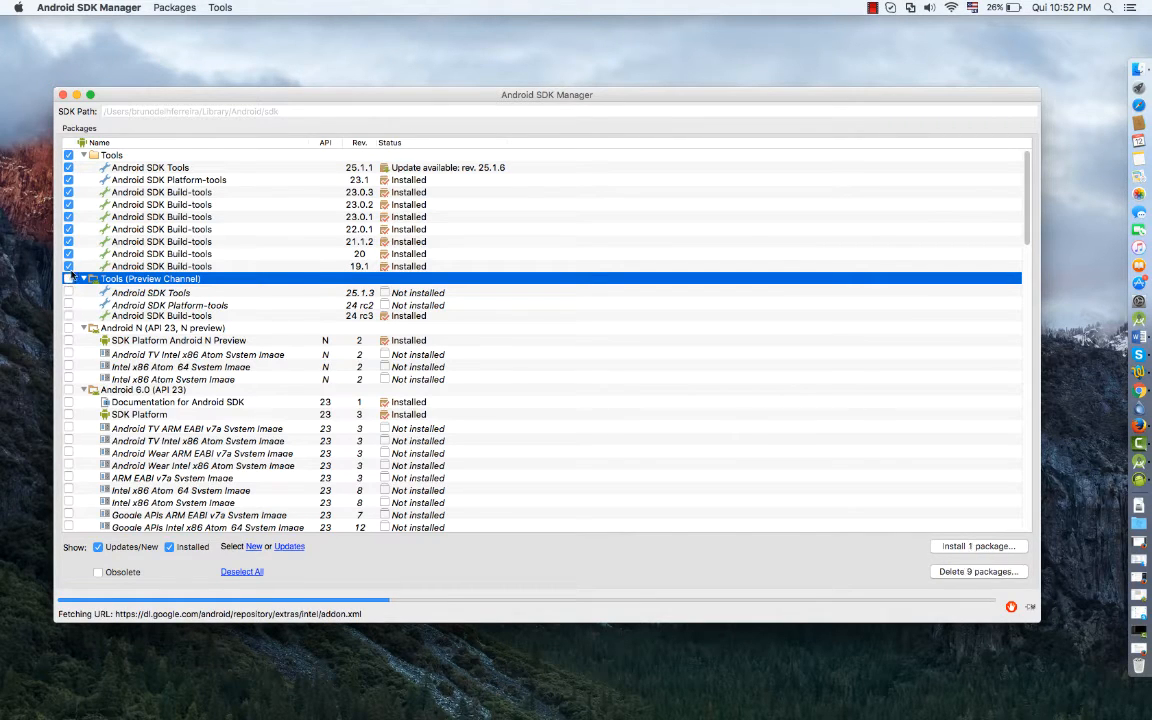
left_click(68, 155)
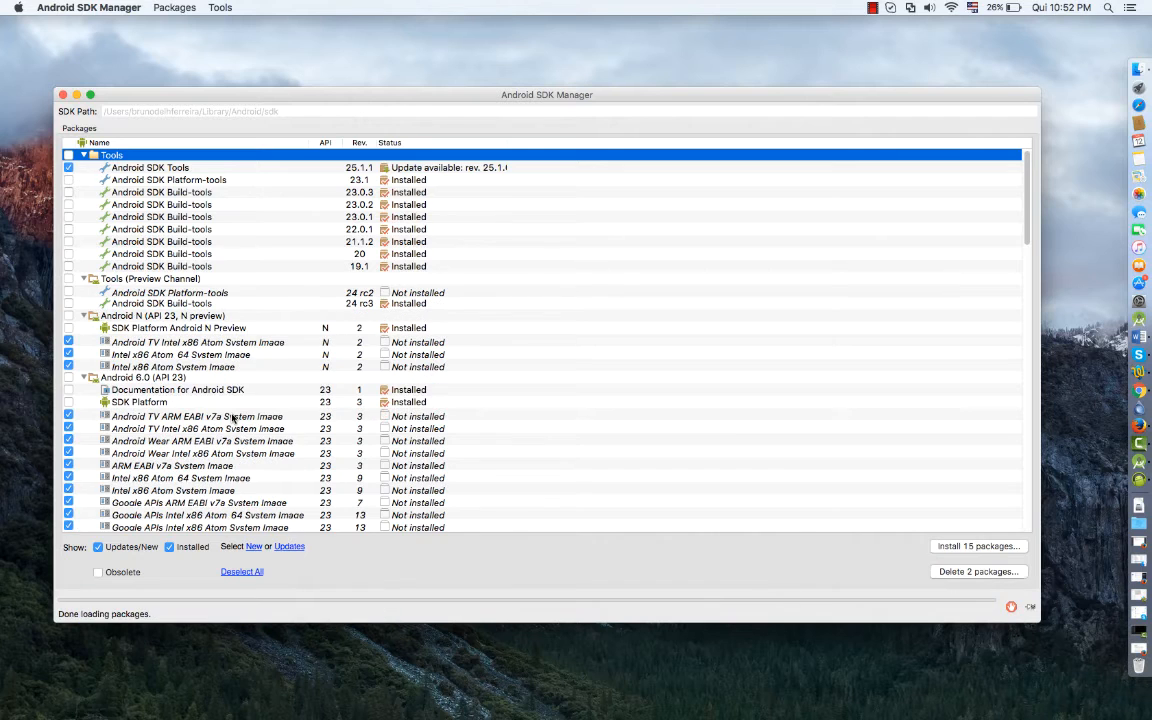
Deselect the Android SDK Tools update, the three Android N system images and all Android 6.0 (API 23) packages.
left_click(68, 156)
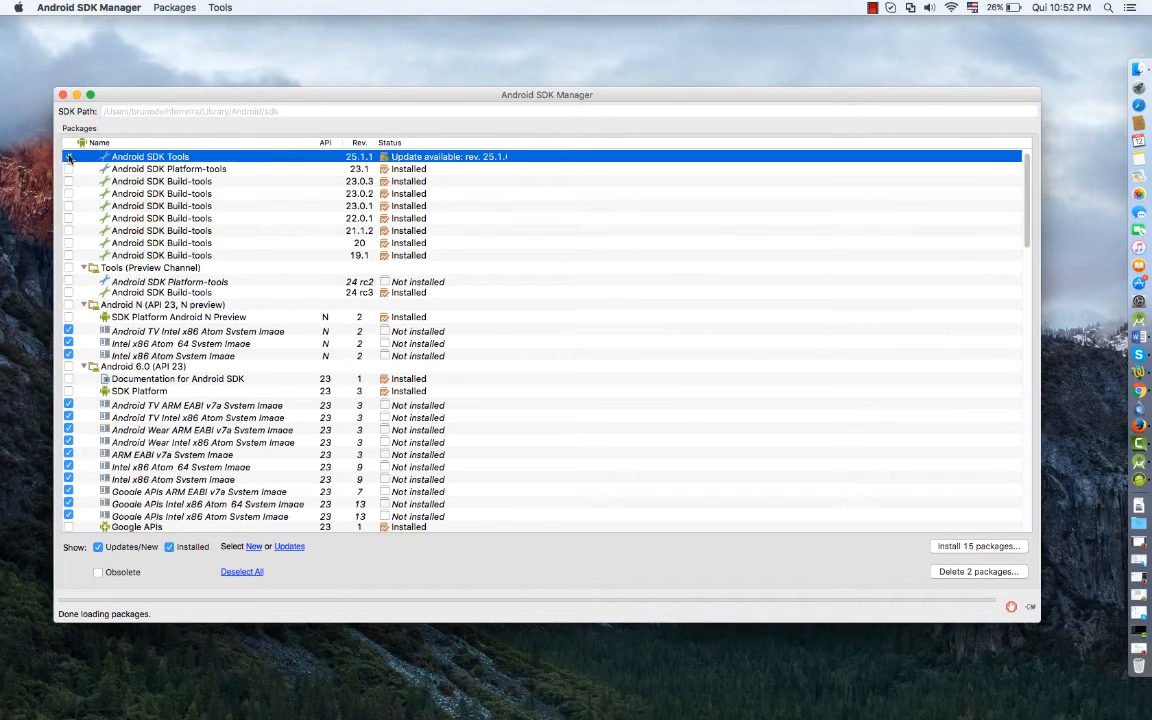
scroll(83, 203, "down", 5)
left_click(68, 200)
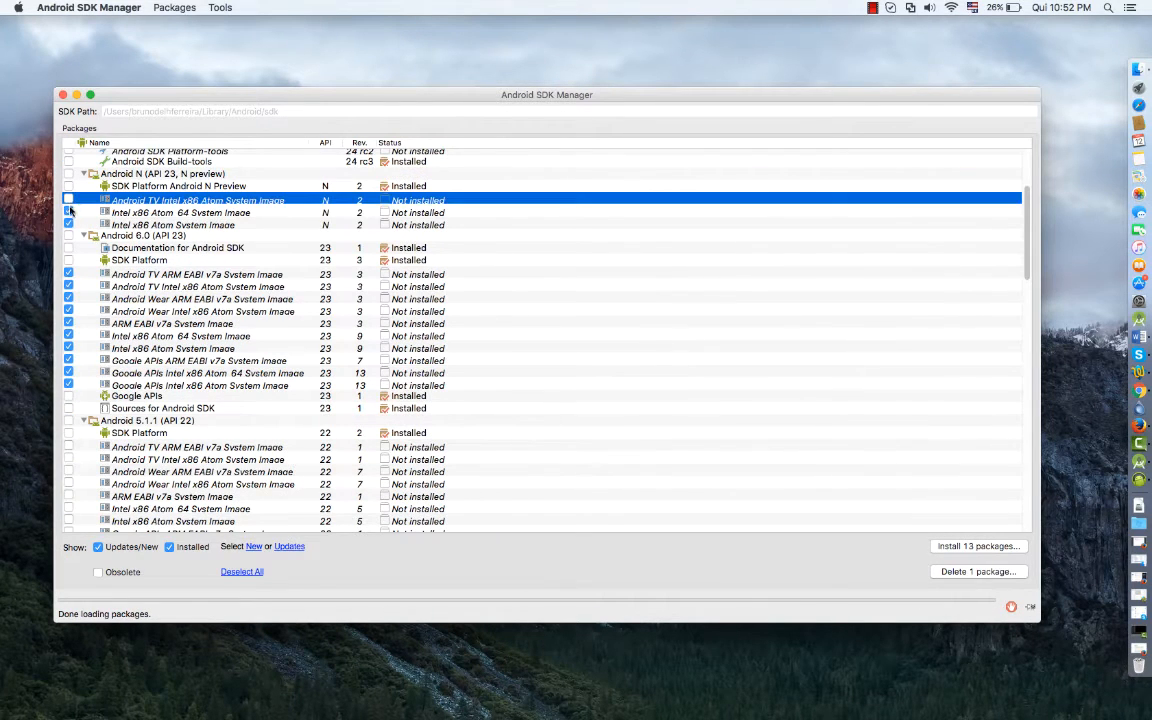
left_click(68, 212)
left_click(68, 234)
left_click(68, 224)
left_click(68, 234)
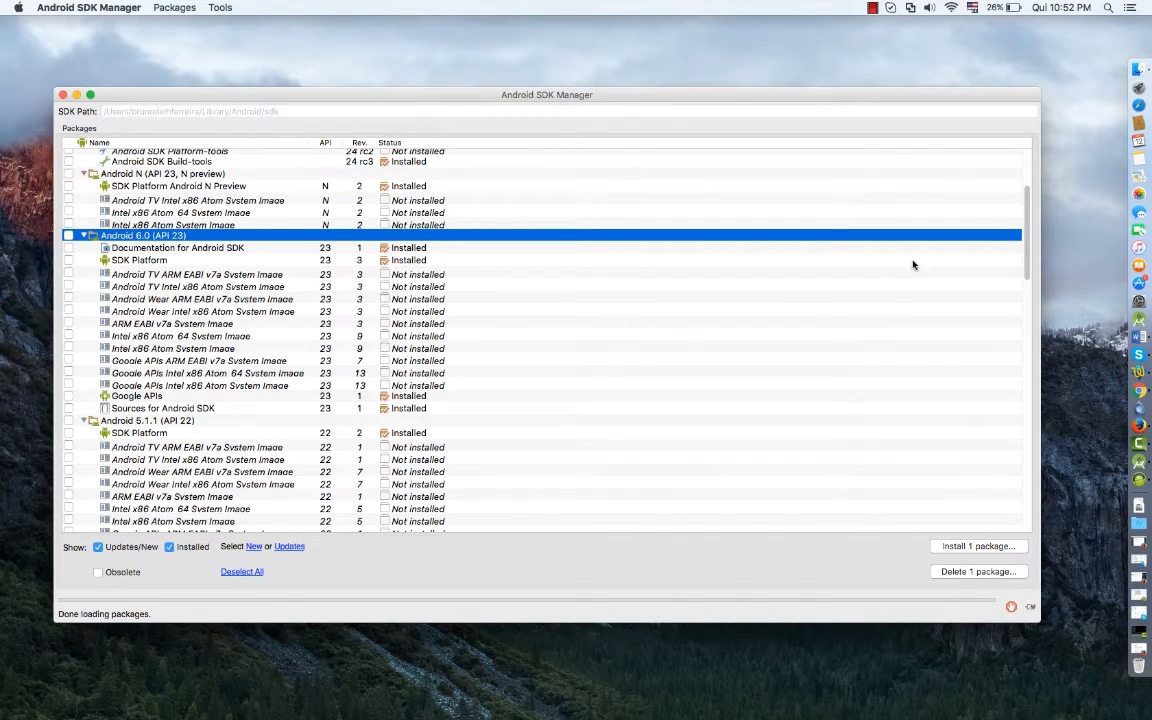
Examine the SDK Platform, Google APIs and Sources for Android SDK entries of Android 5.1.1 (API 22), and the older Android versions.
scroll(1028, 190, "up", 5)
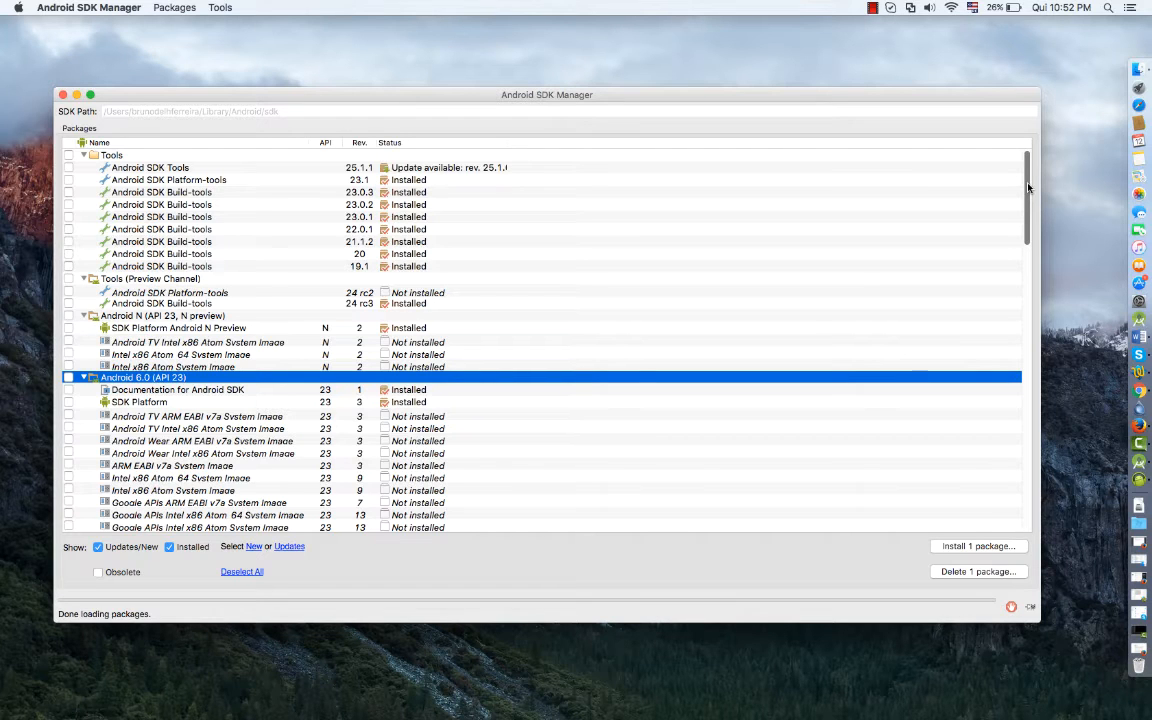
scroll(1027, 187, "down", 7)
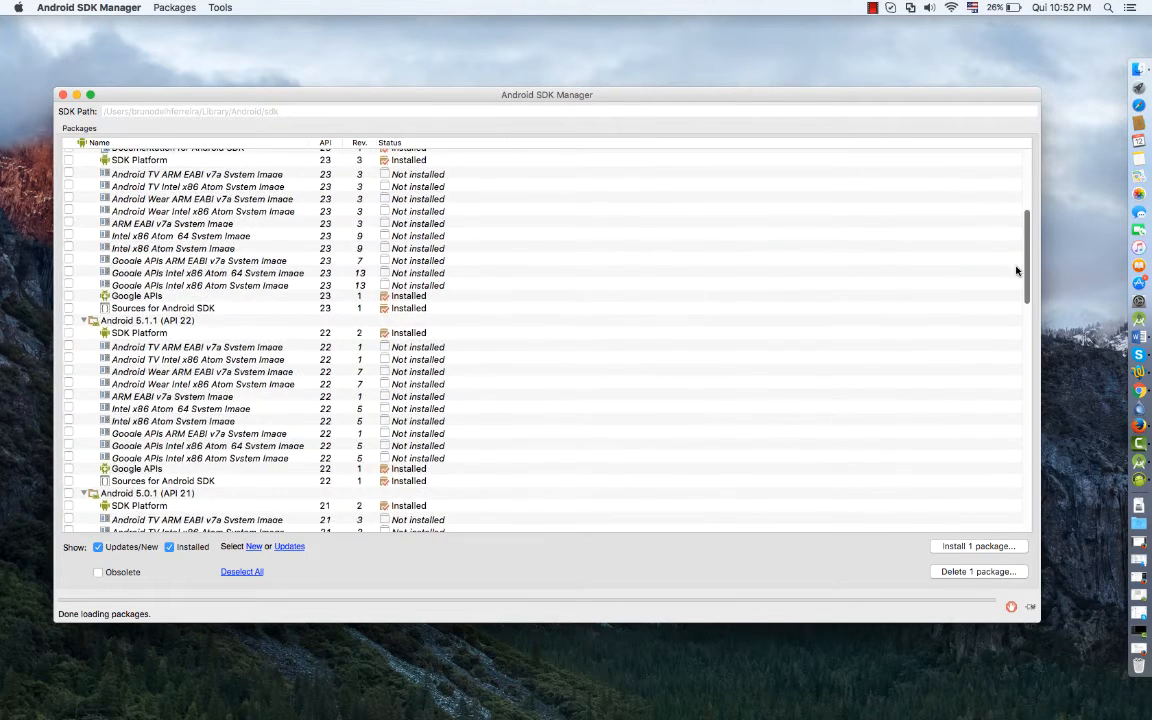
left_click(120, 332)
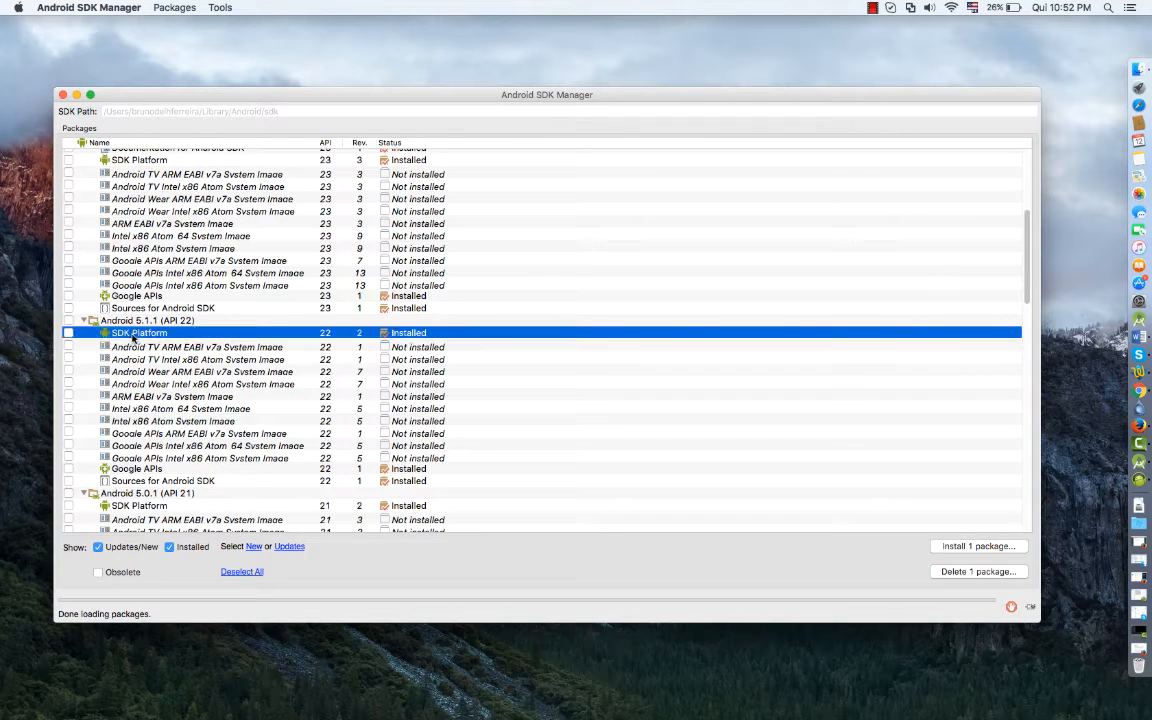
left_click(158, 469)
left_click(222, 481)
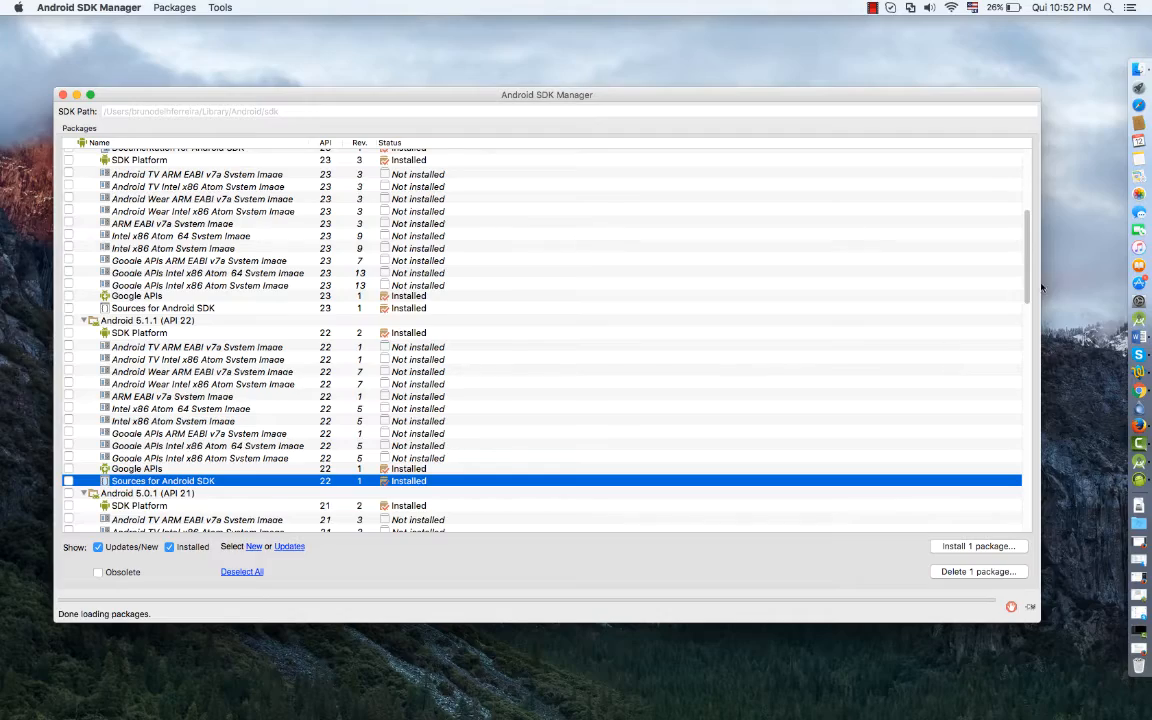
scroll(1025, 376, "down", 8)
scroll(1028, 430, "down", 8)
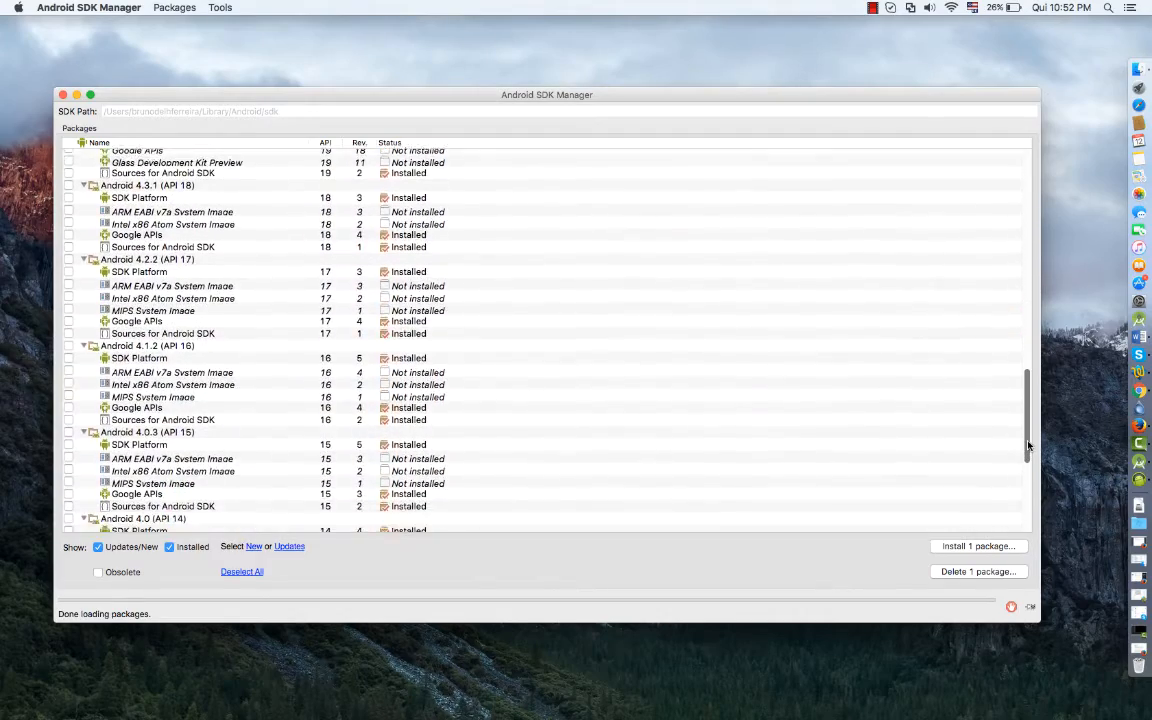
scroll(1029, 432, "up", 6)
left_click_drag(1033, 387, 1011, 485)
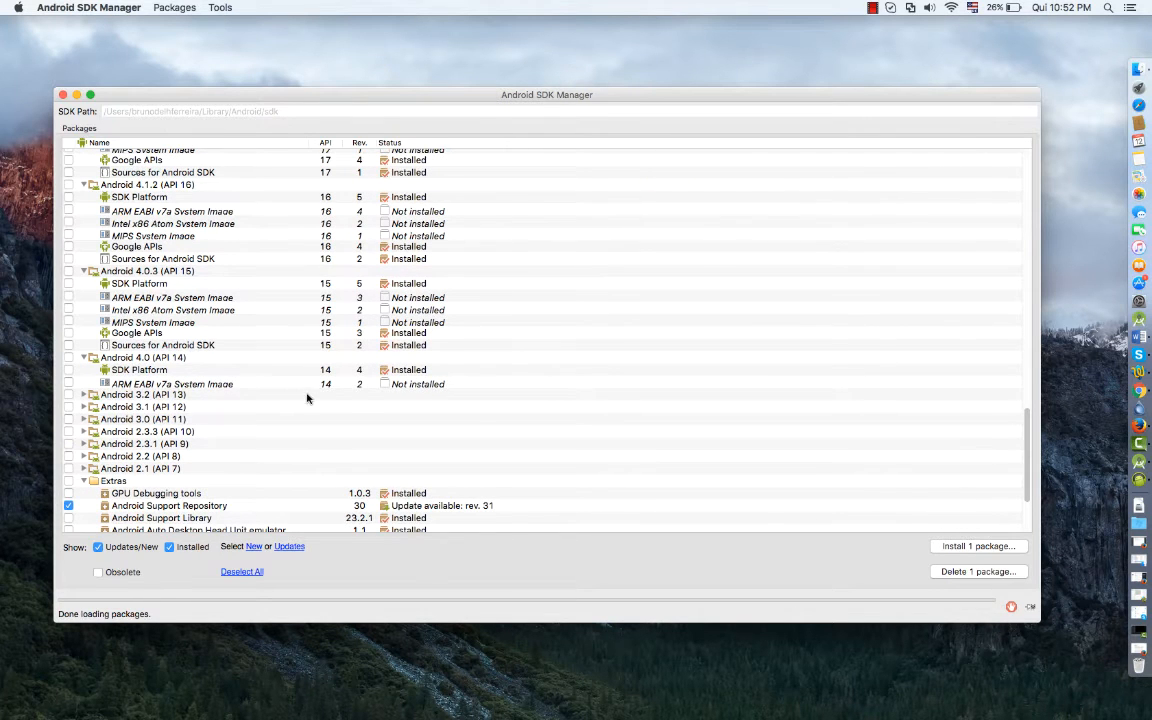
Deselect every package in the Extras group, including the Android Support Repository update.
scroll(305, 396, "up", 3)
scroll(311, 400, "down", 6)
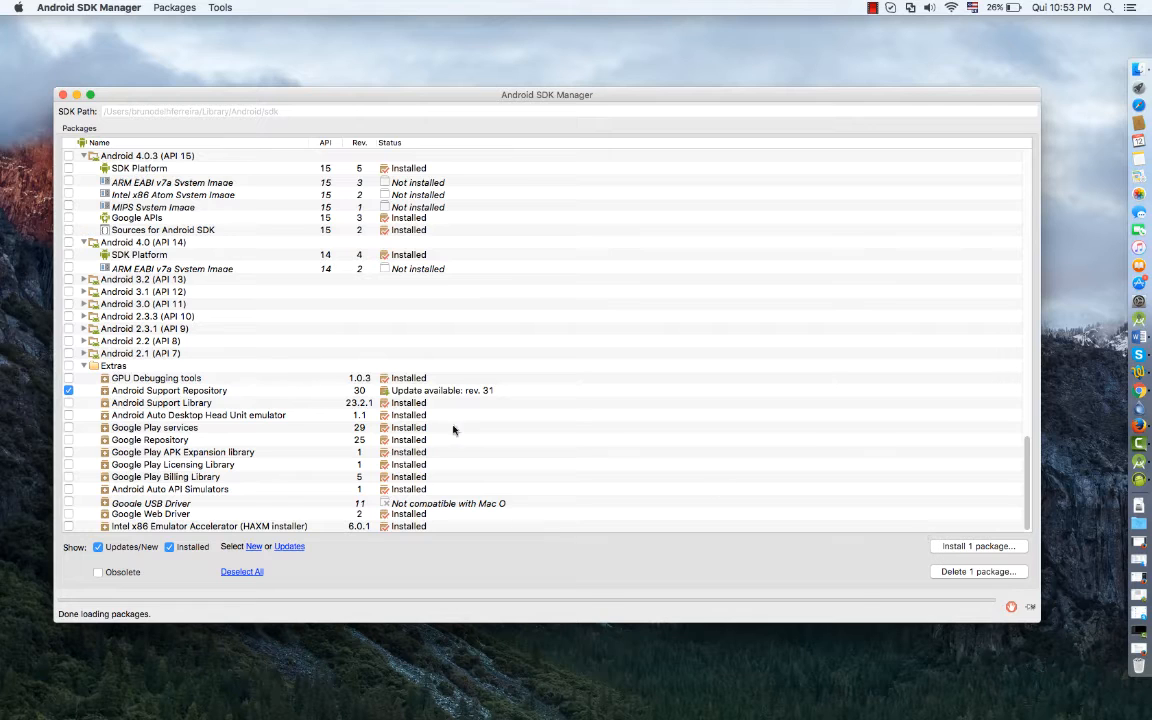
left_click(68, 367)
left_click(68, 367)
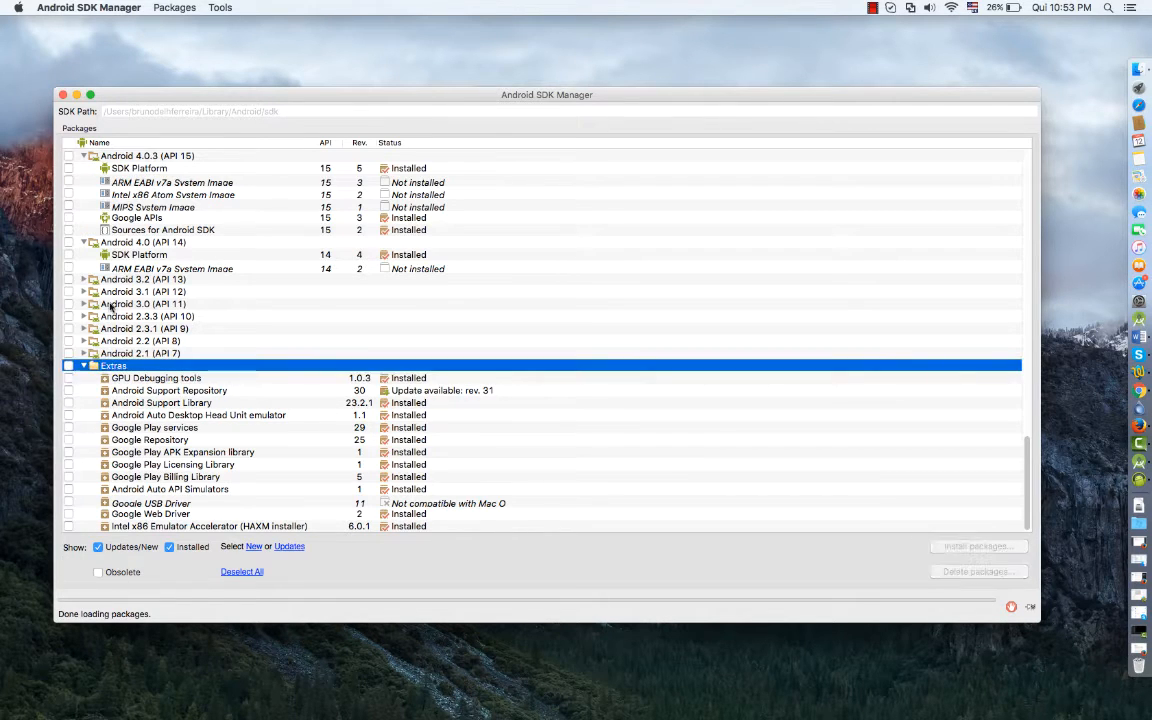
Mark the Google APIs ARM EABI v7a System Image under Android 6.0 (API 23) and clear its selection again.
scroll(255, 330, "up", 5)
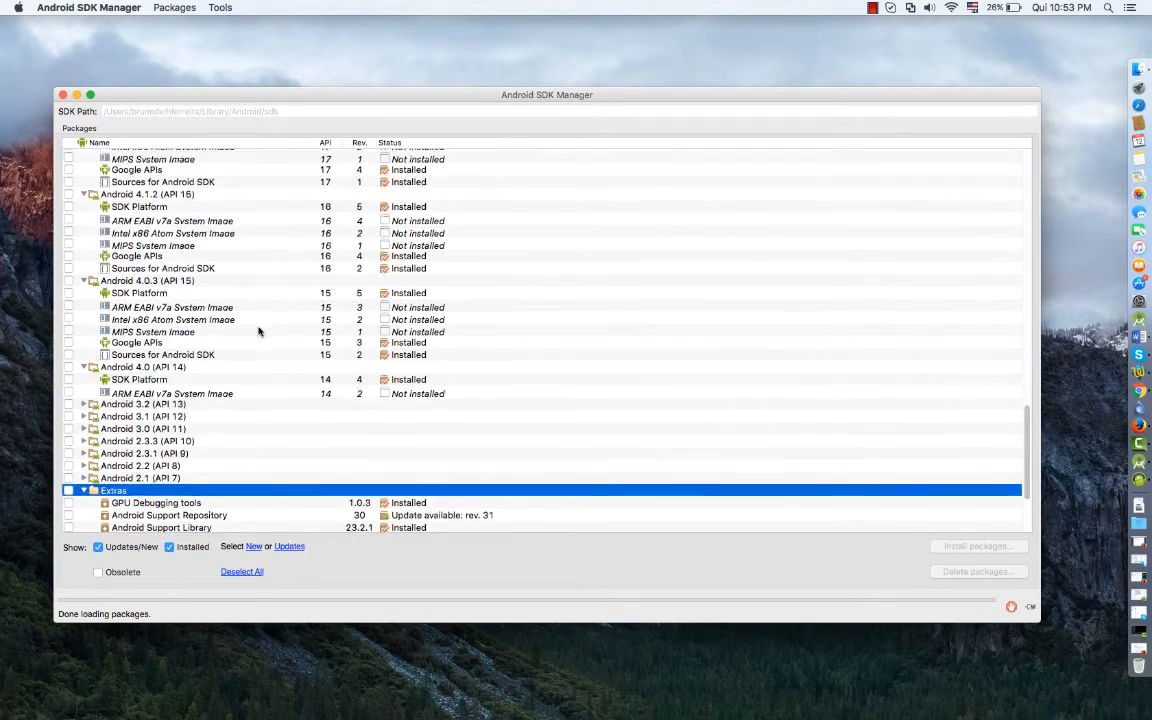
scroll(263, 341, "up", 10)
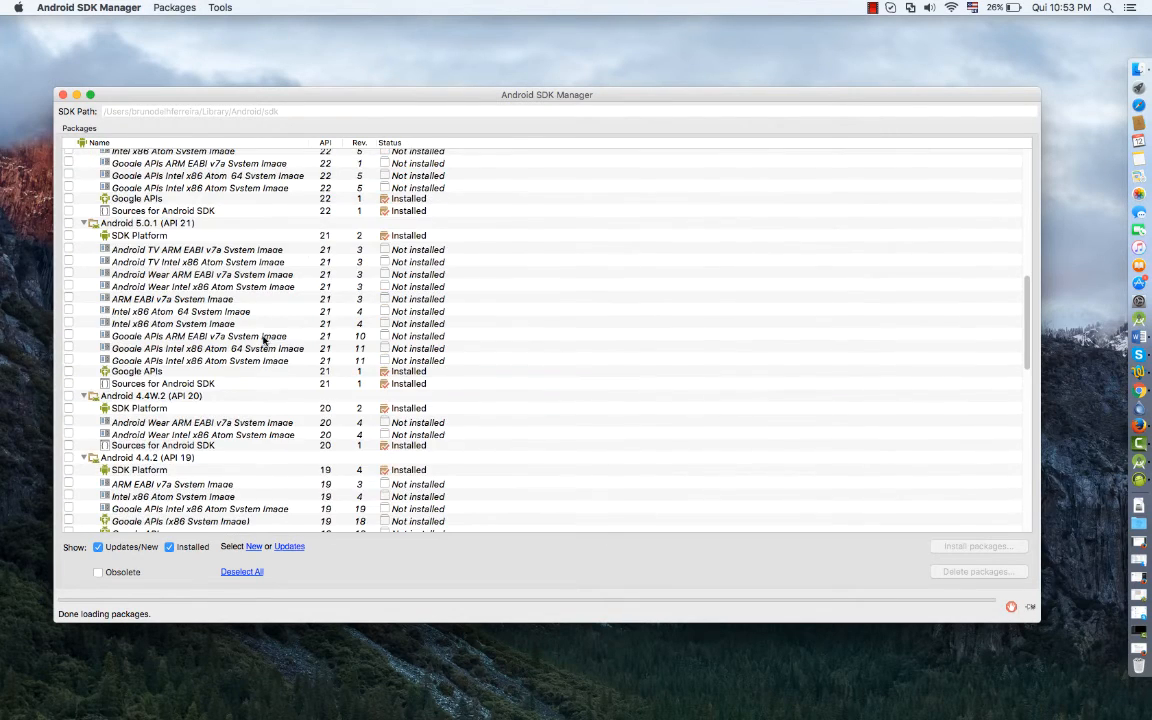
scroll(230, 335, "up", 5)
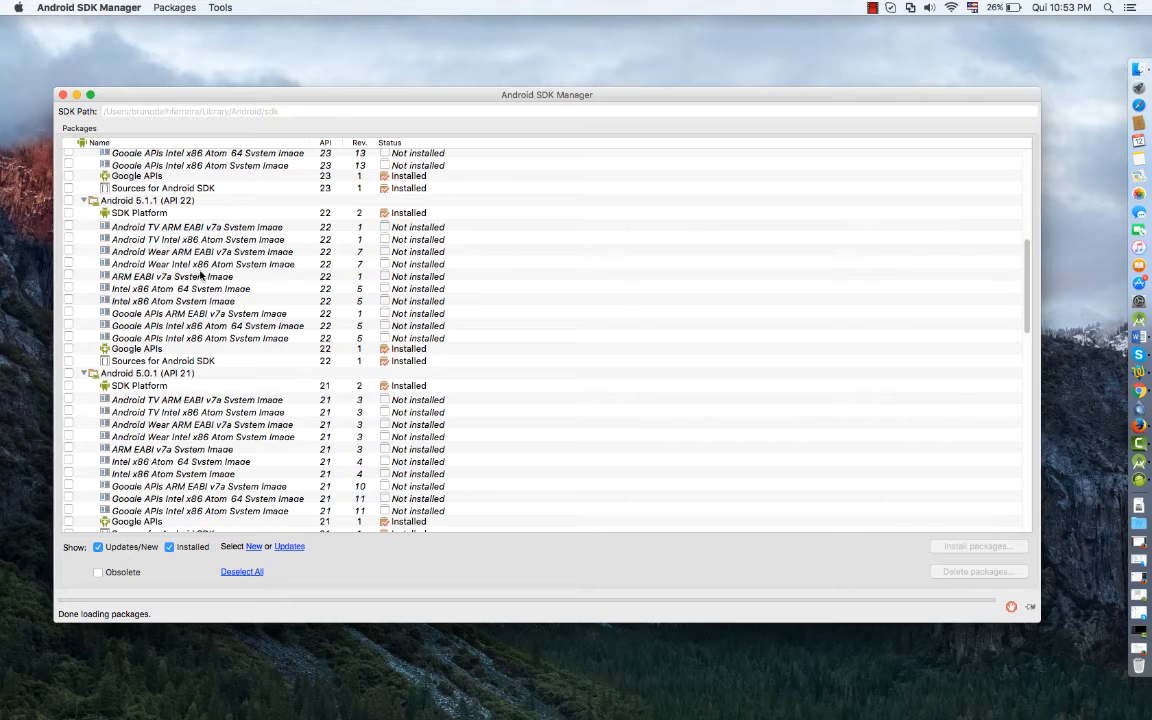
scroll(205, 282, "up", 3)
left_click(122, 224)
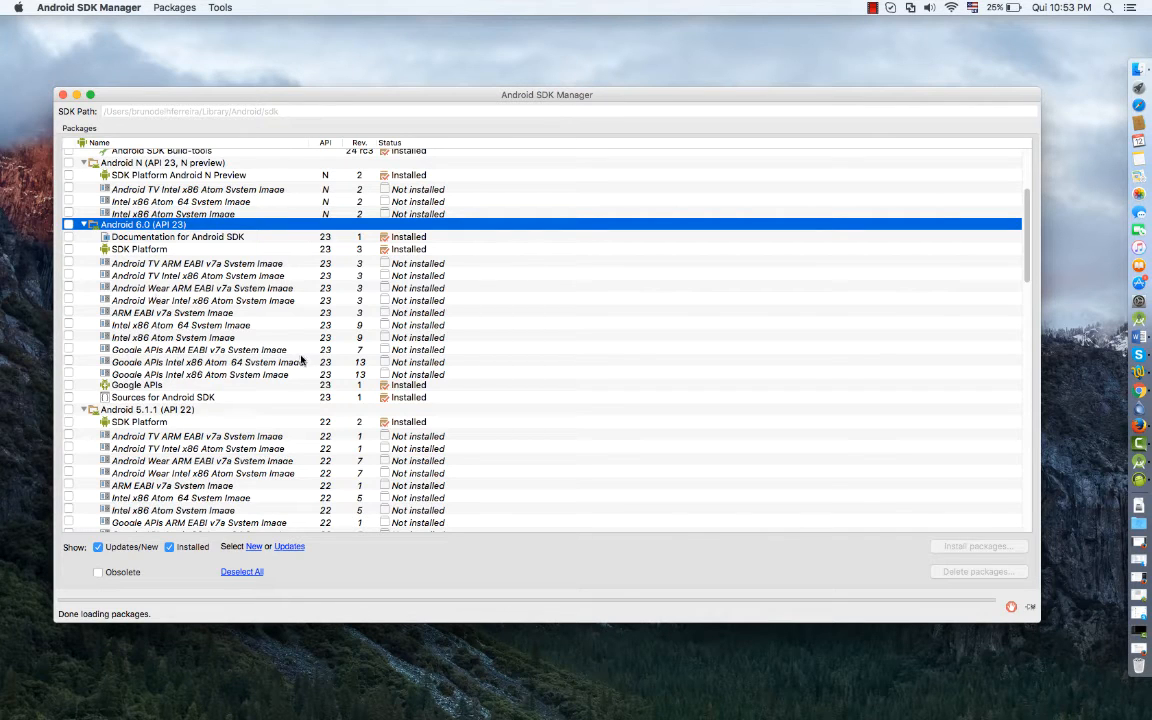
left_click(69, 350)
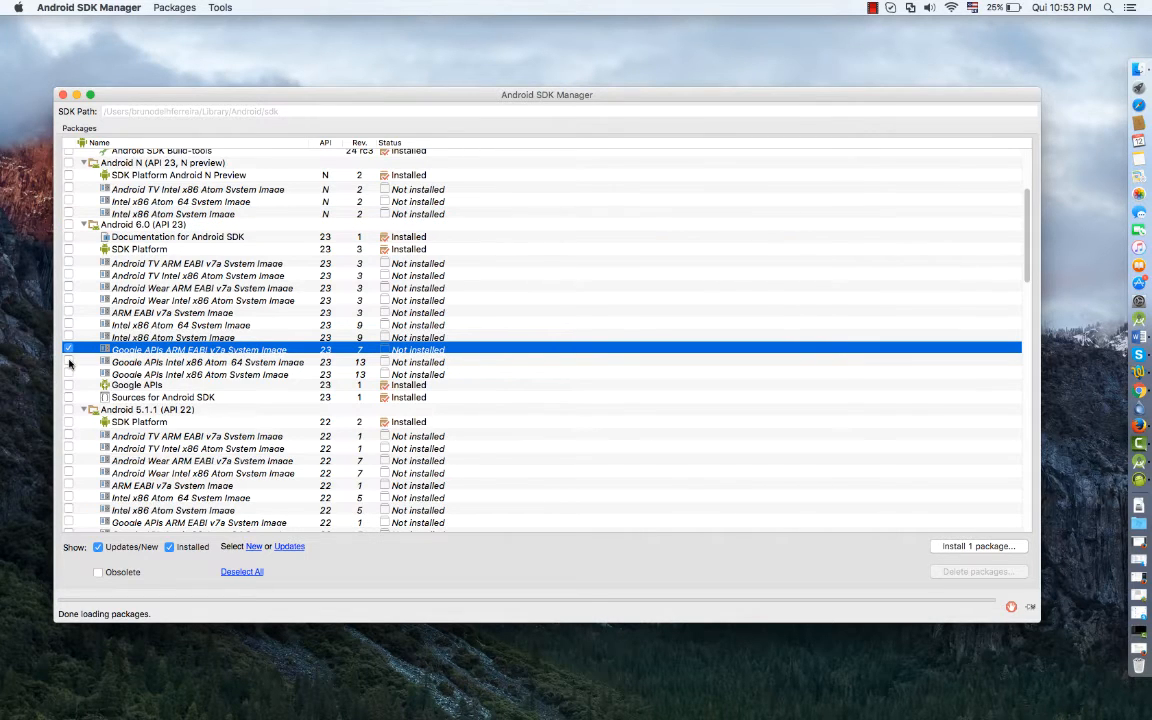
left_click(68, 349)
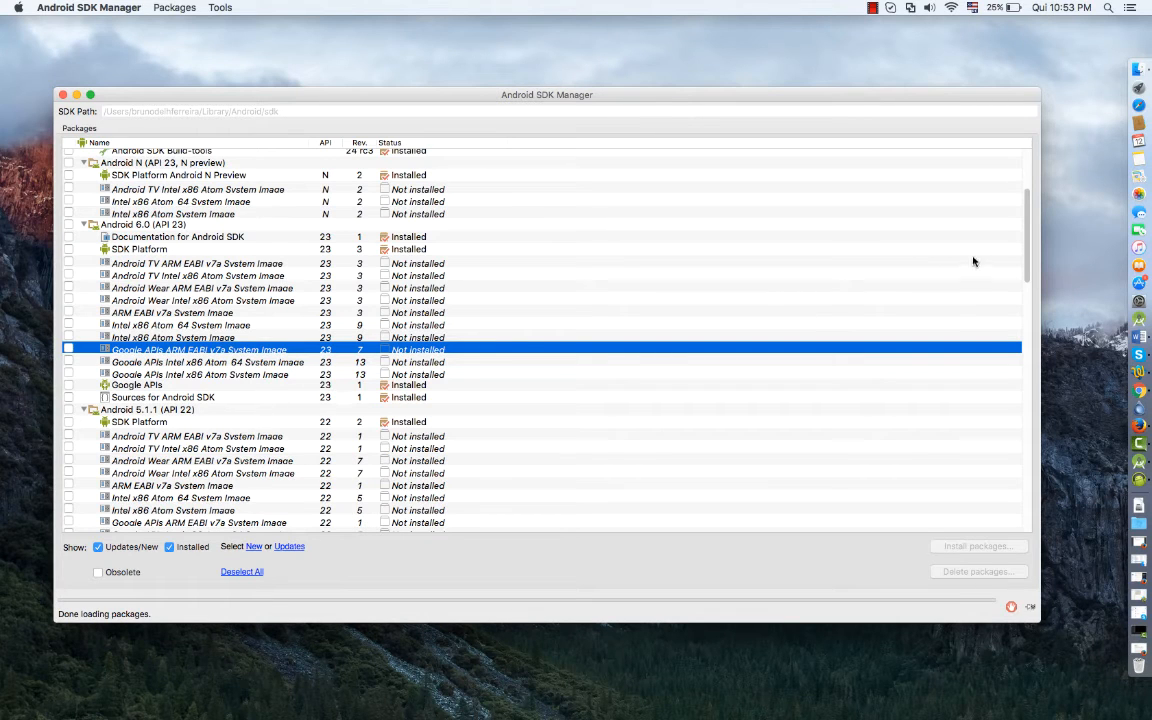
Review the whole package list from Tools through the Android 6.0 and older API levels down to Extras.
left_click_drag(1029, 246, 1024, 191)
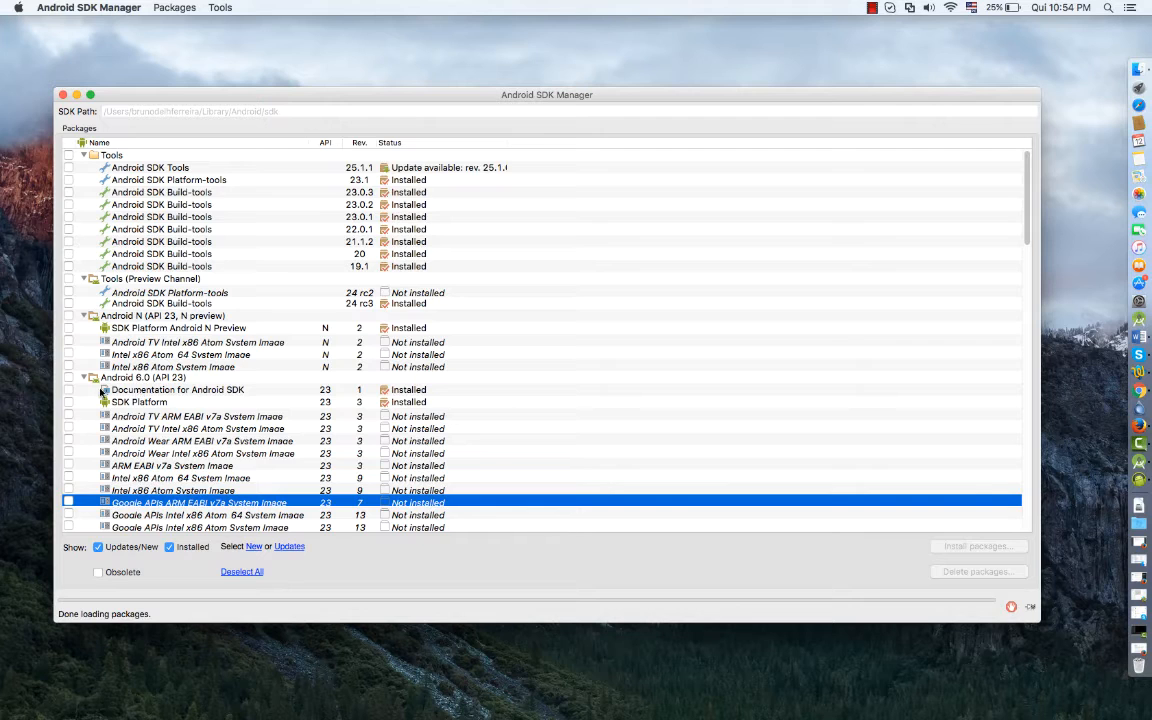
scroll(226, 400, "down", 5)
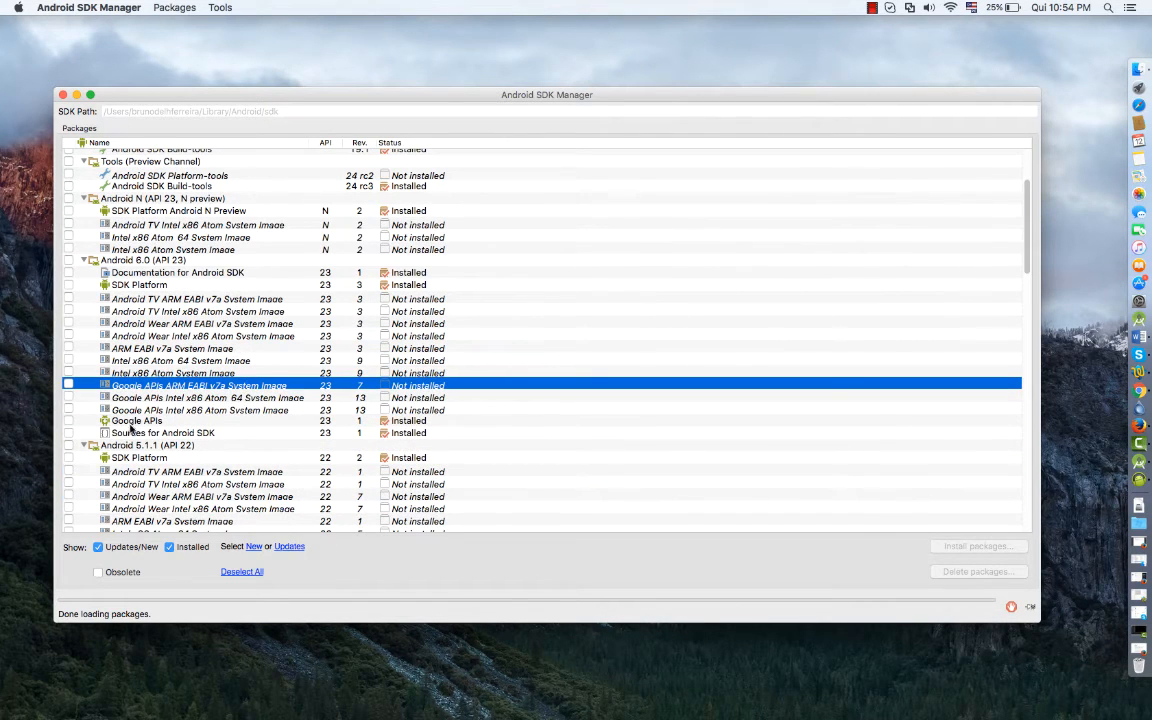
key("Down")
key("Down")
key("Down")
key("Down")
scroll(235, 443, "down", 20)
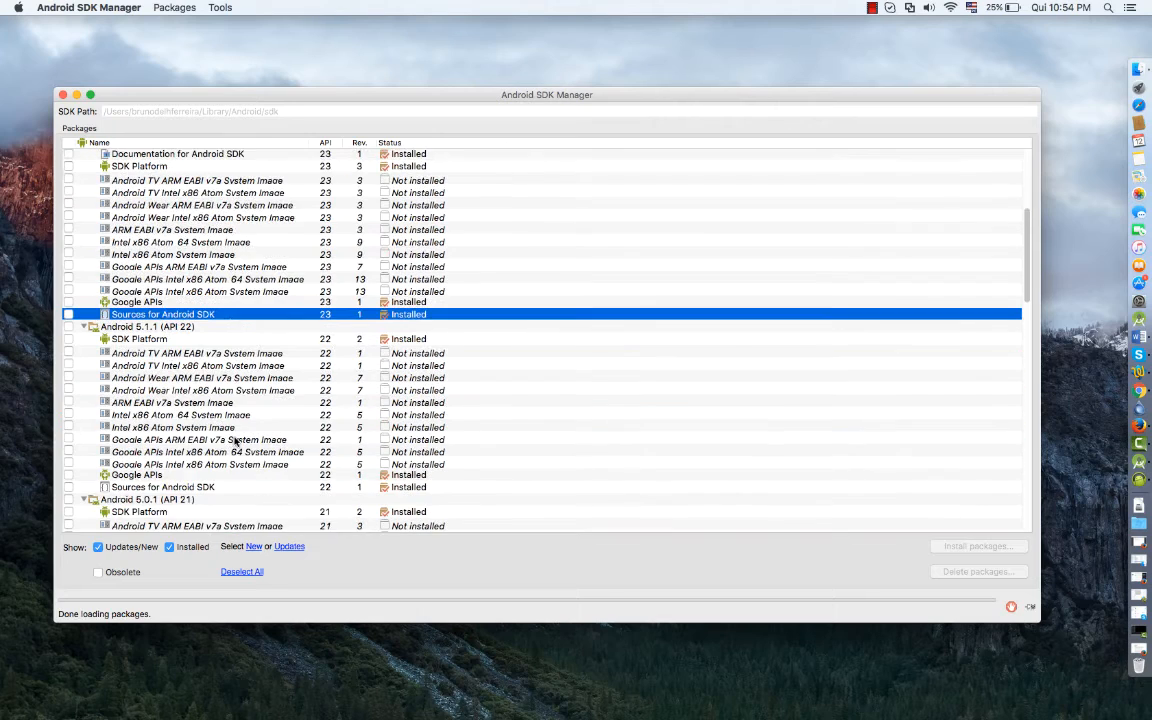
scroll(235, 441, "up", 5)
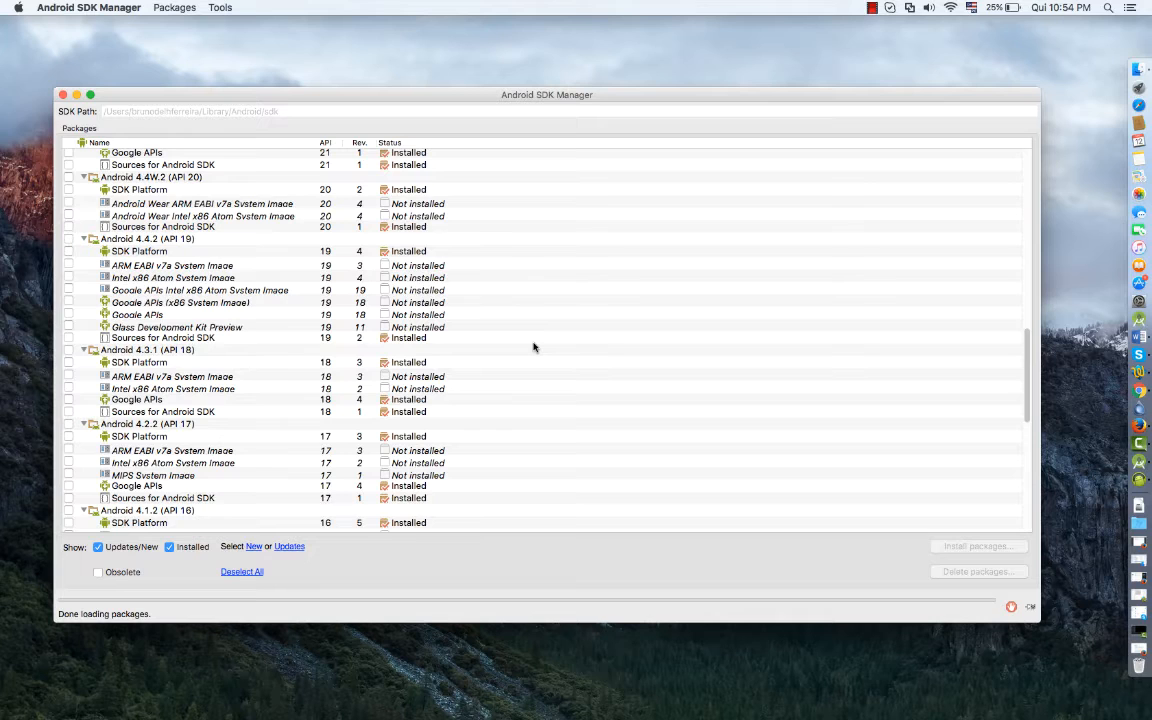
left_click_drag(1027, 380, 1035, 517)
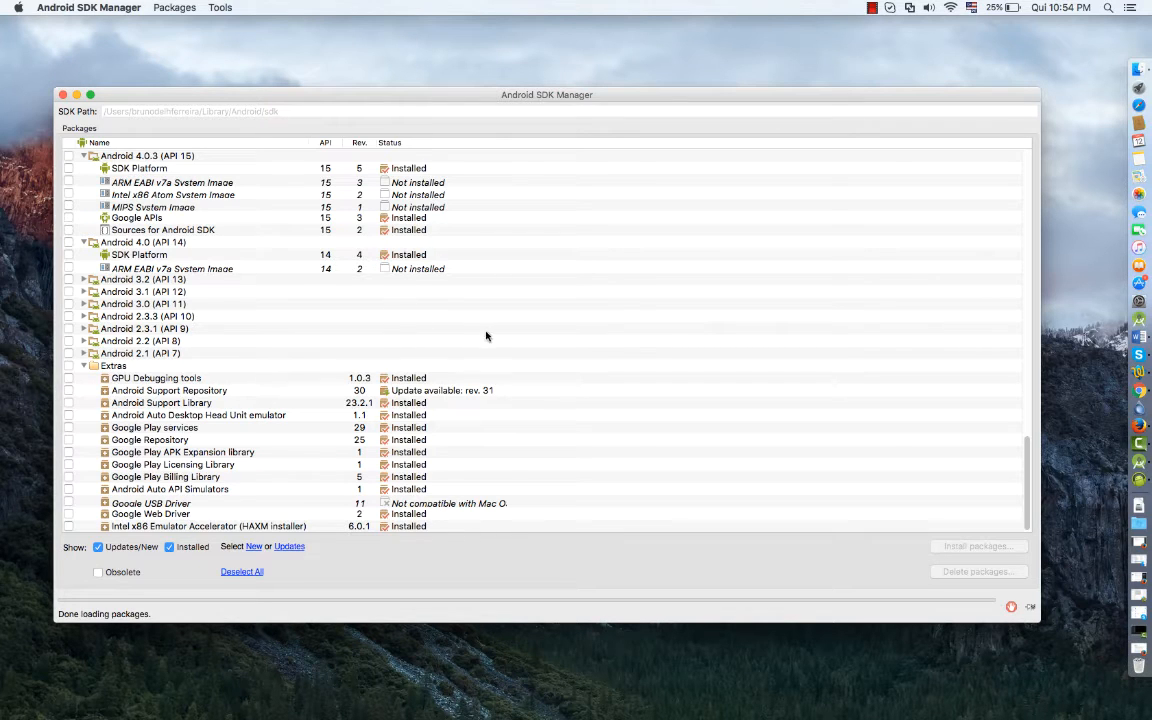
Close the standalone SDK Manager and cancel the Default Preferences to return to the welcome screen.
left_click(63, 95)
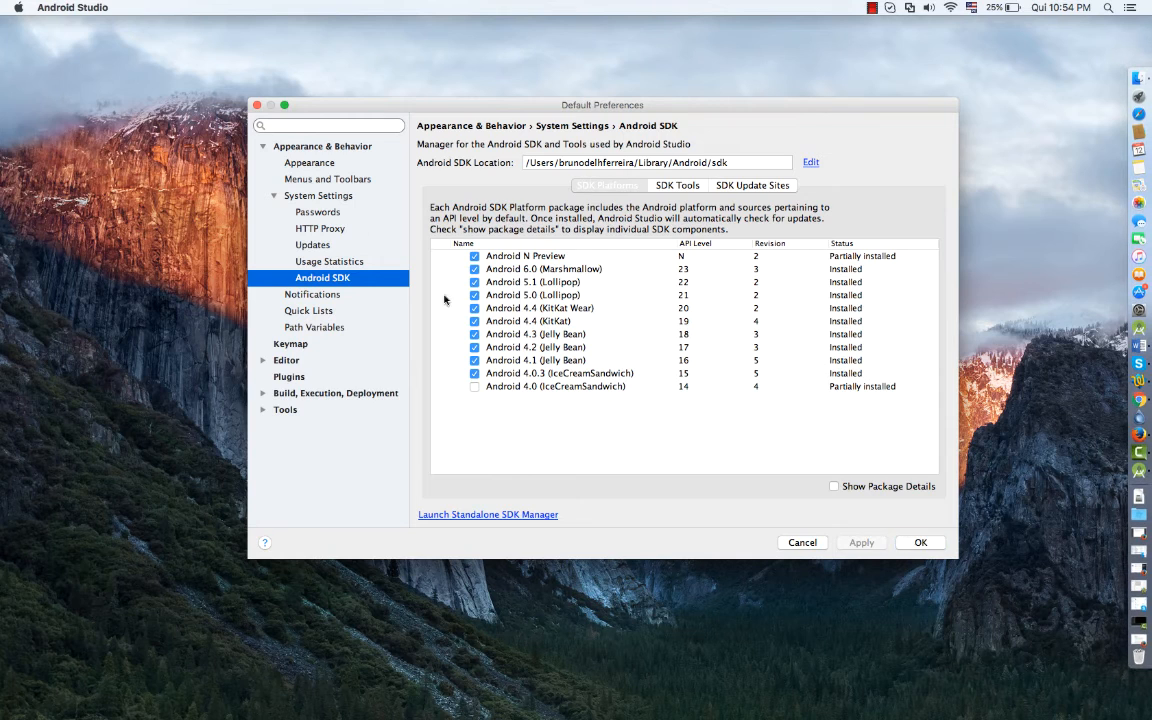
left_click(802, 543)
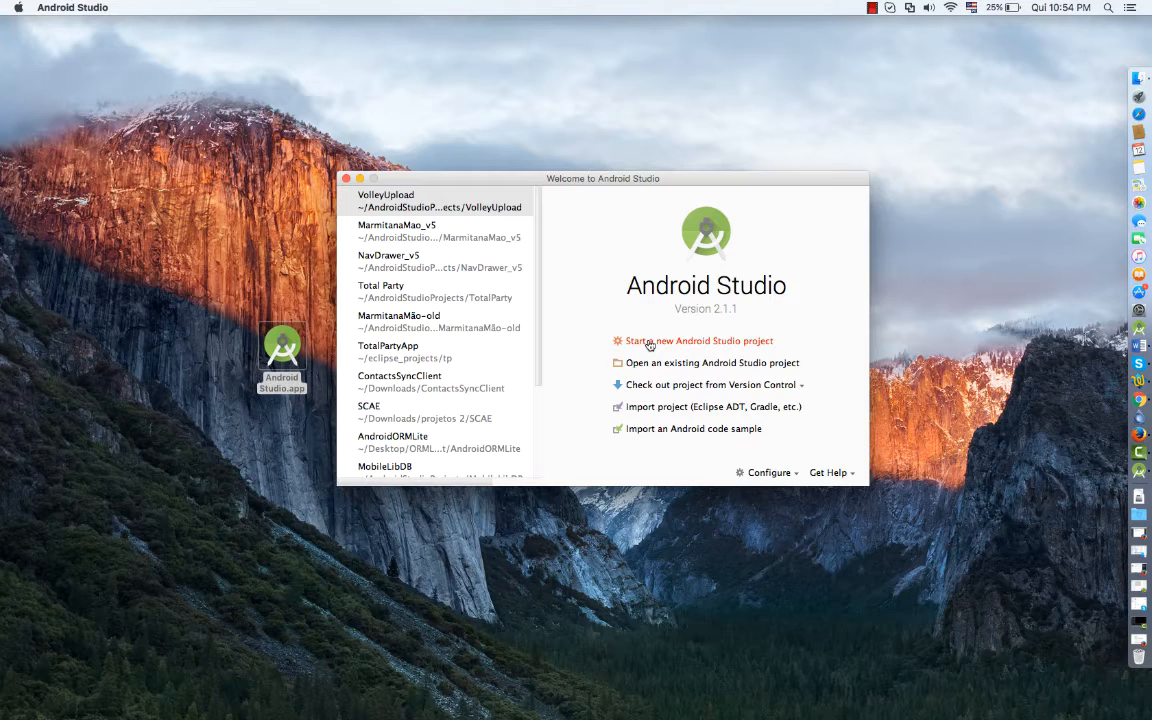
Start a new Android Studio project with the application name Teste 2.1 and continue to the target devices.
left_click(650, 344)
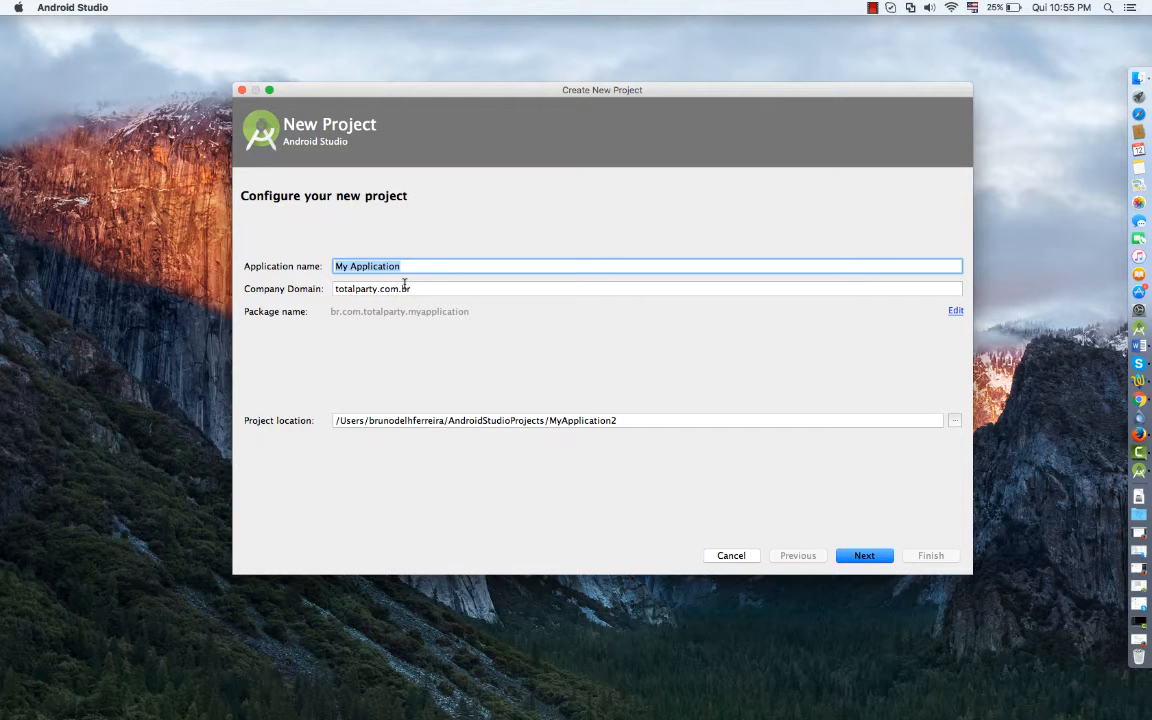
type("TEs")
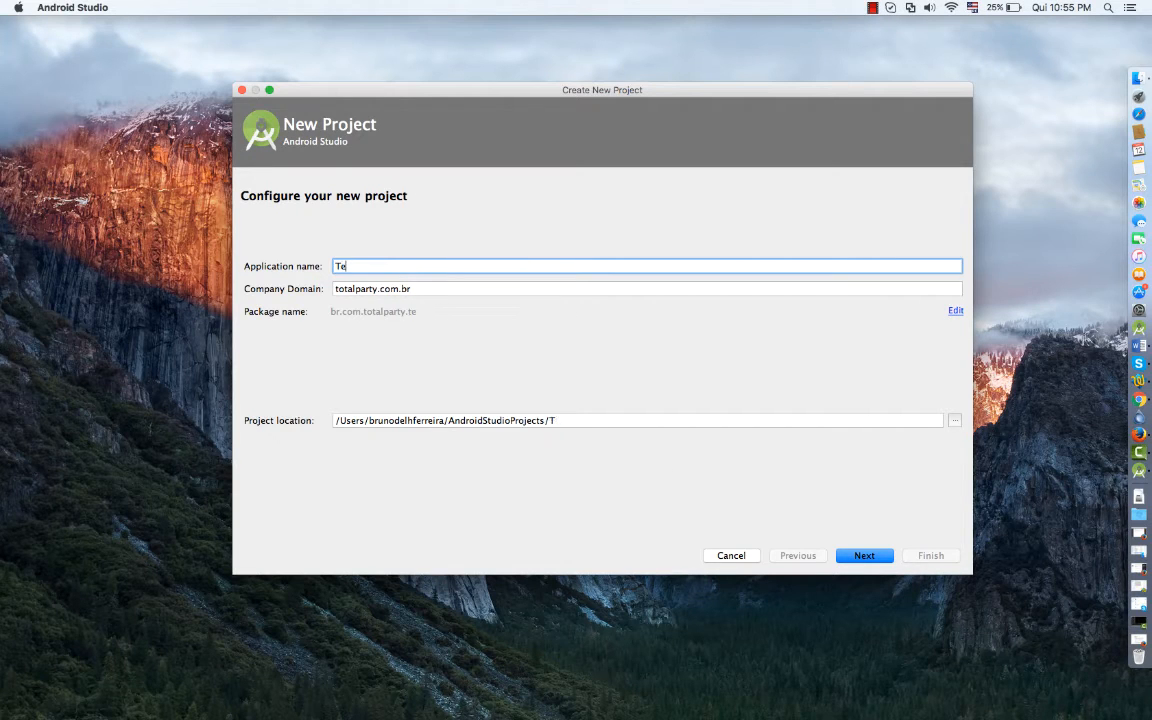
type("ste 2.1")
left_click(862, 558)
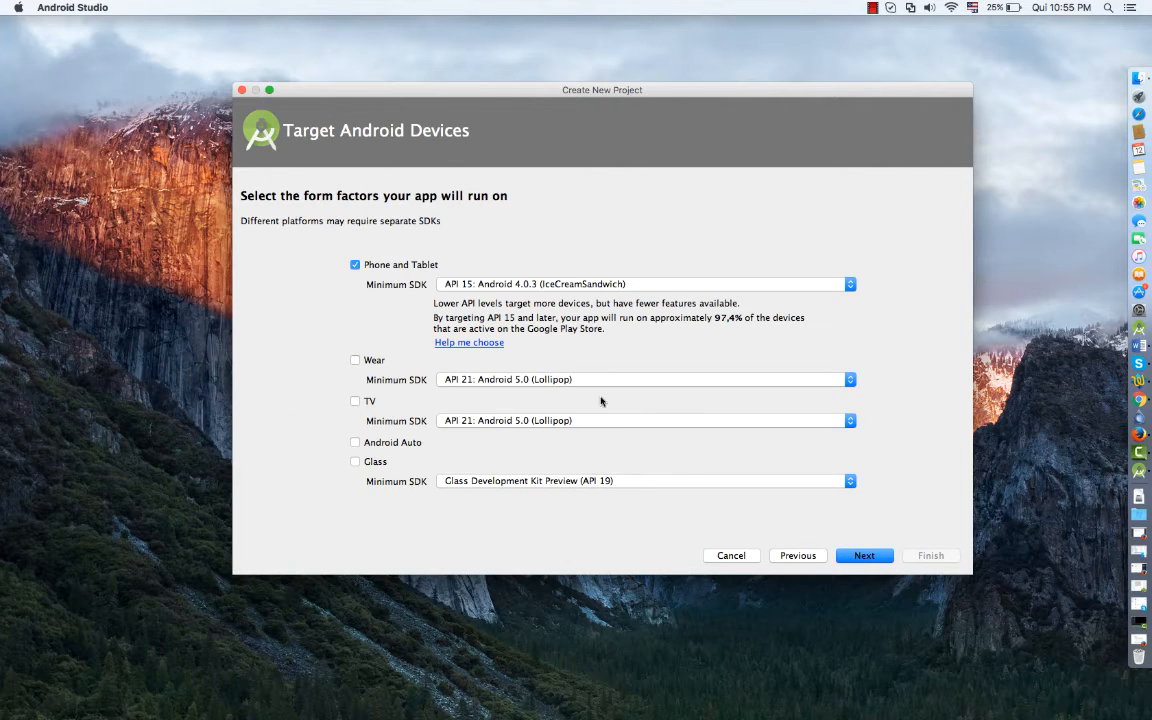
Set the Phone and Tablet minimum SDK to API 23: Android 6.0 (Marshmallow) and continue to the activity templates.
left_click(620, 285)
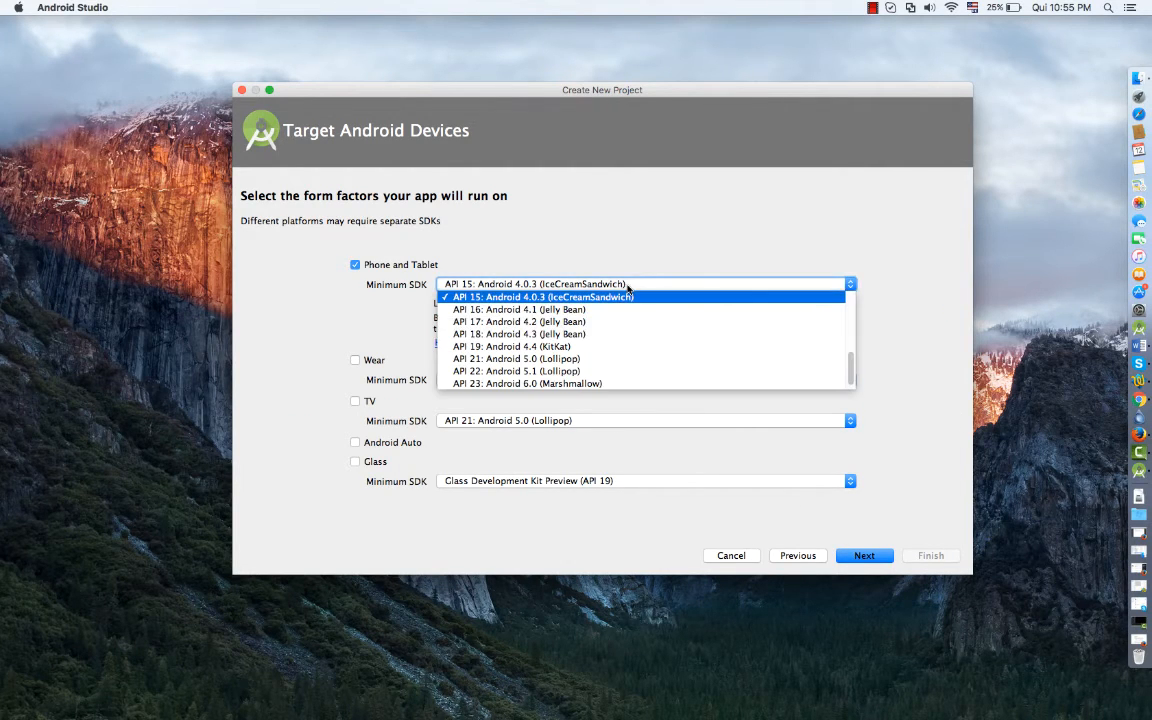
scroll(627, 321, "down", 1)
mouse_move(850, 372)
left_mouse_down()
mouse_move(847, 306)
mouse_move(840, 378)
left_mouse_up()
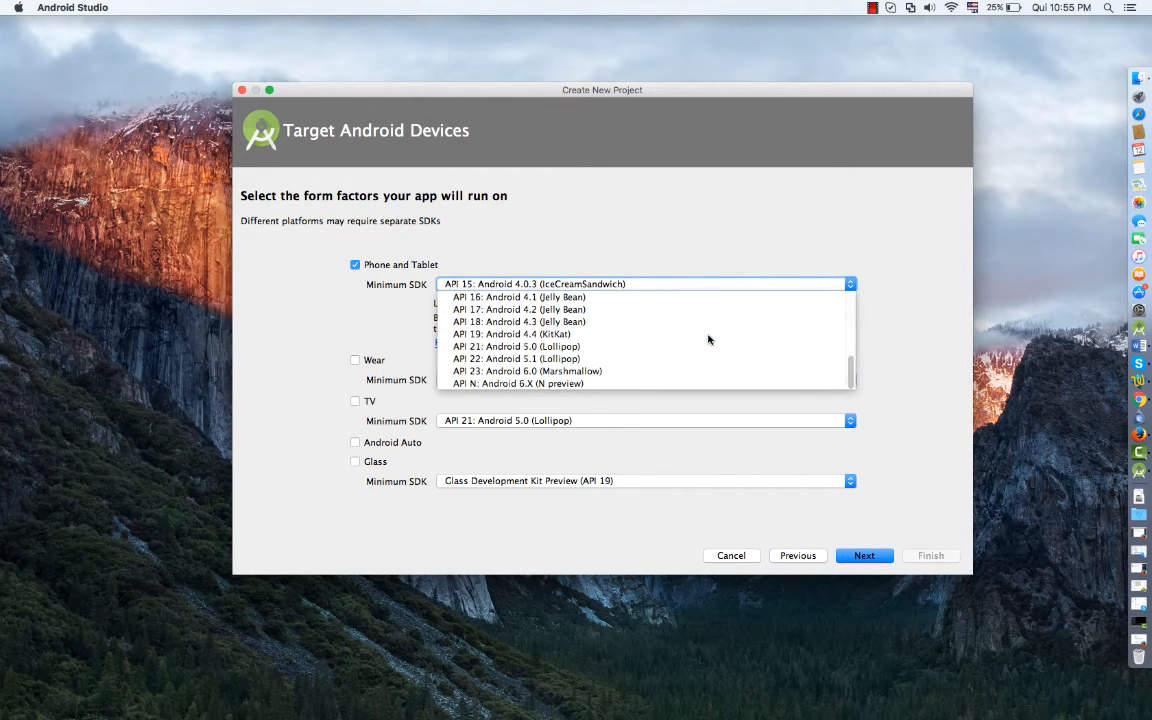
scroll(720, 339, "up", 10)
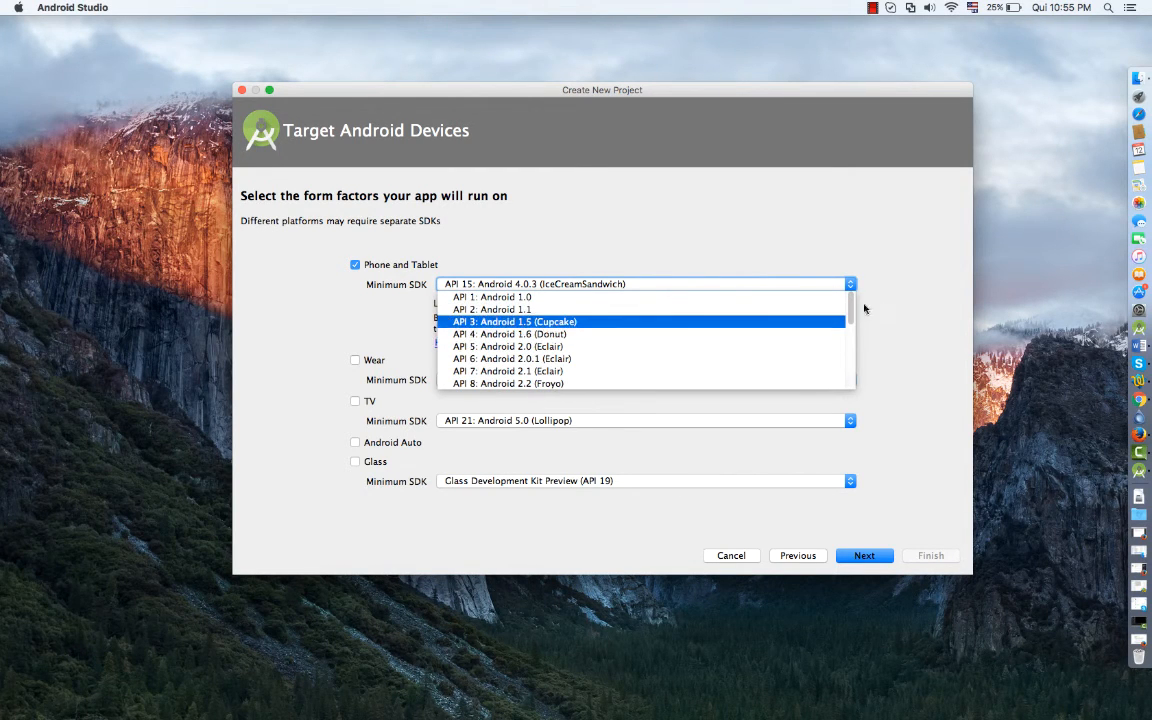
left_click_drag(851, 312, 851, 334)
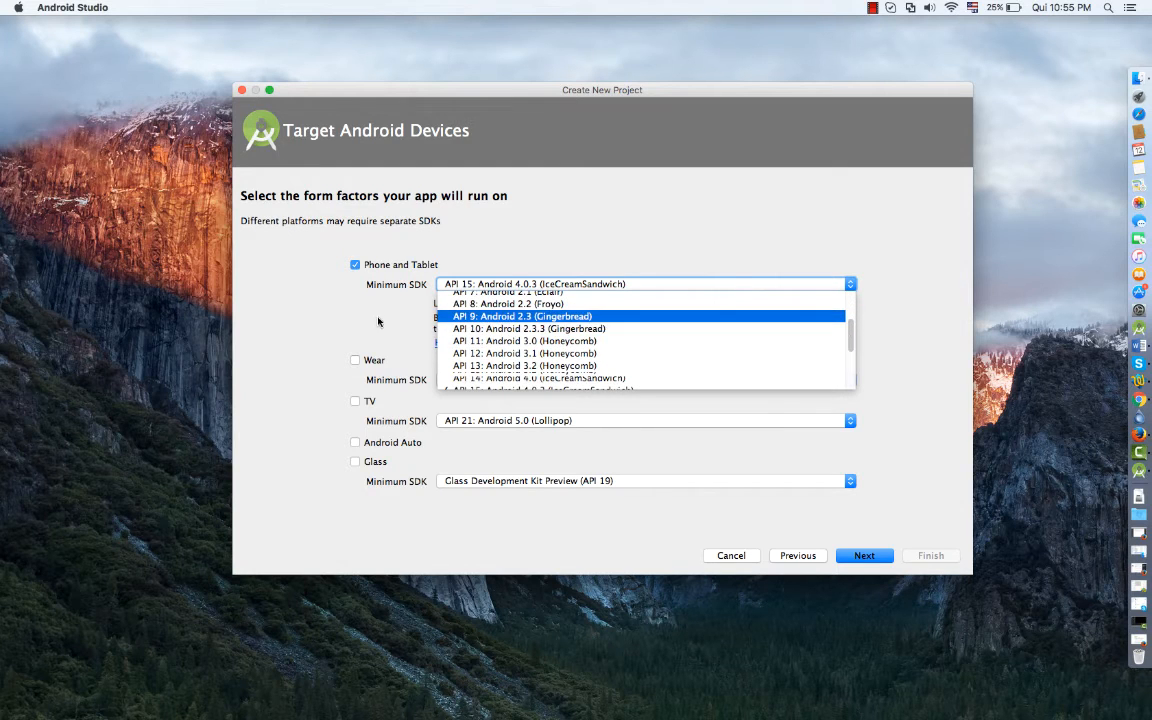
scroll(488, 346, "up", 3)
scroll(495, 348, "down", 6)
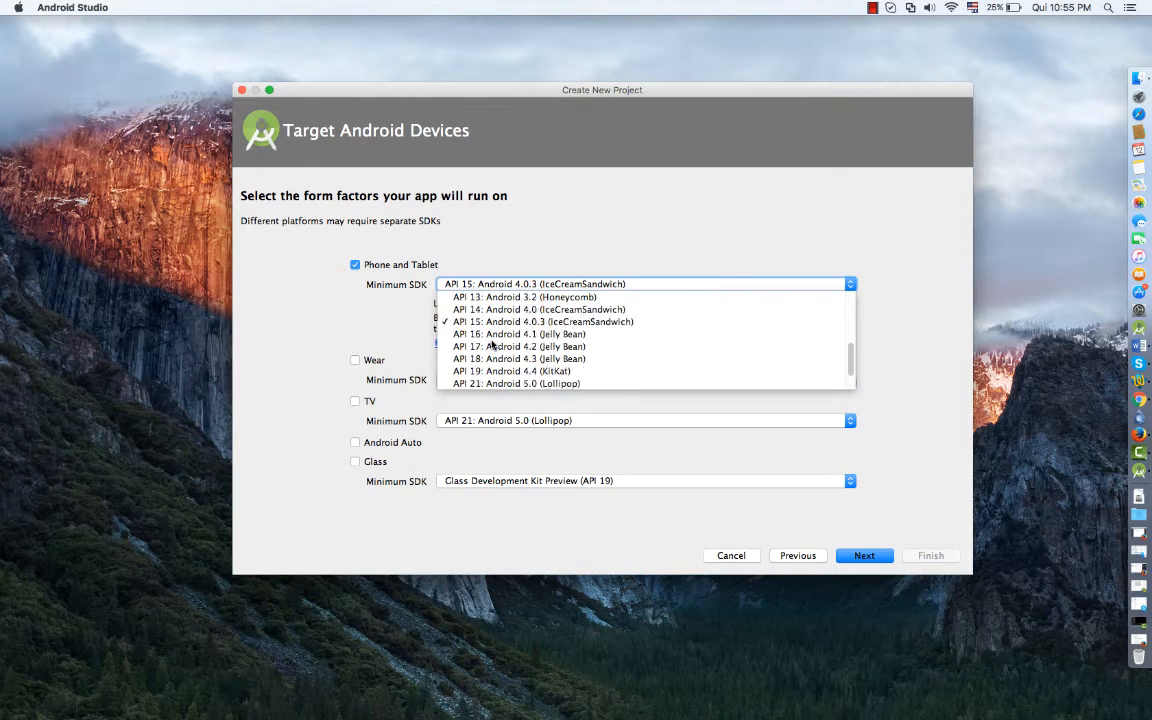
left_click(510, 371)
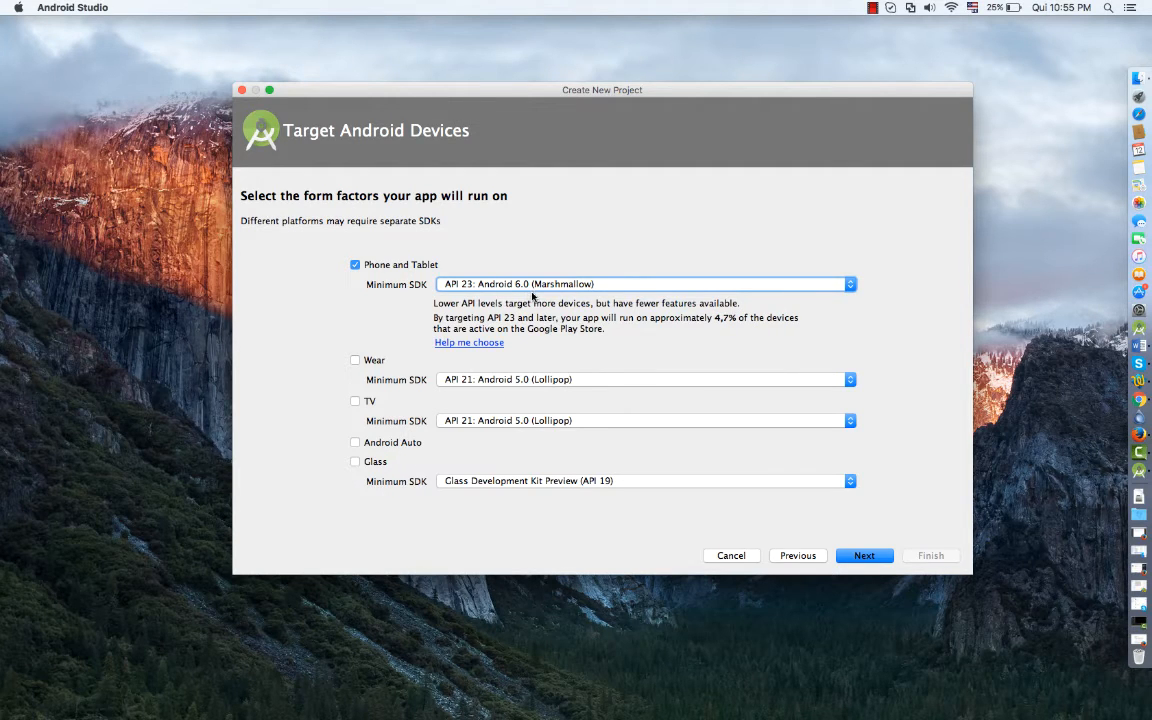
left_click(866, 556)
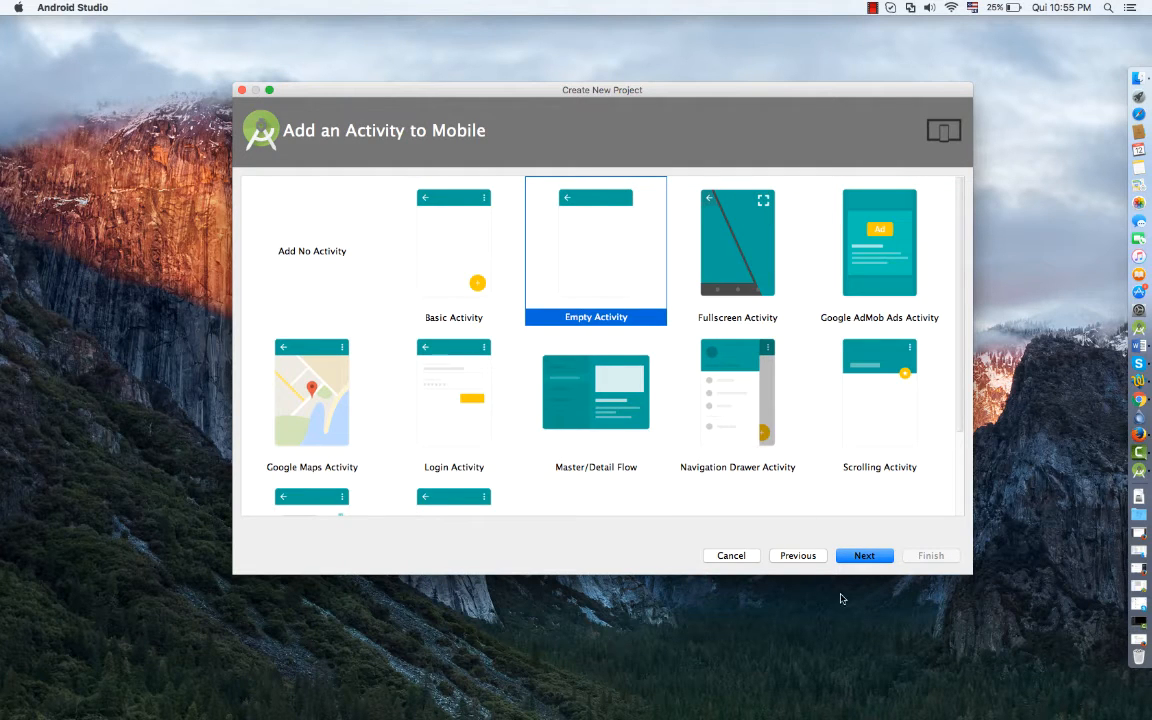
Create the project with an Empty Activity named MainActivity and layout activity_main, and dismiss the usage statistics notice.
left_click(859, 558)
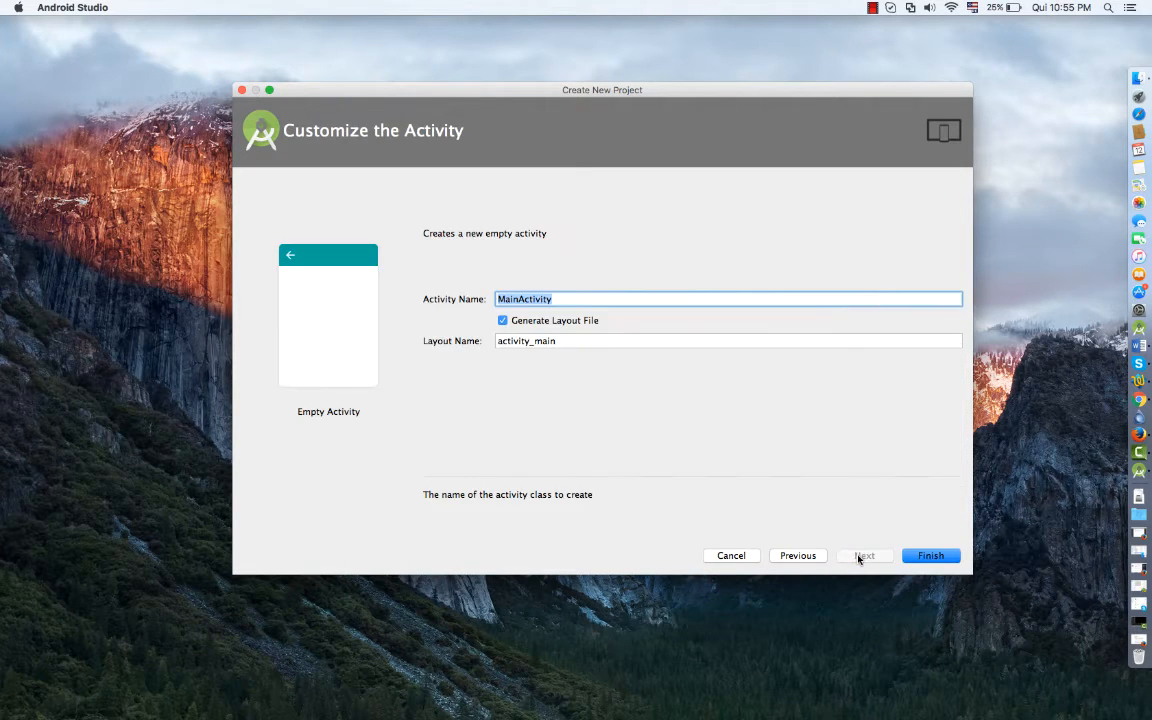
left_click(947, 561)
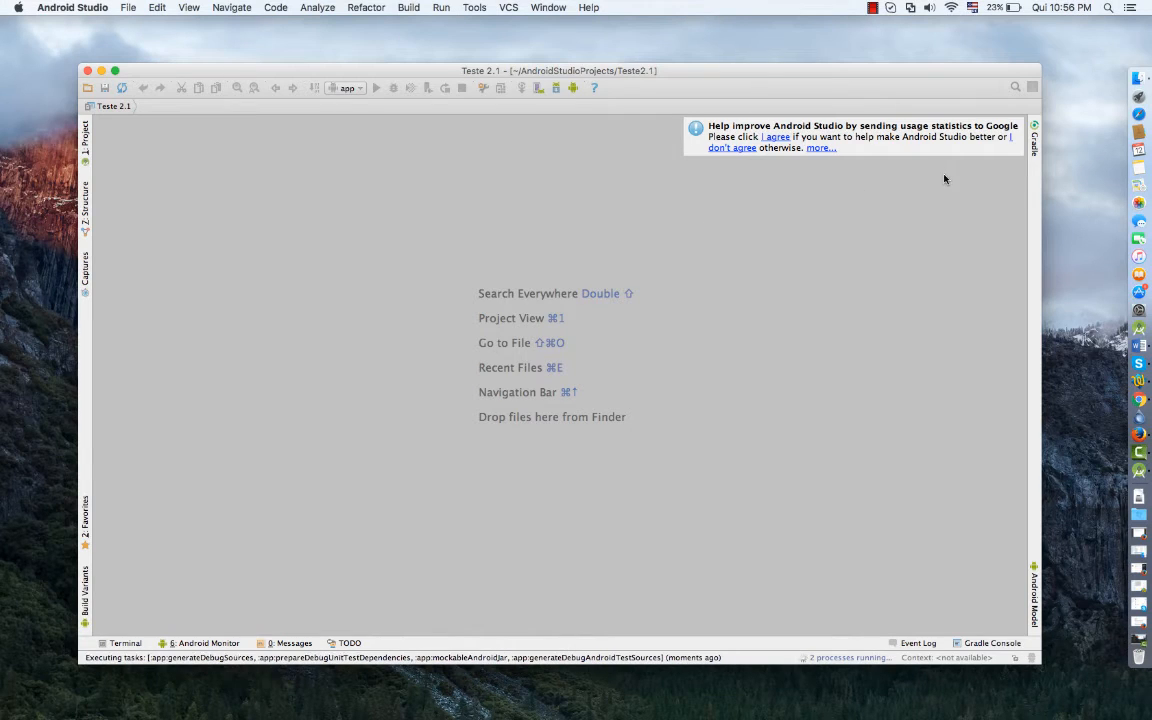
left_click(1020, 124)
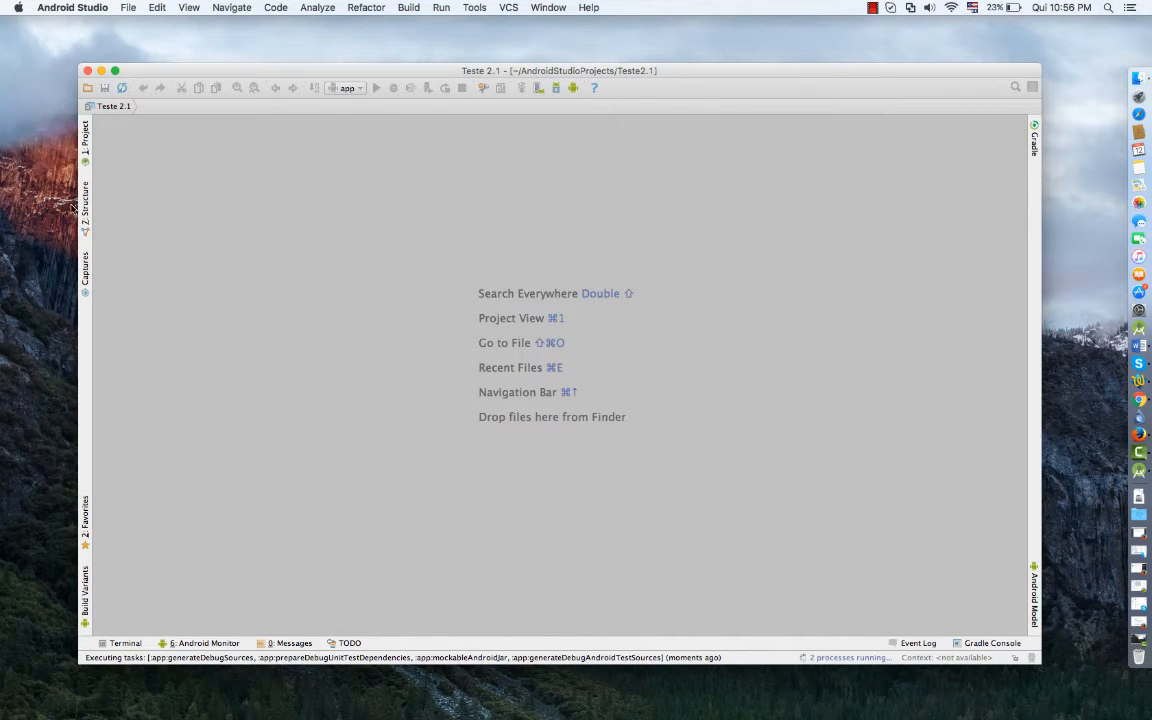
Show the project tree and expand the app module's java packages and manifests folder.
left_click(85, 138)
left_click(97, 135)
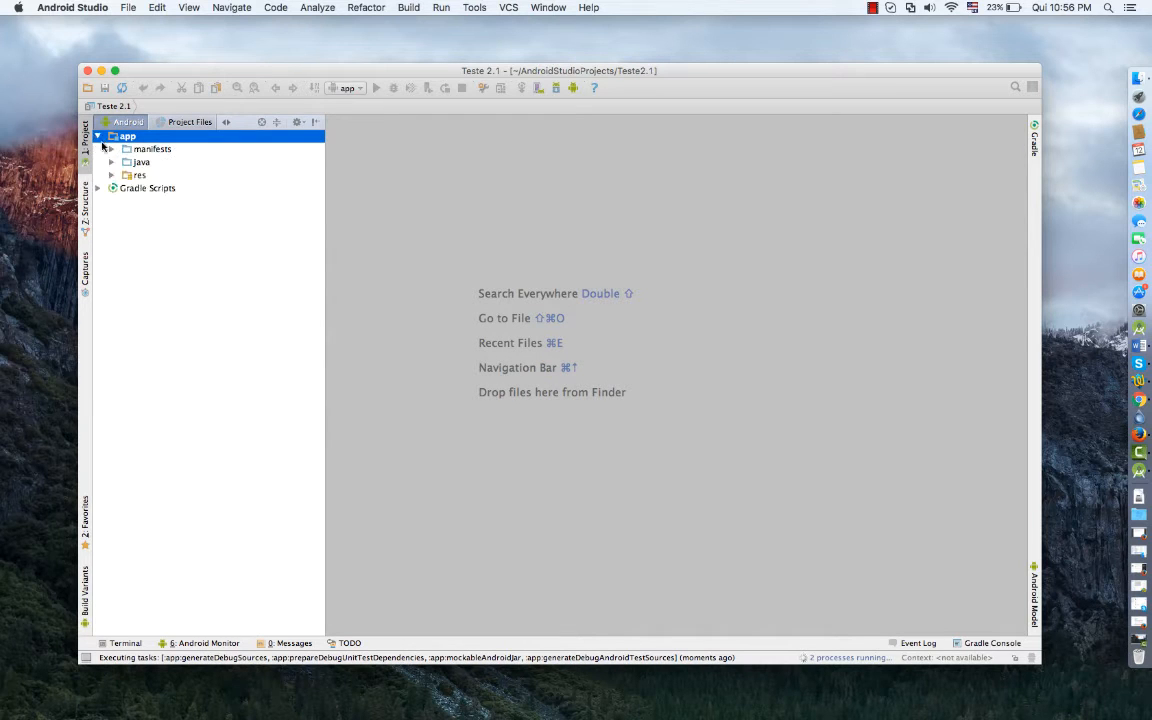
left_click(111, 162)
left_click(125, 201)
left_click(125, 188)
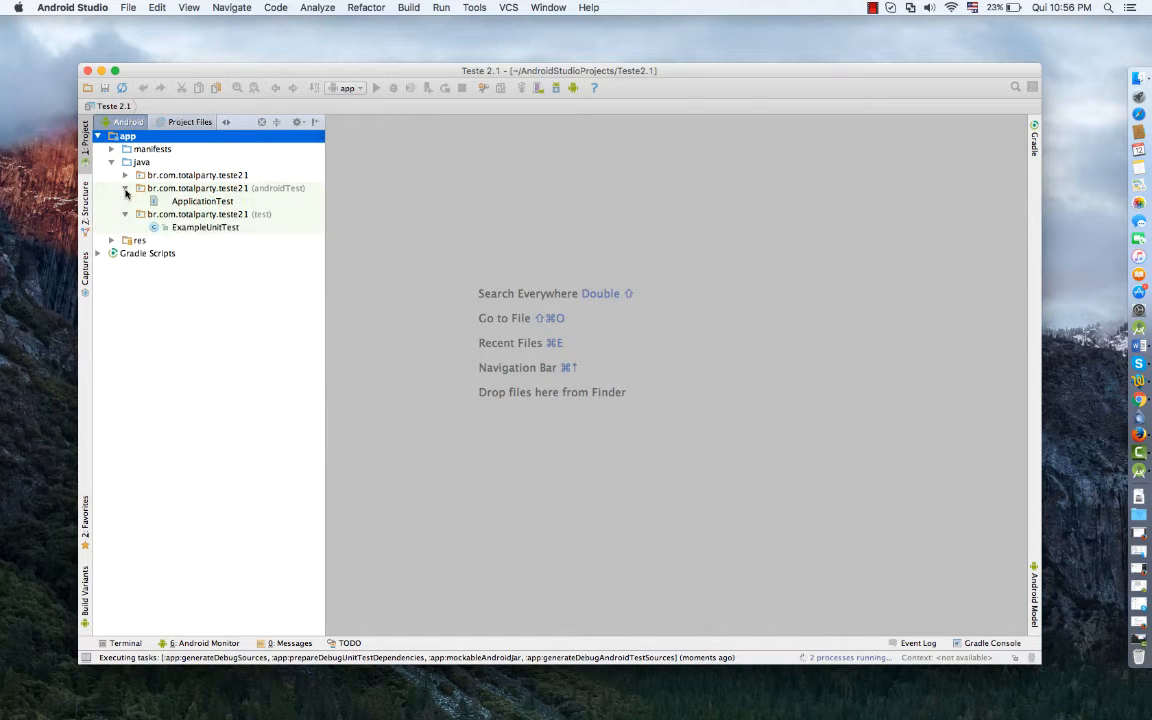
left_click(125, 175)
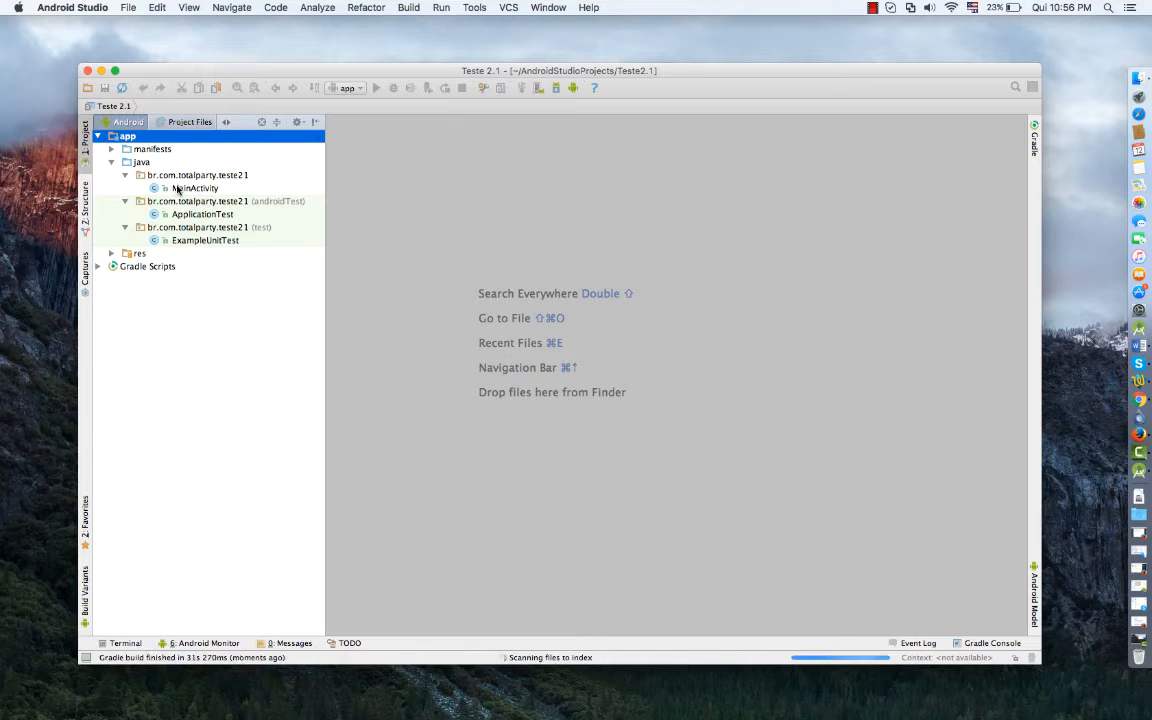
left_click(111, 149)
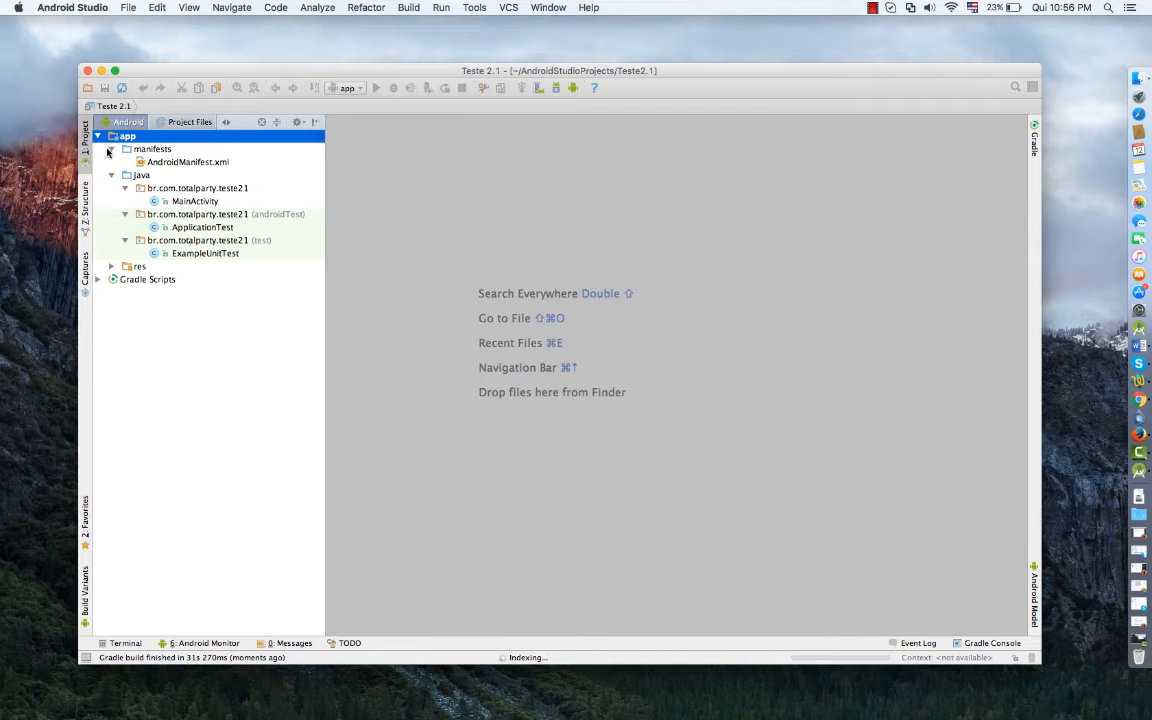
Expand the layout, mipmap and values folders under res and view the hdpi version of ic_launcher.png.
left_click(112, 266)
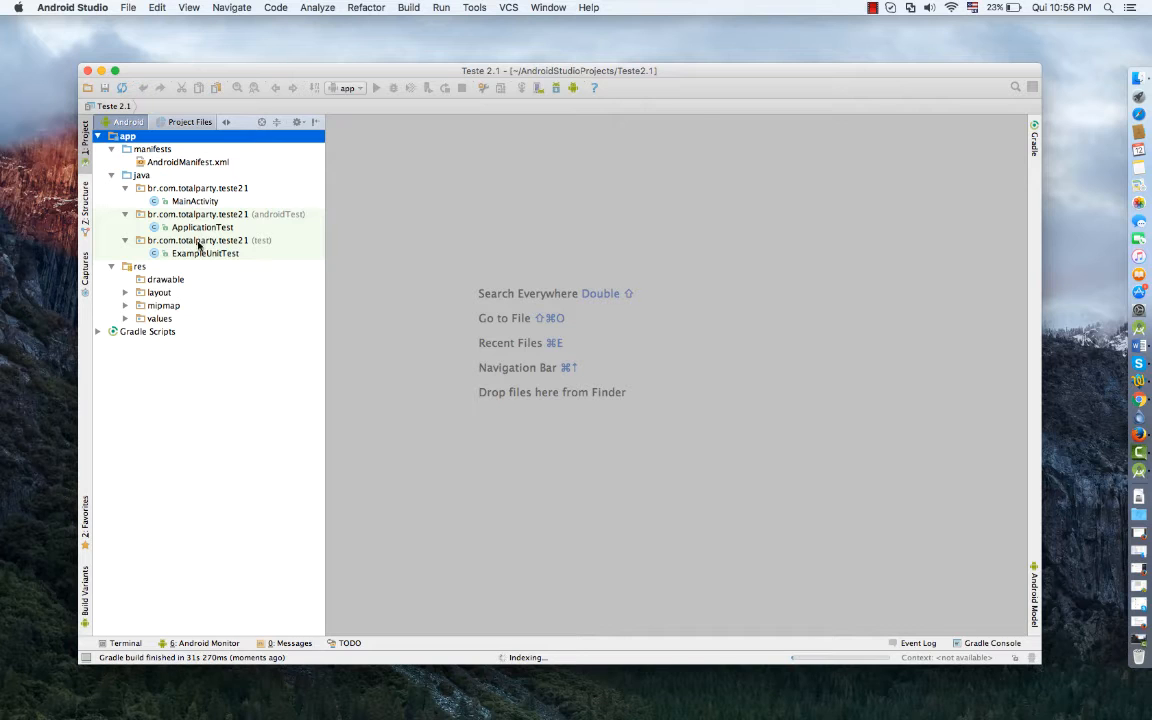
left_click(124, 291)
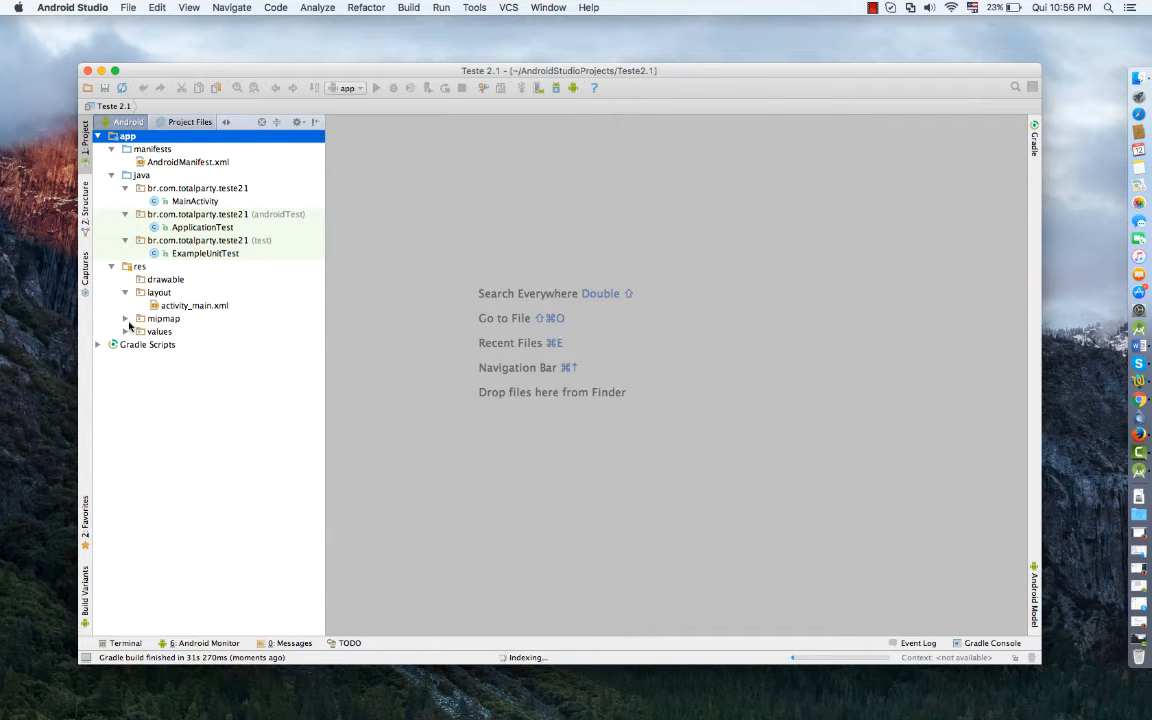
left_click(126, 319)
left_click(125, 409)
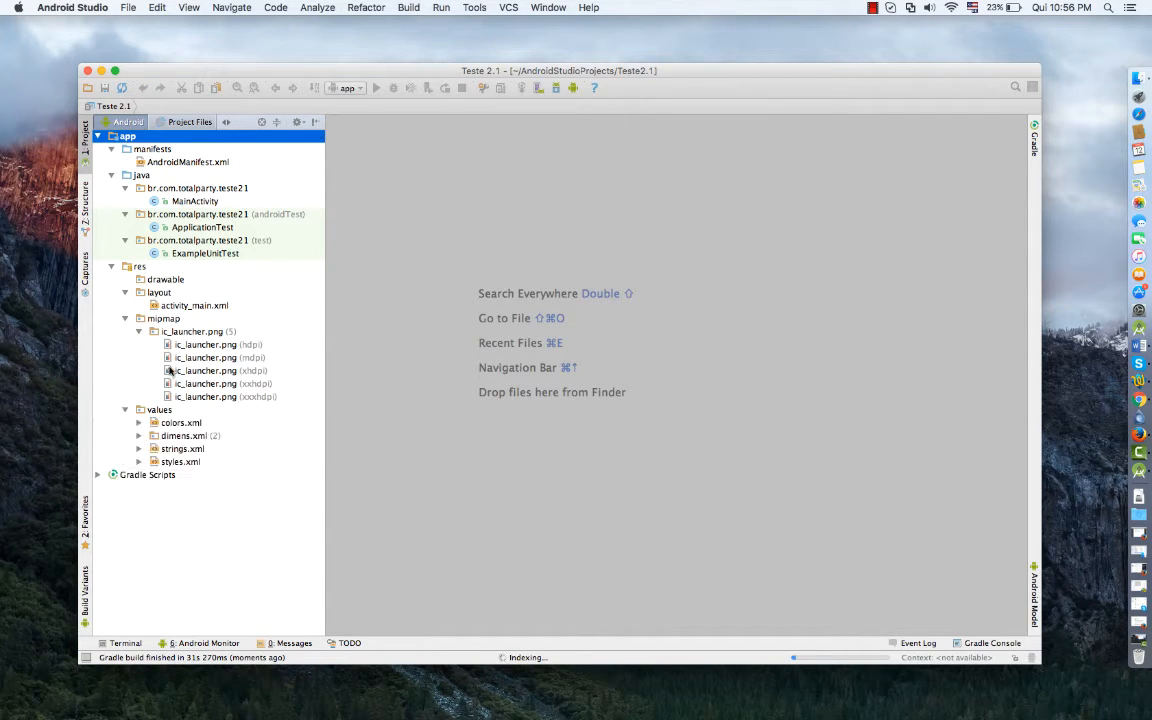
double_click(190, 344)
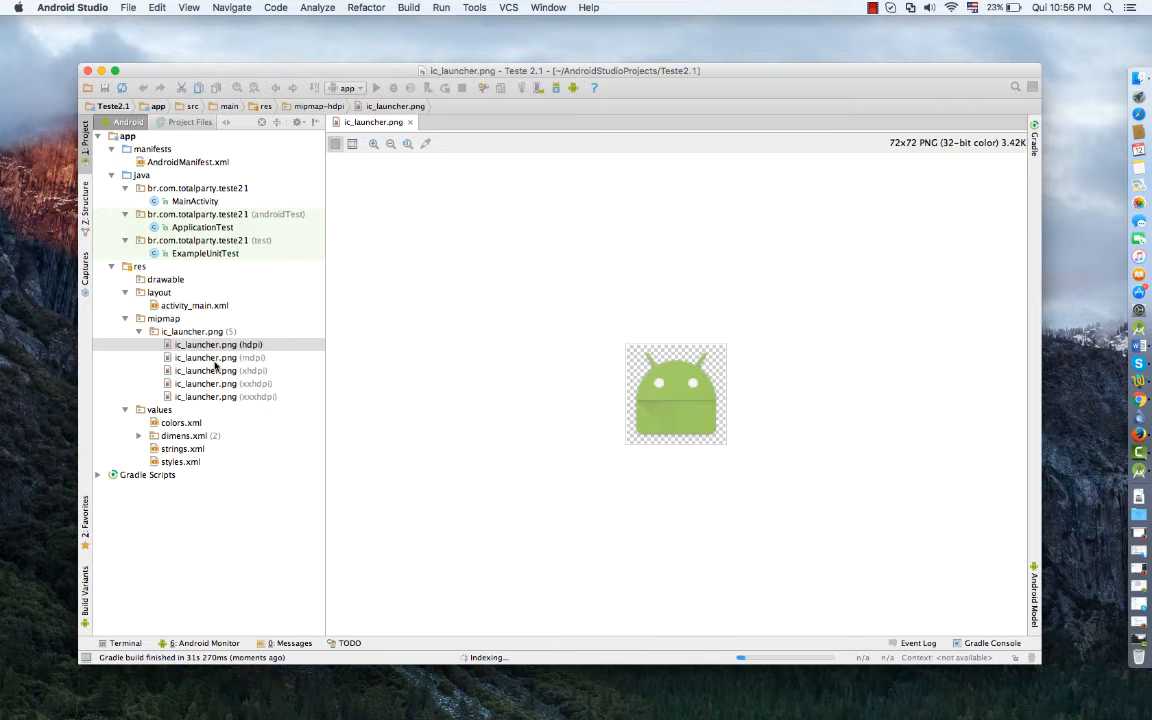
Open MainActivity.java with its import block unfolded, and open the activity_main.xml layout file.
left_click(207, 205)
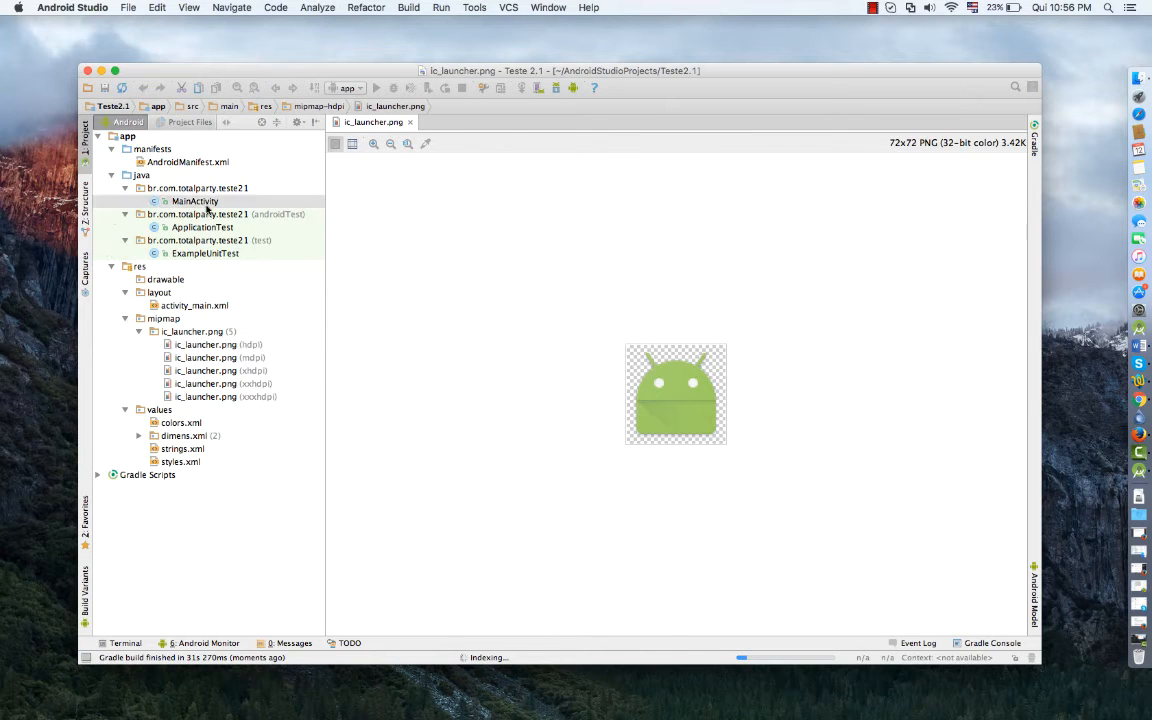
double_click(196, 202)
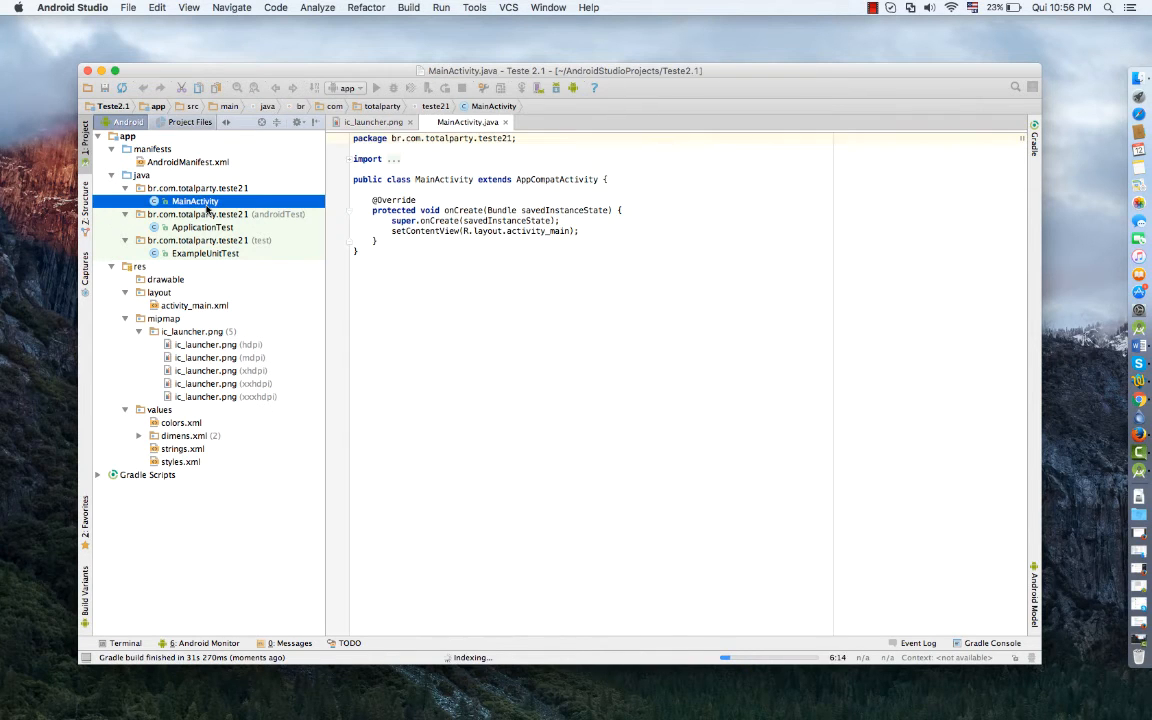
left_click(348, 160)
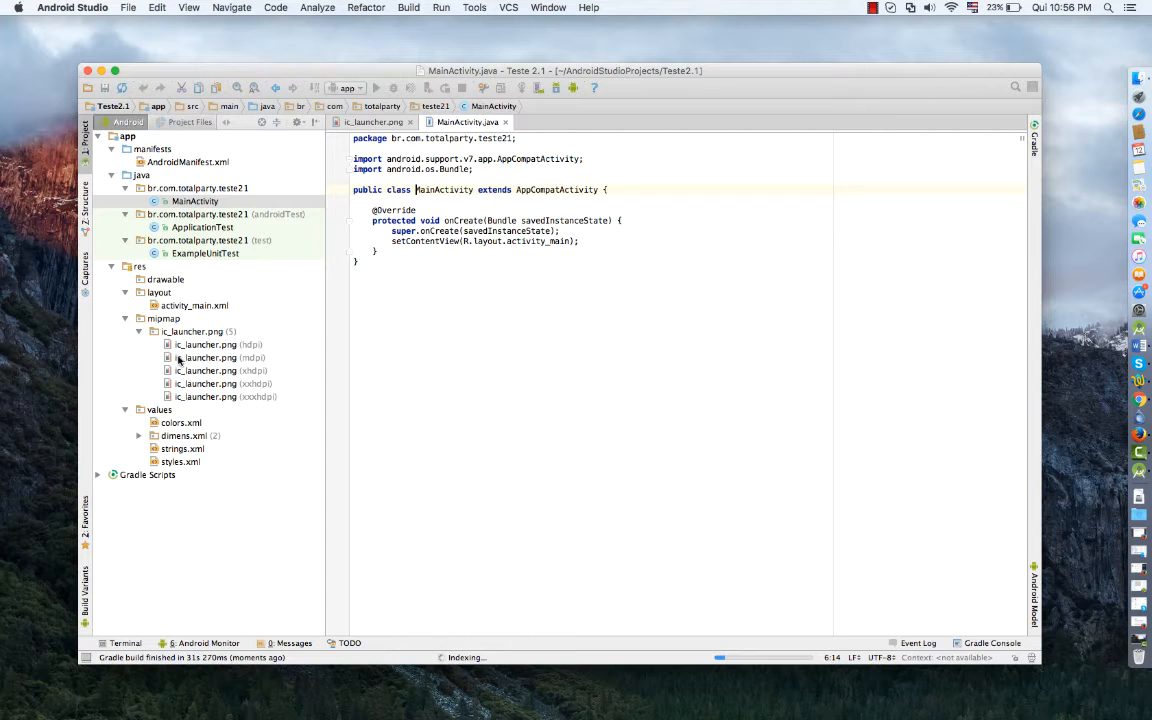
left_click(190, 305)
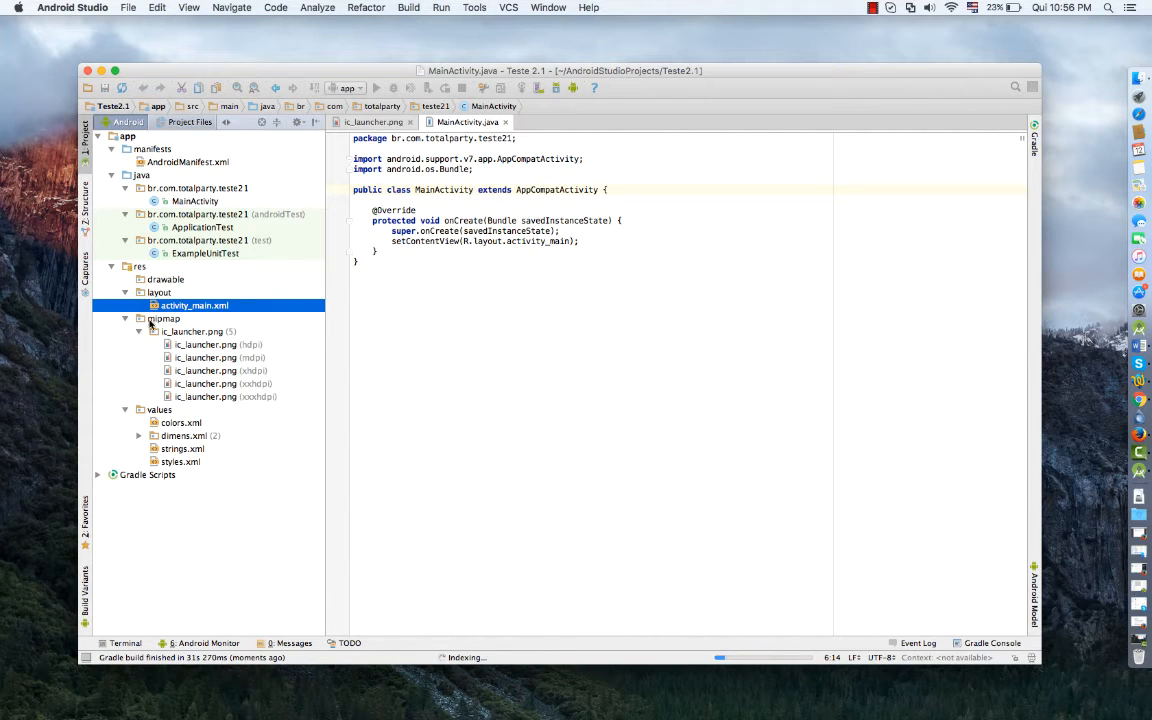
double_click(185, 307)
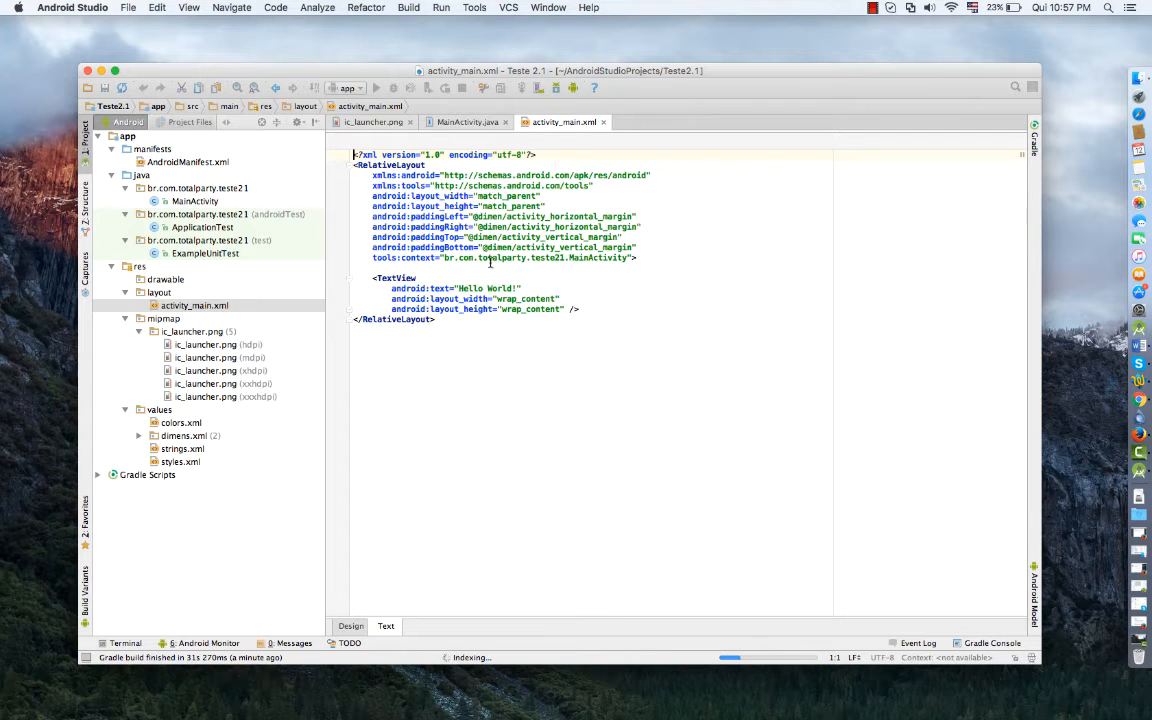
Launch the standalone SDK Manager from the Android SDK settings and bring the Default Preferences back to the front.
left_click(557, 89)
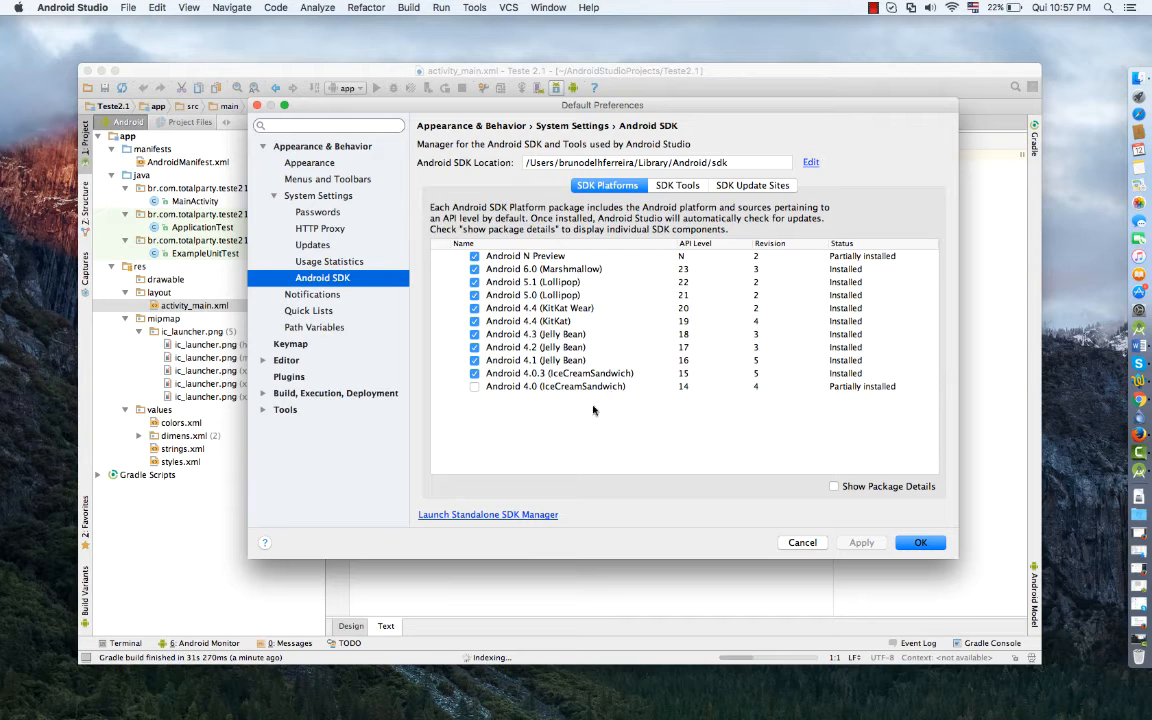
left_click(532, 516)
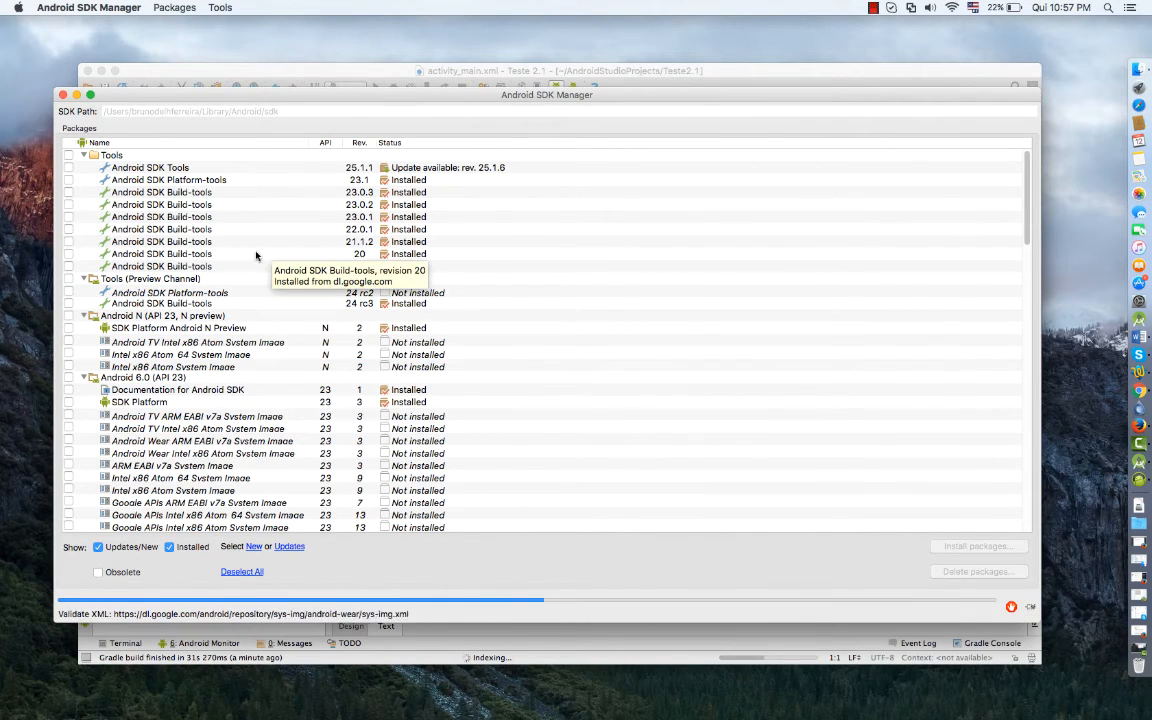
left_click(369, 78)
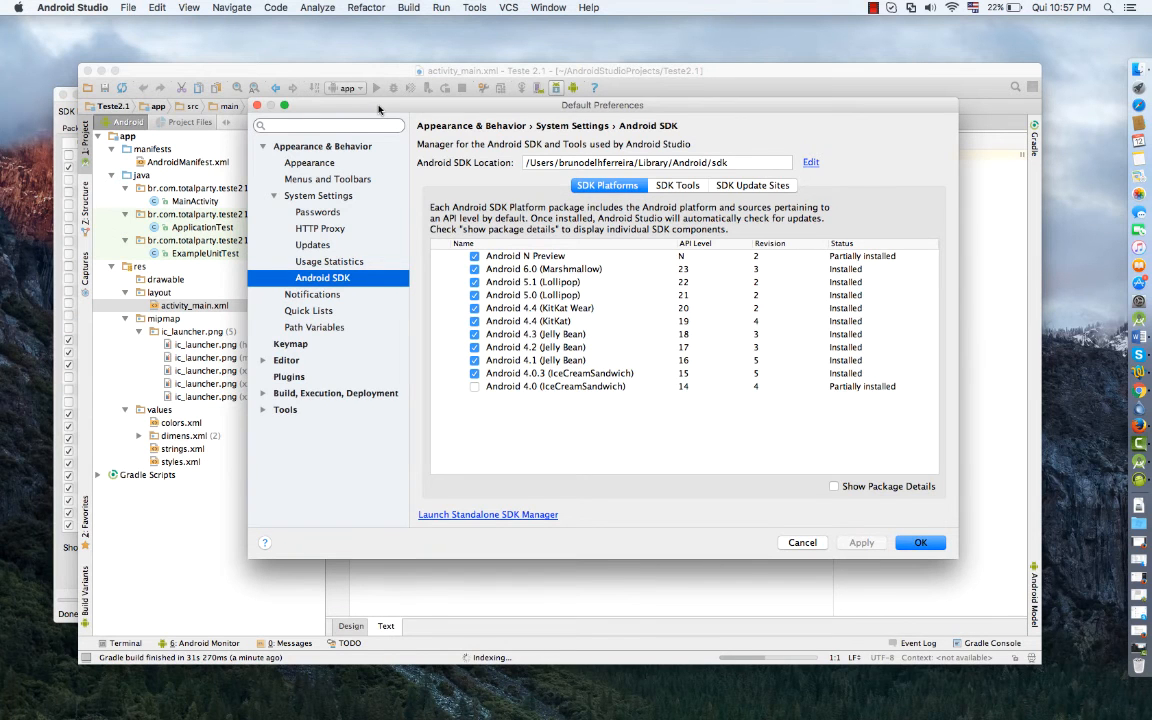
left_click_drag(379, 109, 341, 91)
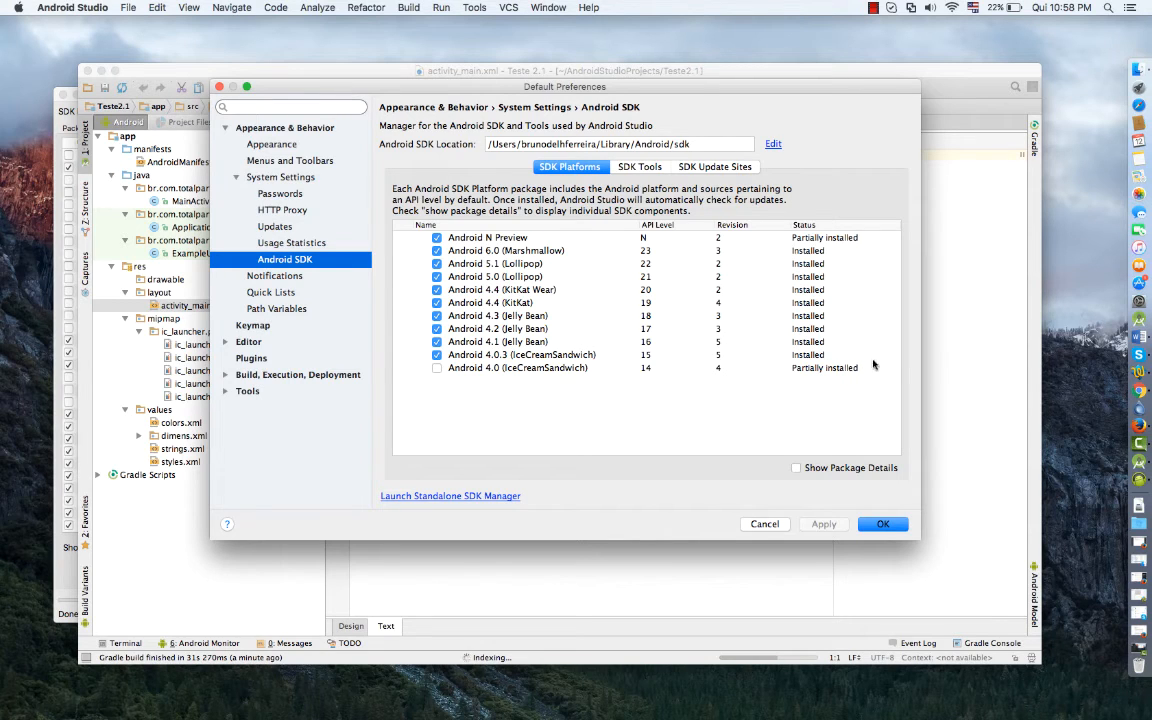
Switch to Firefox to view the Android Studio download page and the Mentor Android YouTube channel, and return to Android Studio.
left_click(1139, 427)
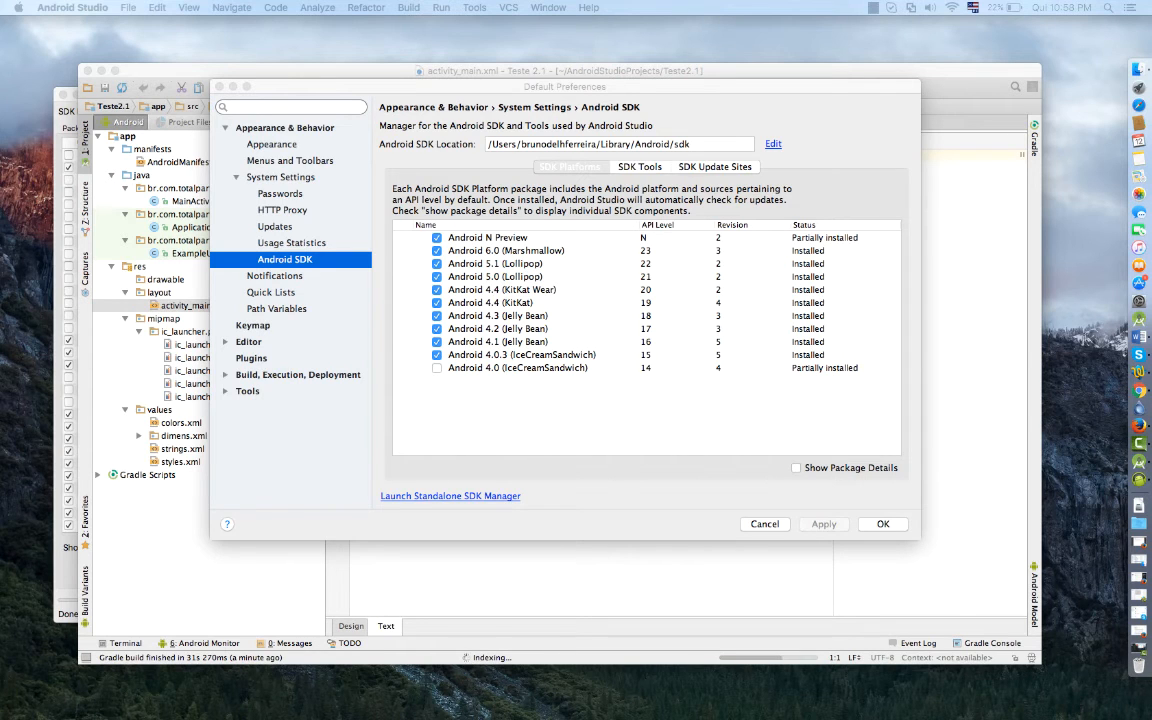
right_click(1127, 427)
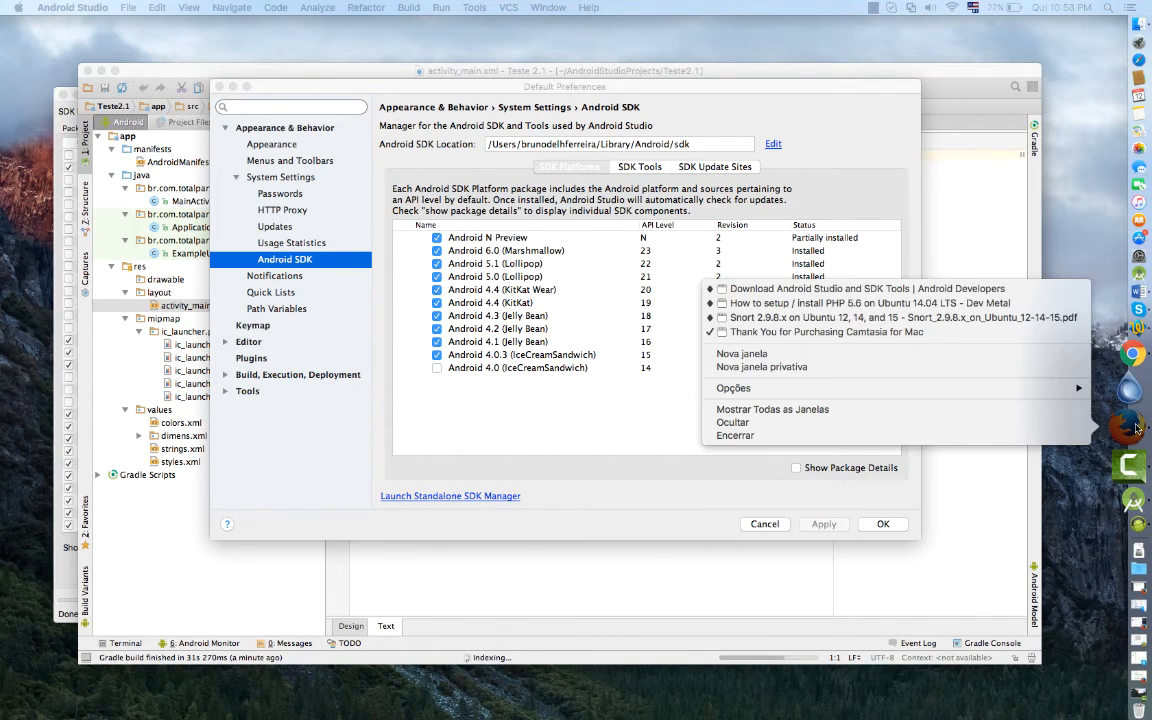
left_click(878, 289)
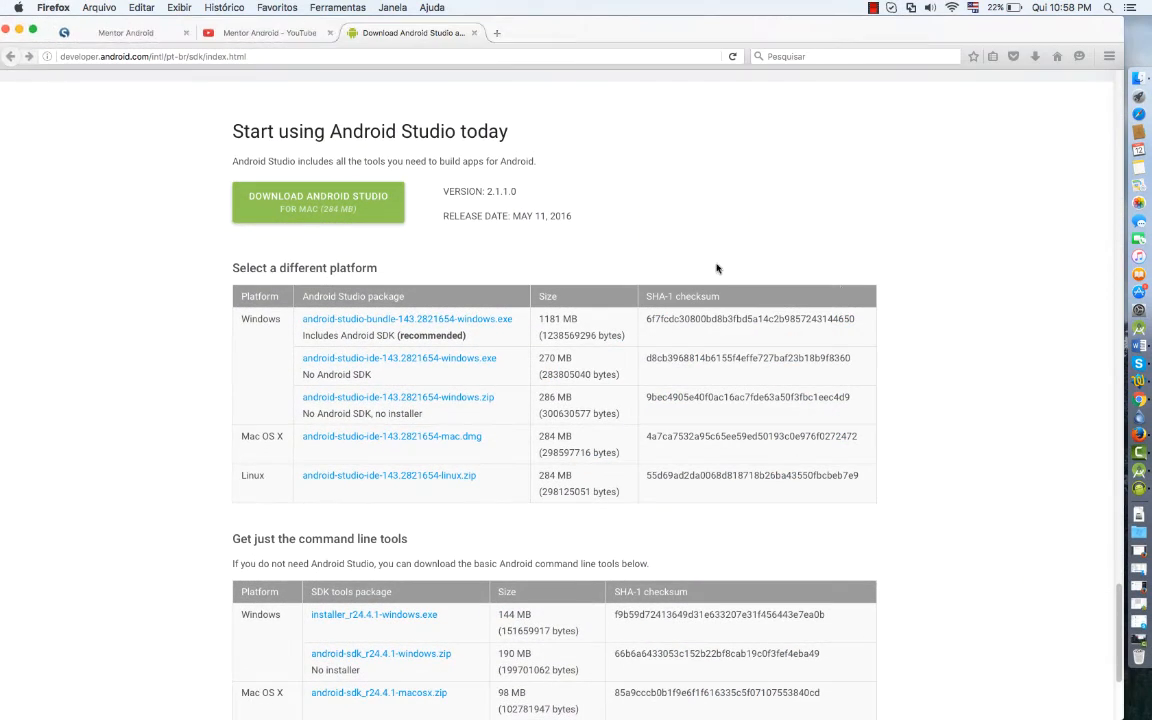
left_click(265, 32)
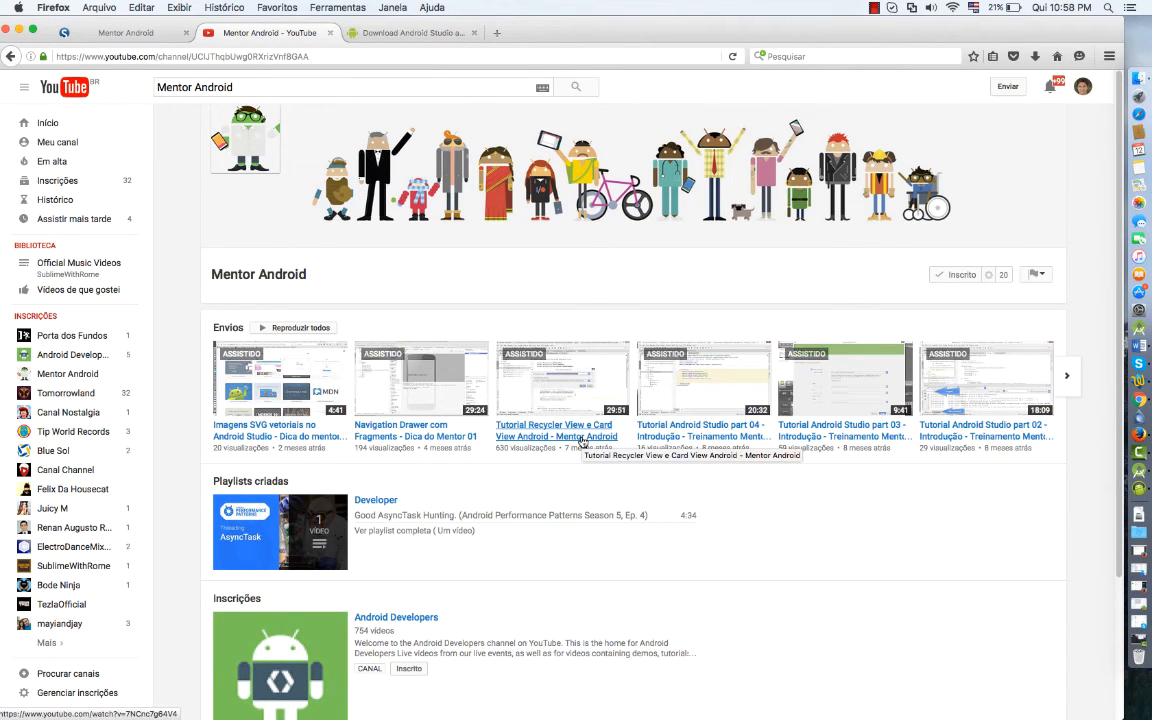
left_click(1138, 468)
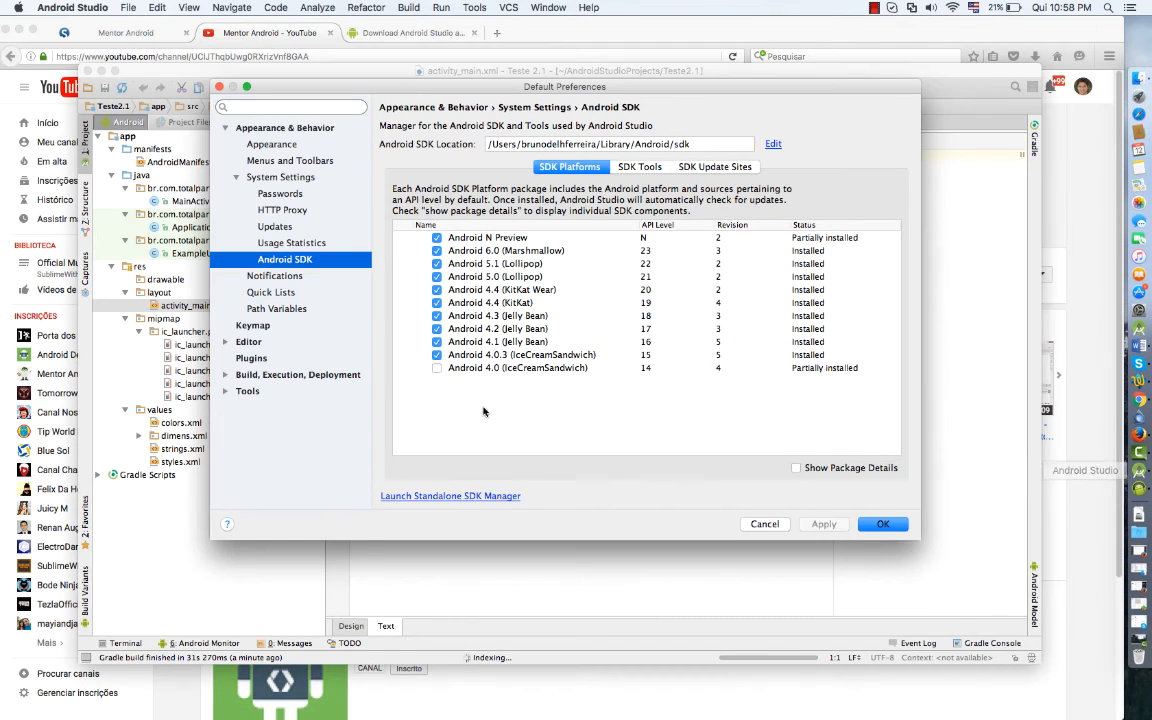
Cancel the Default Preferences, open build.gradle (Module: app) from the Gradle Scripts, and highlight the three entries in its dependencies block.
left_click(764, 524)
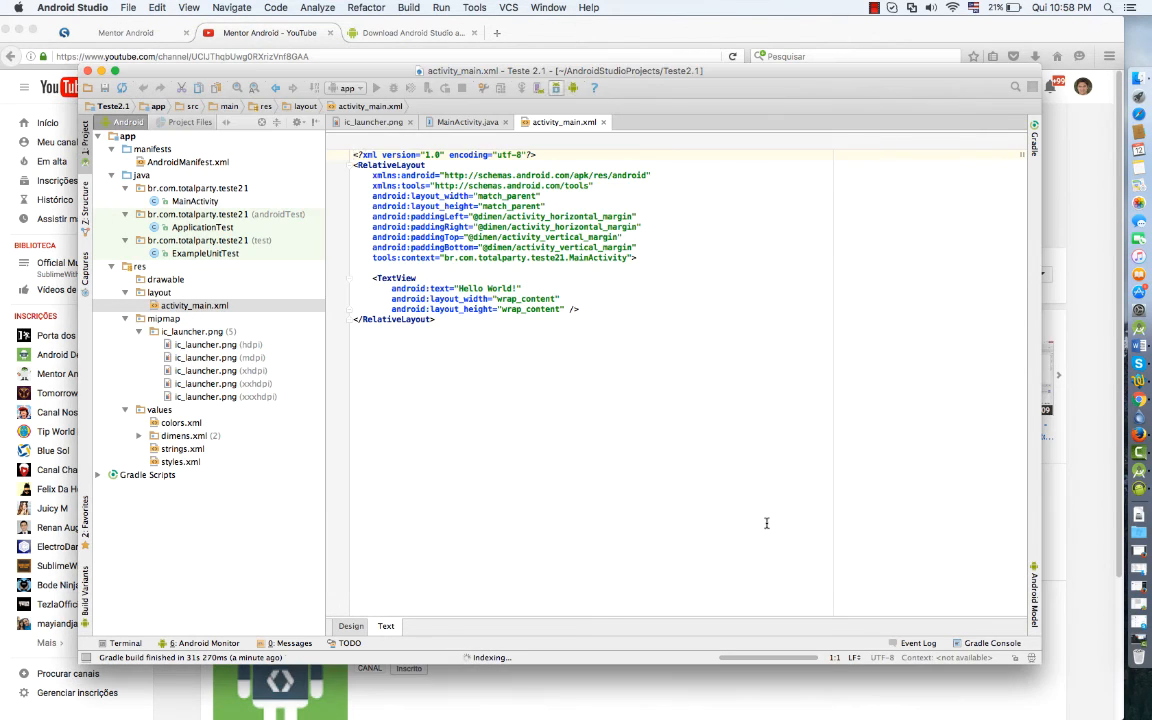
left_click(97, 475)
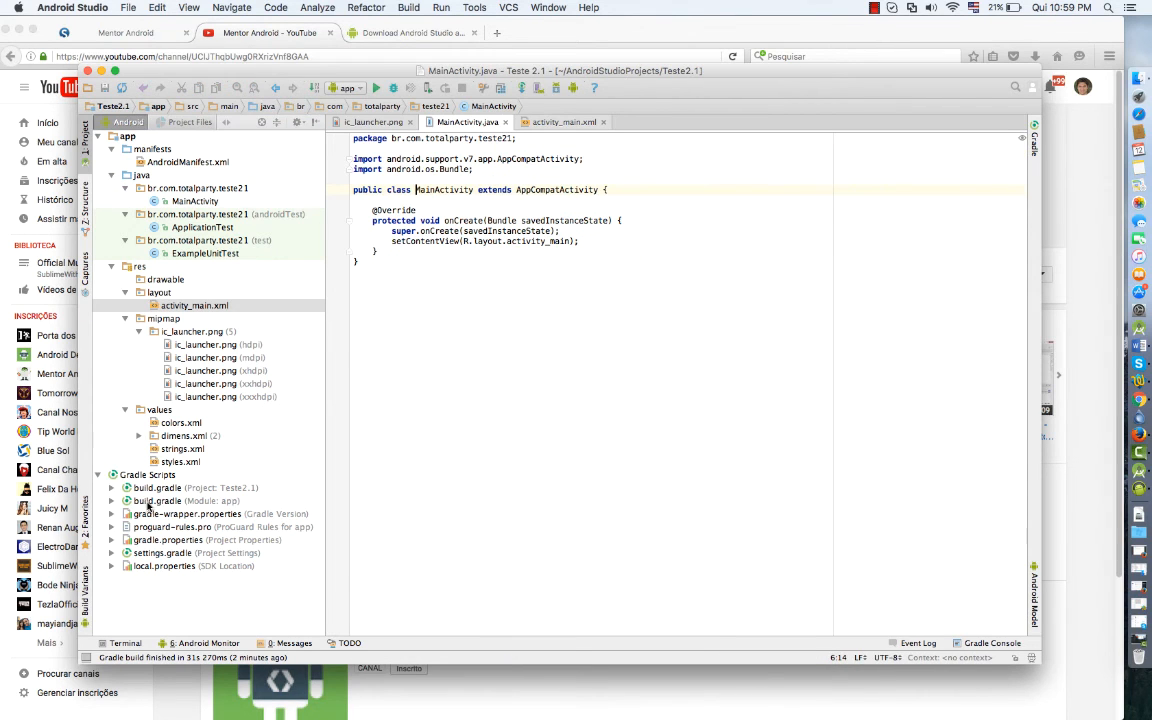
double_click(153, 502)
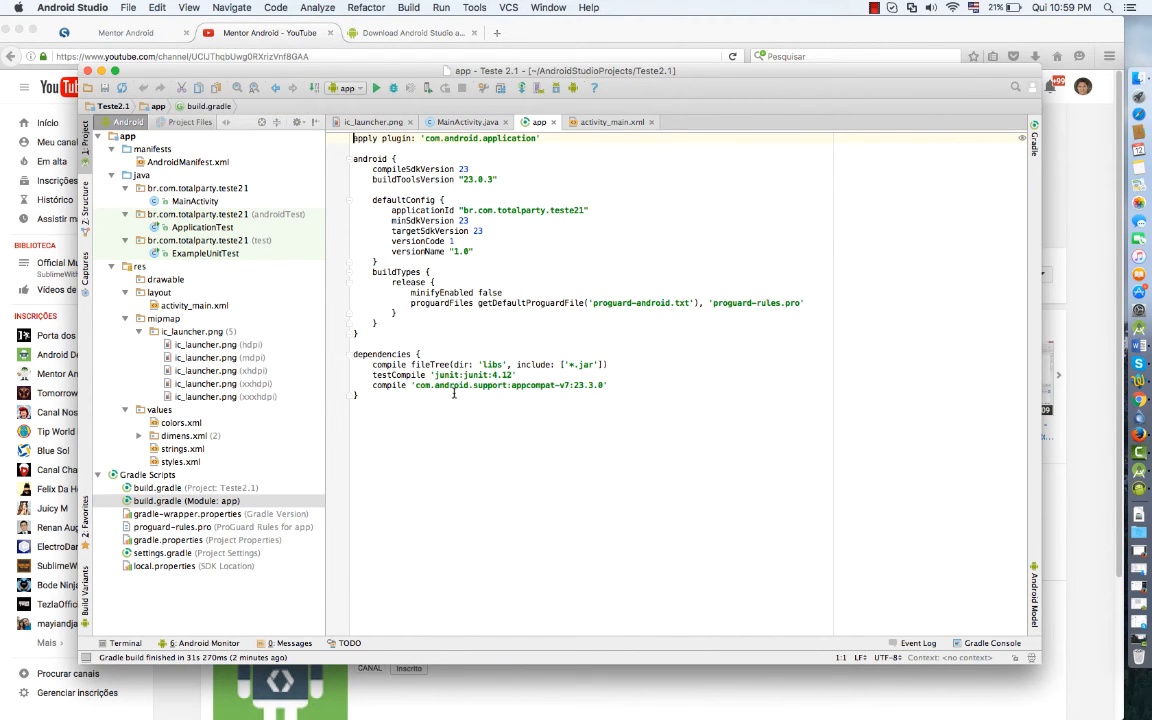
left_click_drag(638, 381, 329, 366)
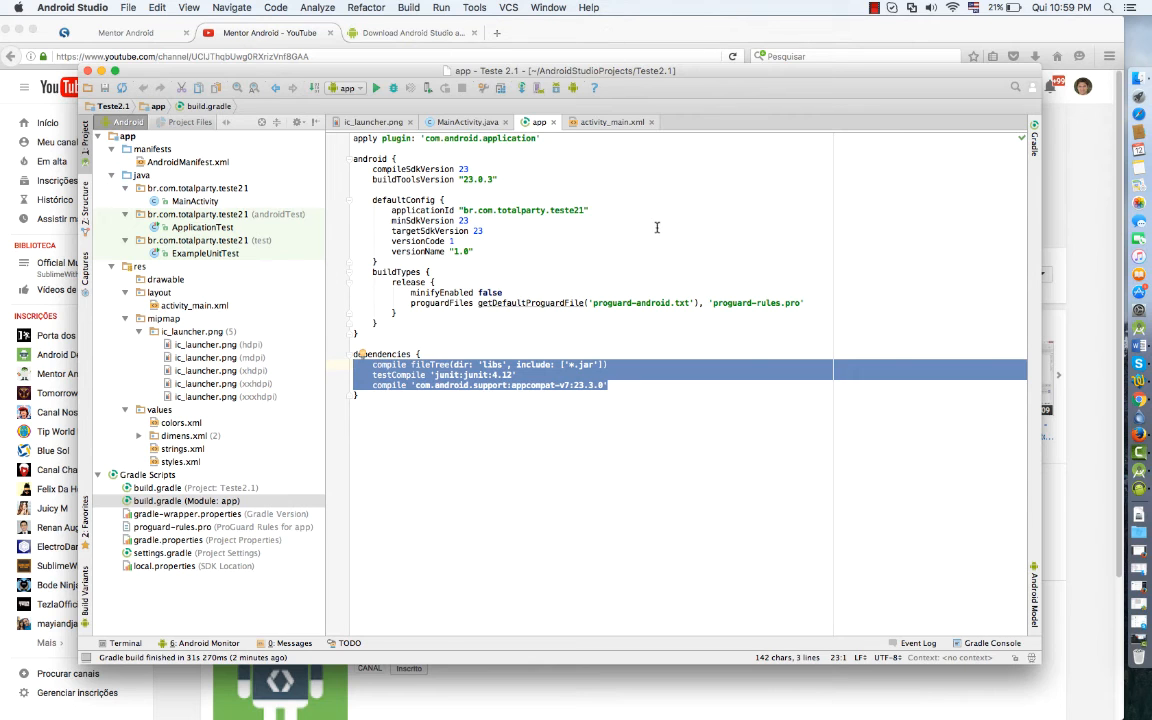
Switch to Firefox to view the Mentor Android website home page and return to the Mentor Android YouTube channel.
left_click(545, 32)
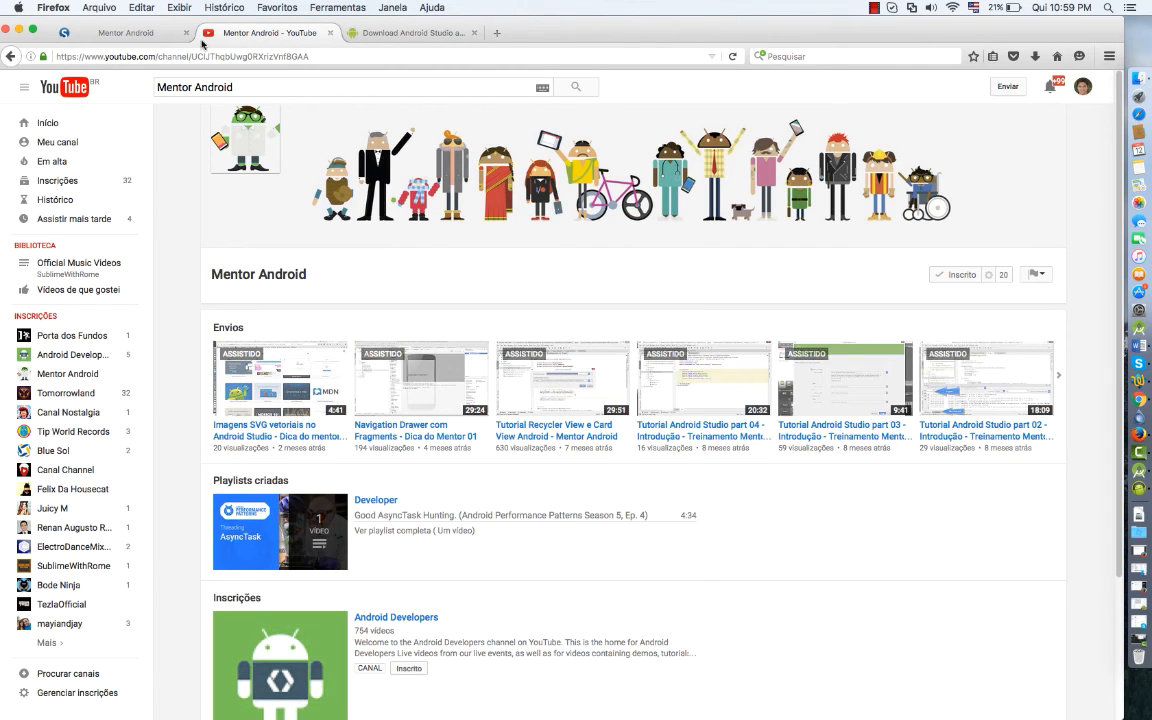
left_click(145, 33)
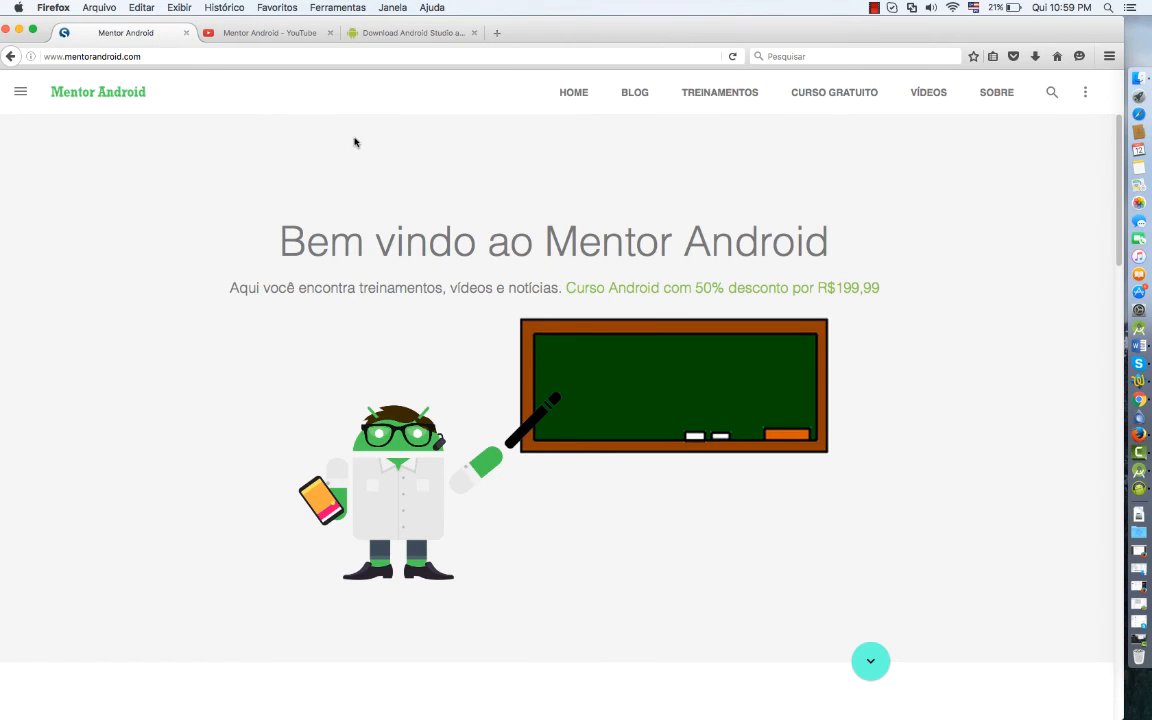
left_click(258, 36)
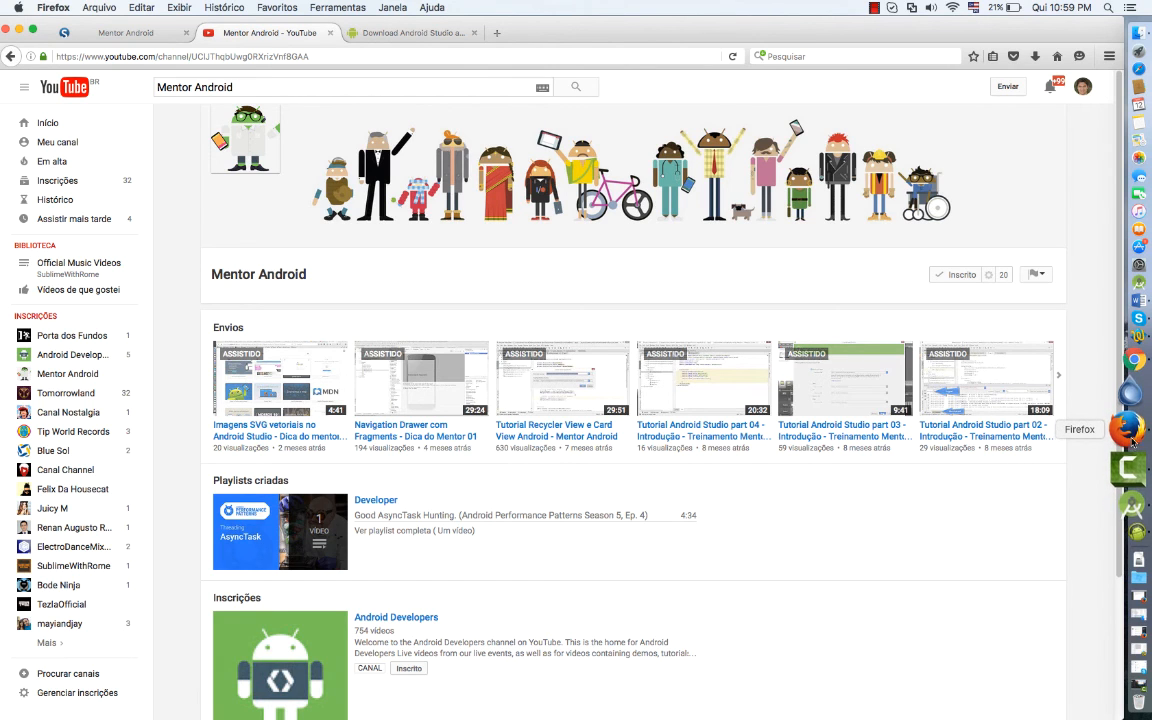
Search for "facebook mentor android" in a new browser tab, open the Mentor Android Facebook page, and dismiss the promotion tip on it.
left_click(497, 34)
type("face")
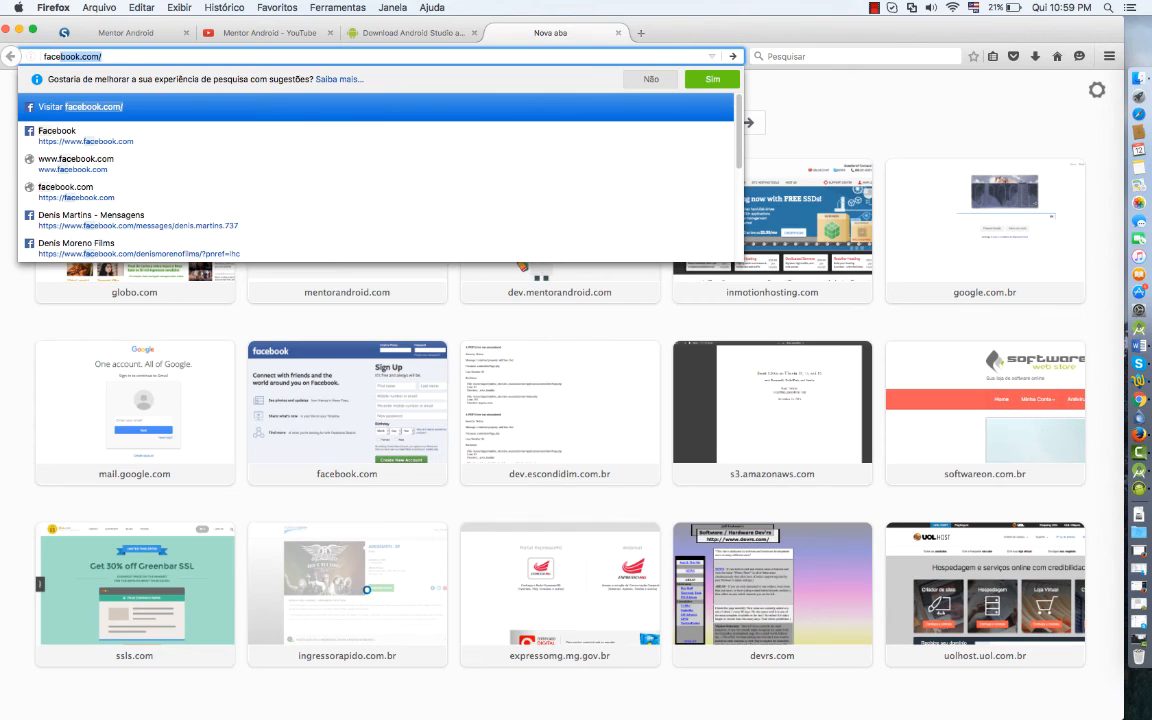
type("book ")
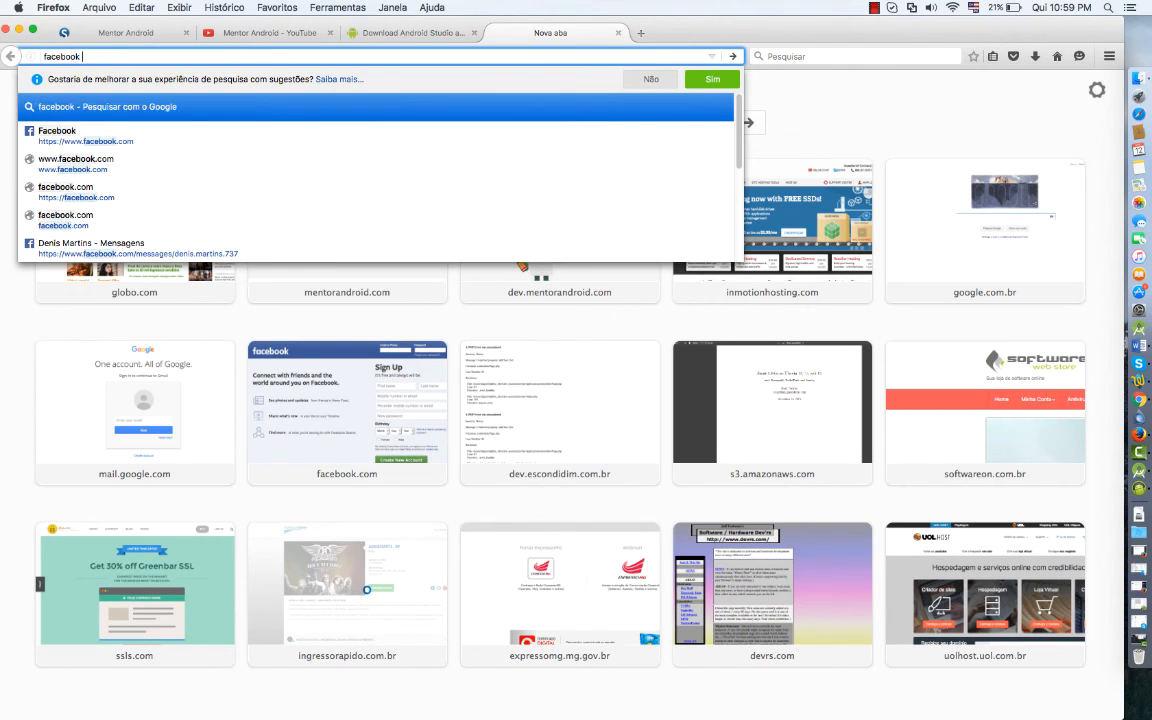
type("mentor android")
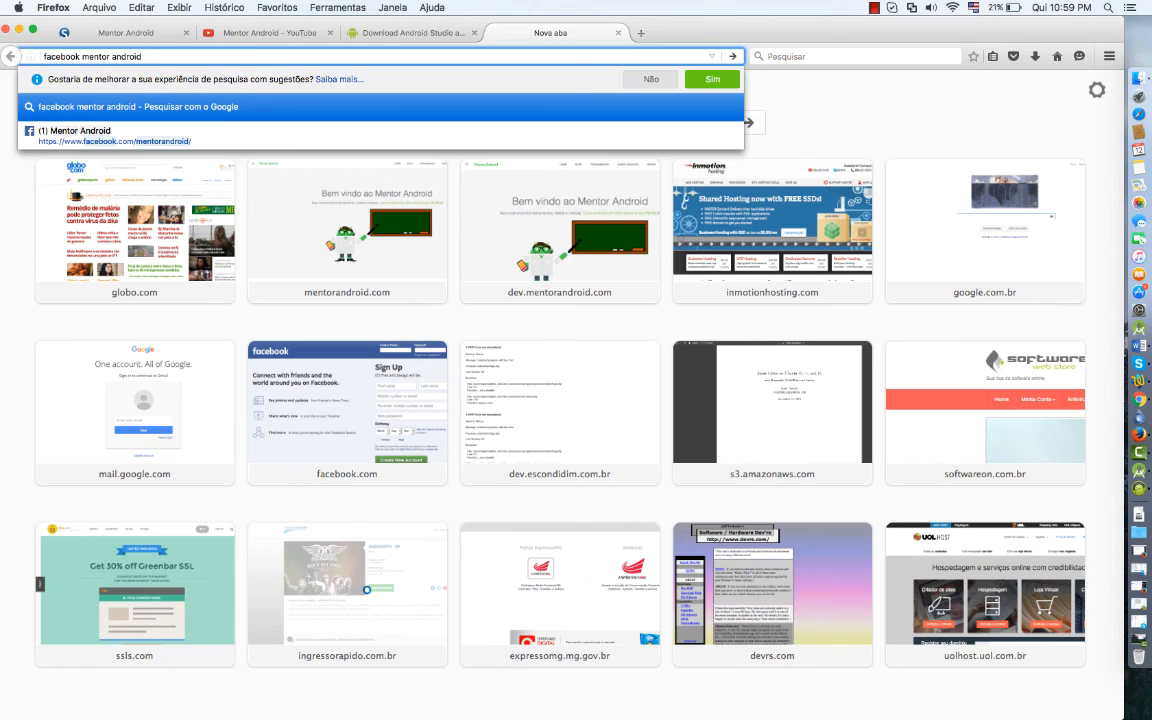
key("Return")
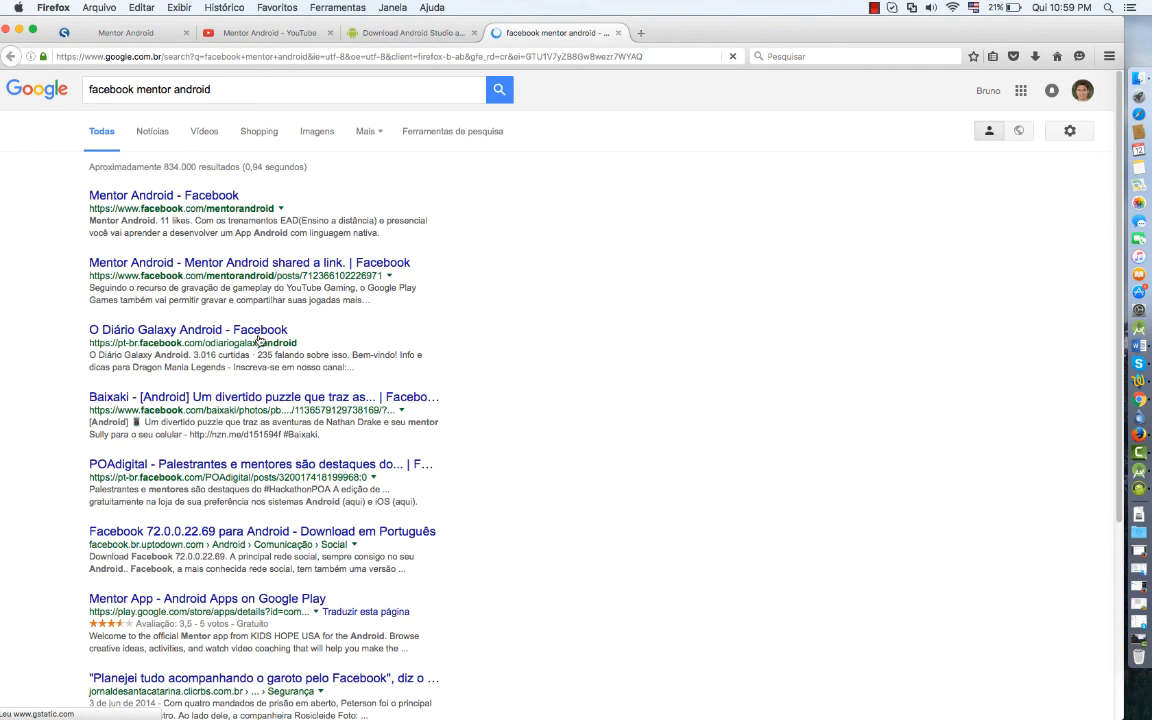
left_click(222, 196)
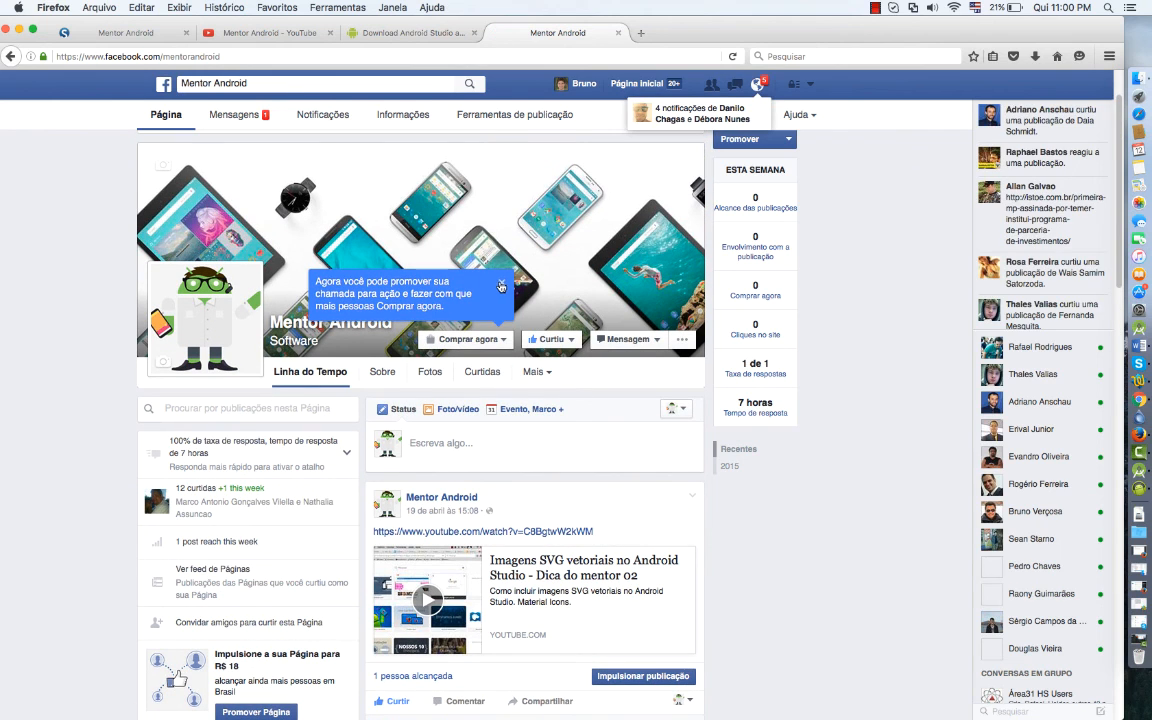
left_click(502, 287)
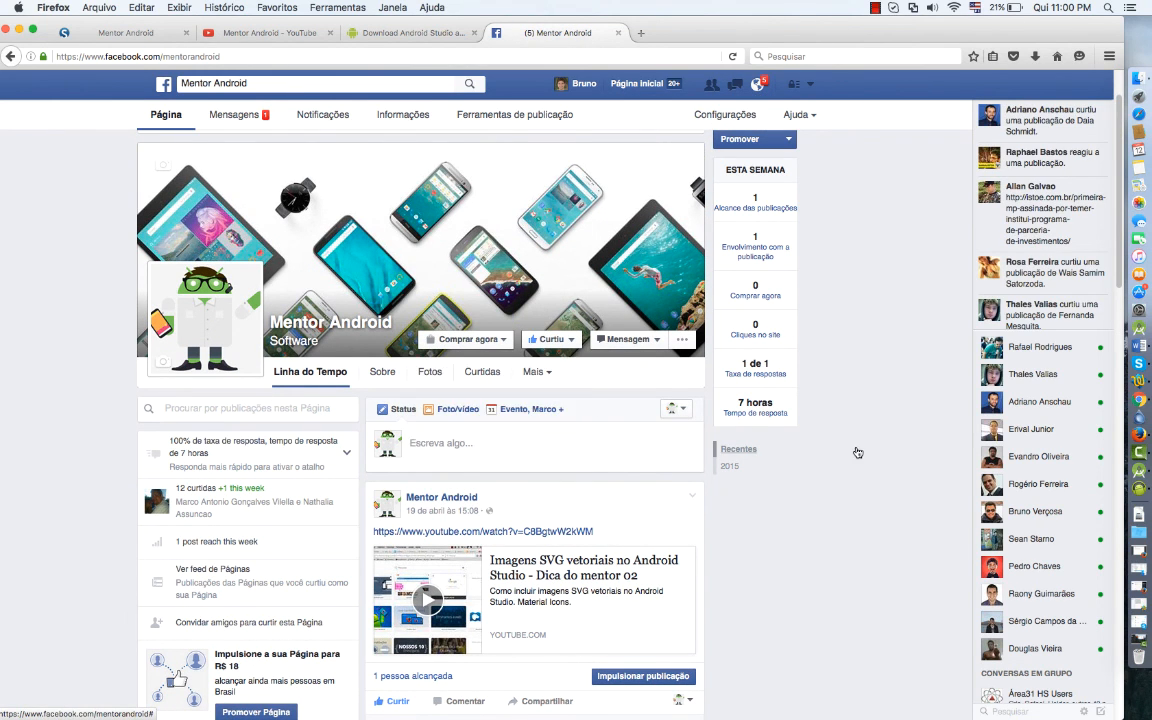
Examine the posts on the Mentor Android Facebook page, highlighting the Android Material Design training offer, and return to the page's beginning.
scroll(851, 455, "down", 3)
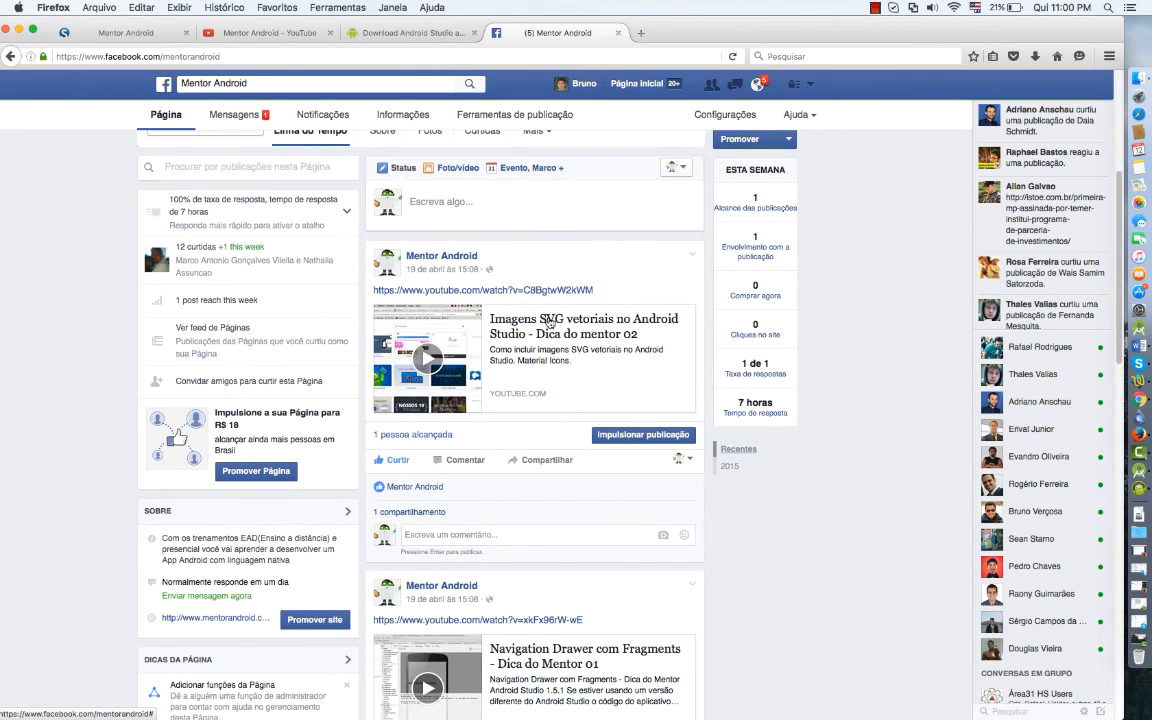
scroll(793, 402, "down", 5)
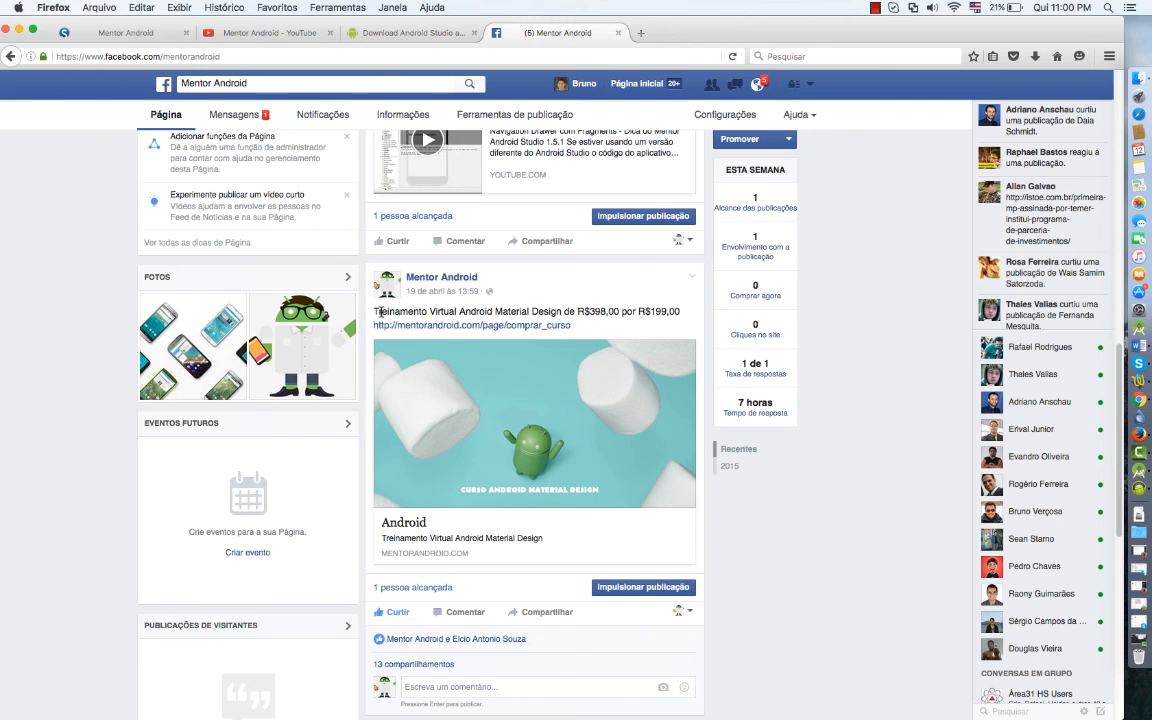
left_click_drag(374, 312, 686, 319)
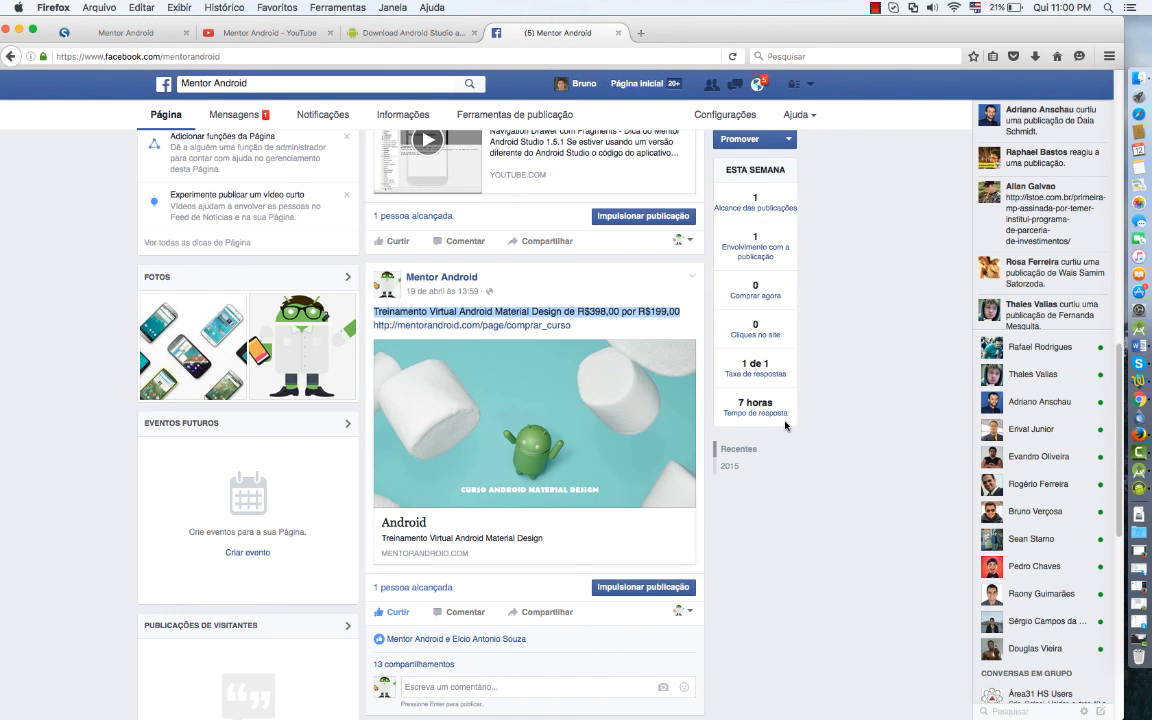
scroll(791, 424, "down", 10)
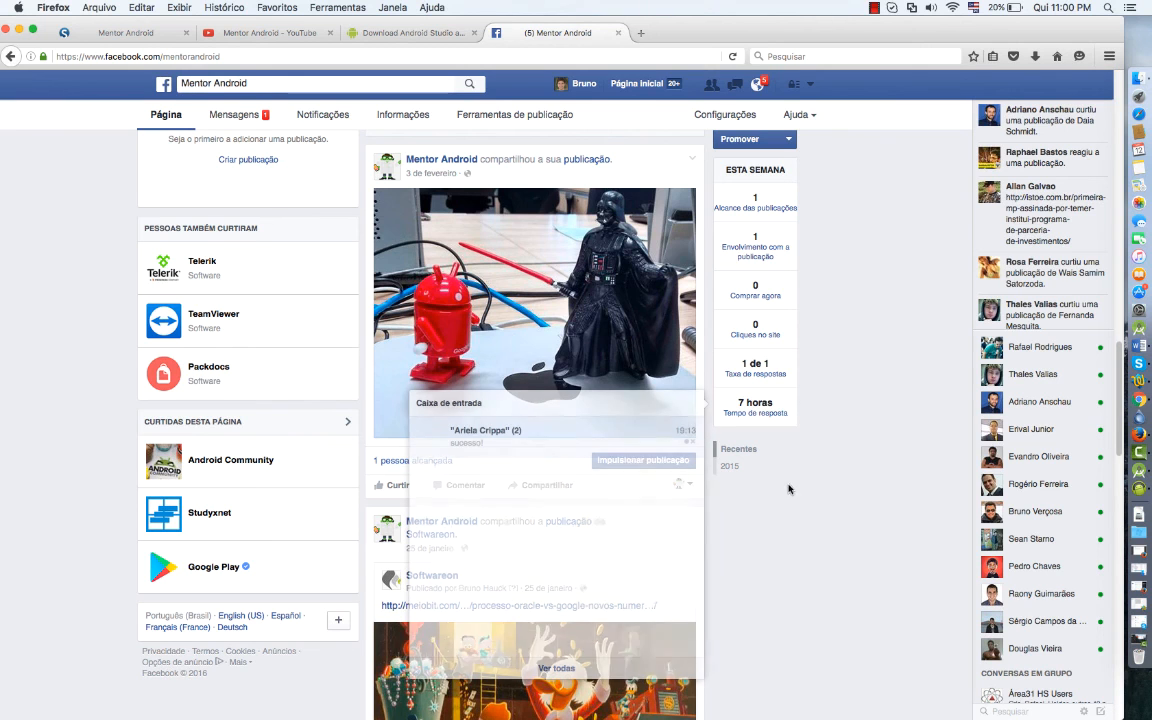
scroll(849, 439, "up", 2)
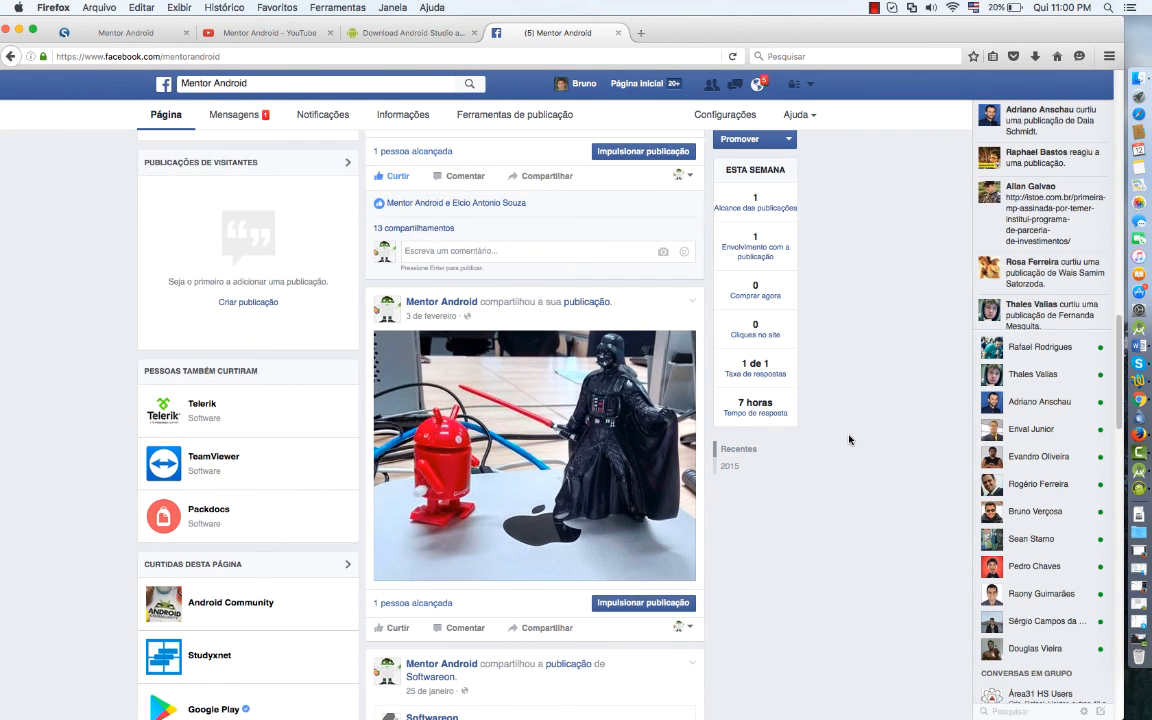
scroll(850, 440, "down", 4)
scroll(849, 439, "down", 4)
scroll(849, 439, "up", 10)
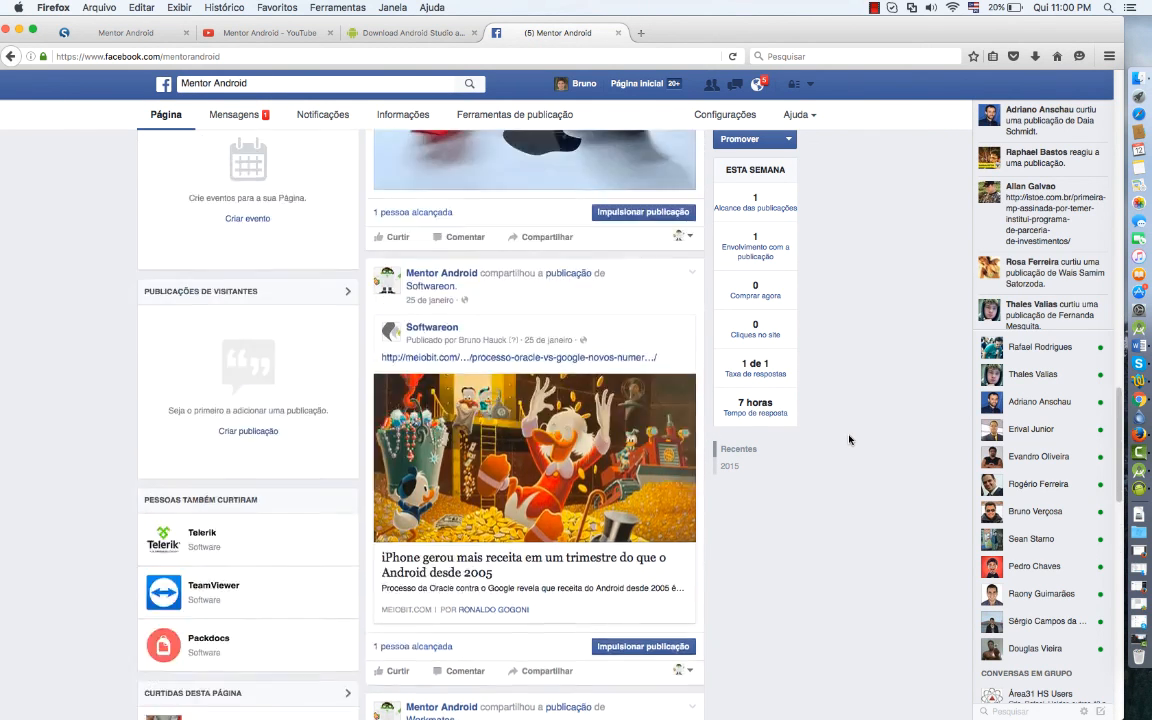
scroll(849, 439, "up", 10)
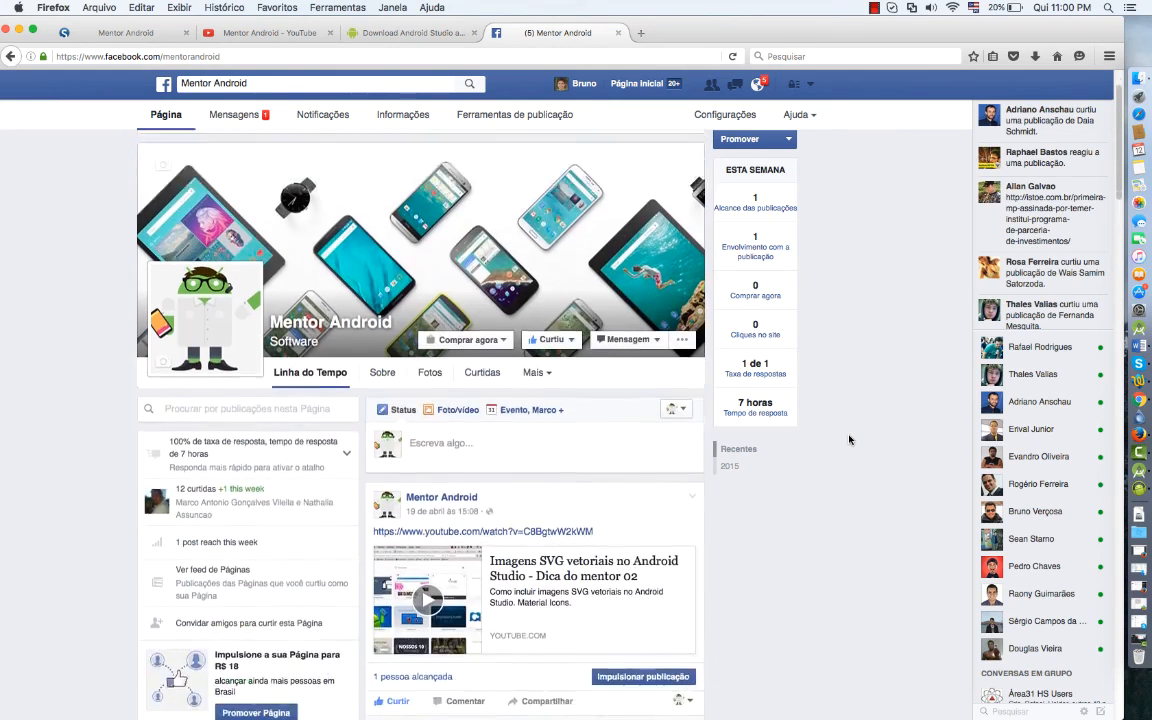